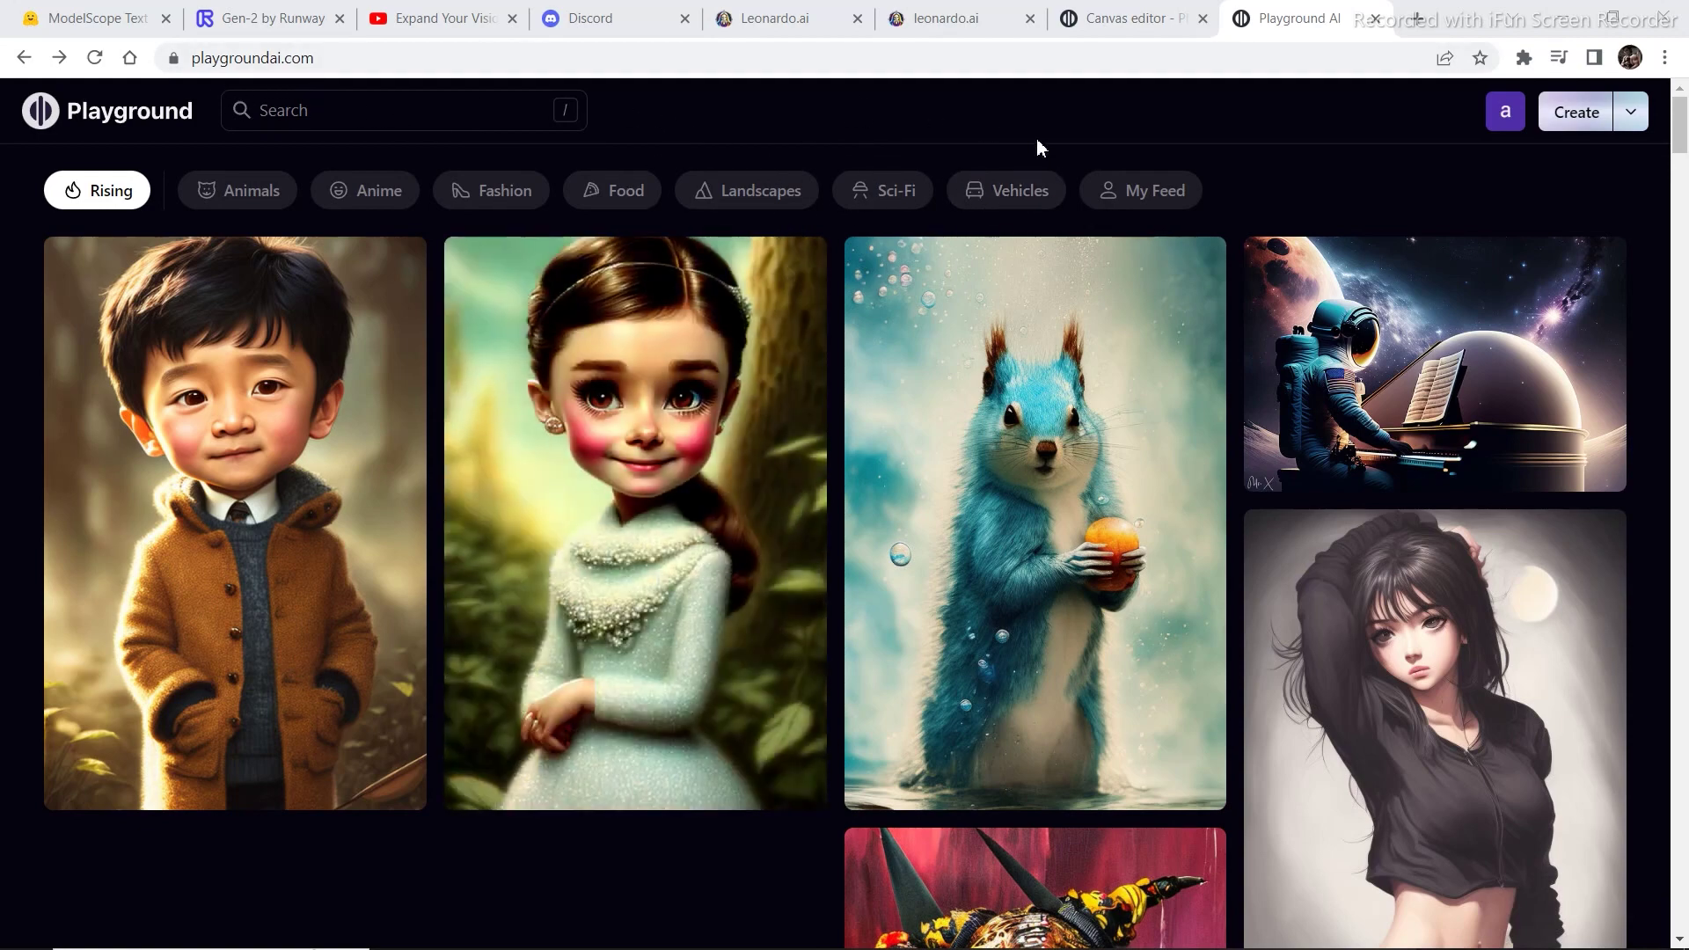
Start a new creation in the Canvas editor and resize the generation frame to 560×472
click(1578, 129)
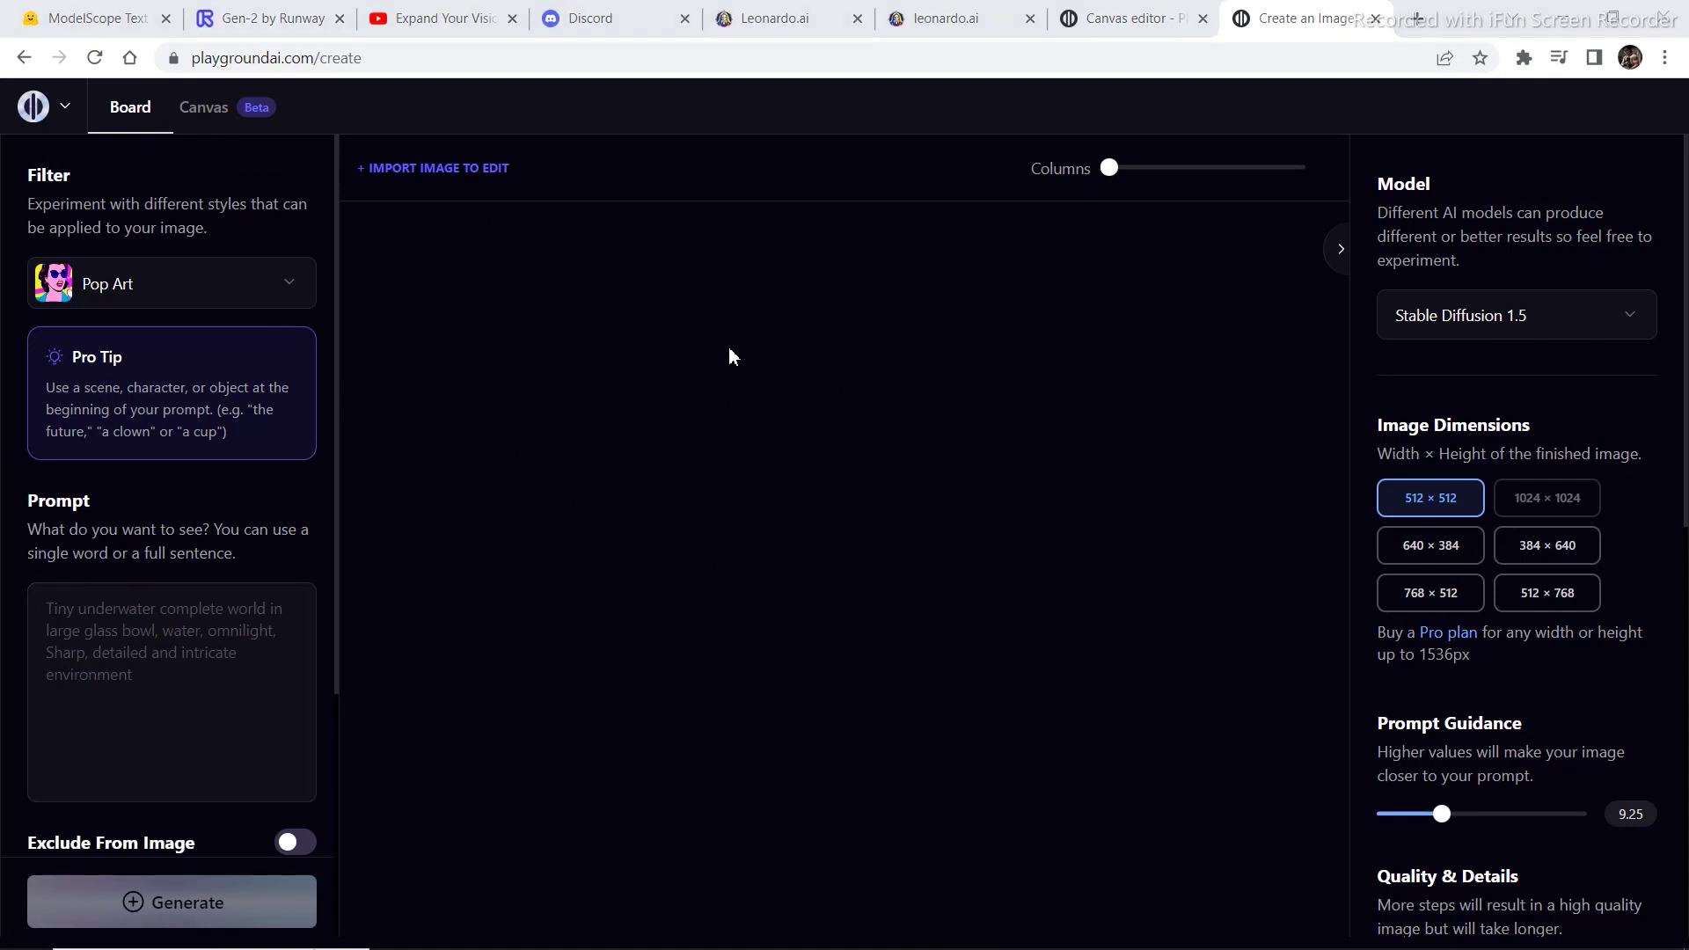
click(205, 109)
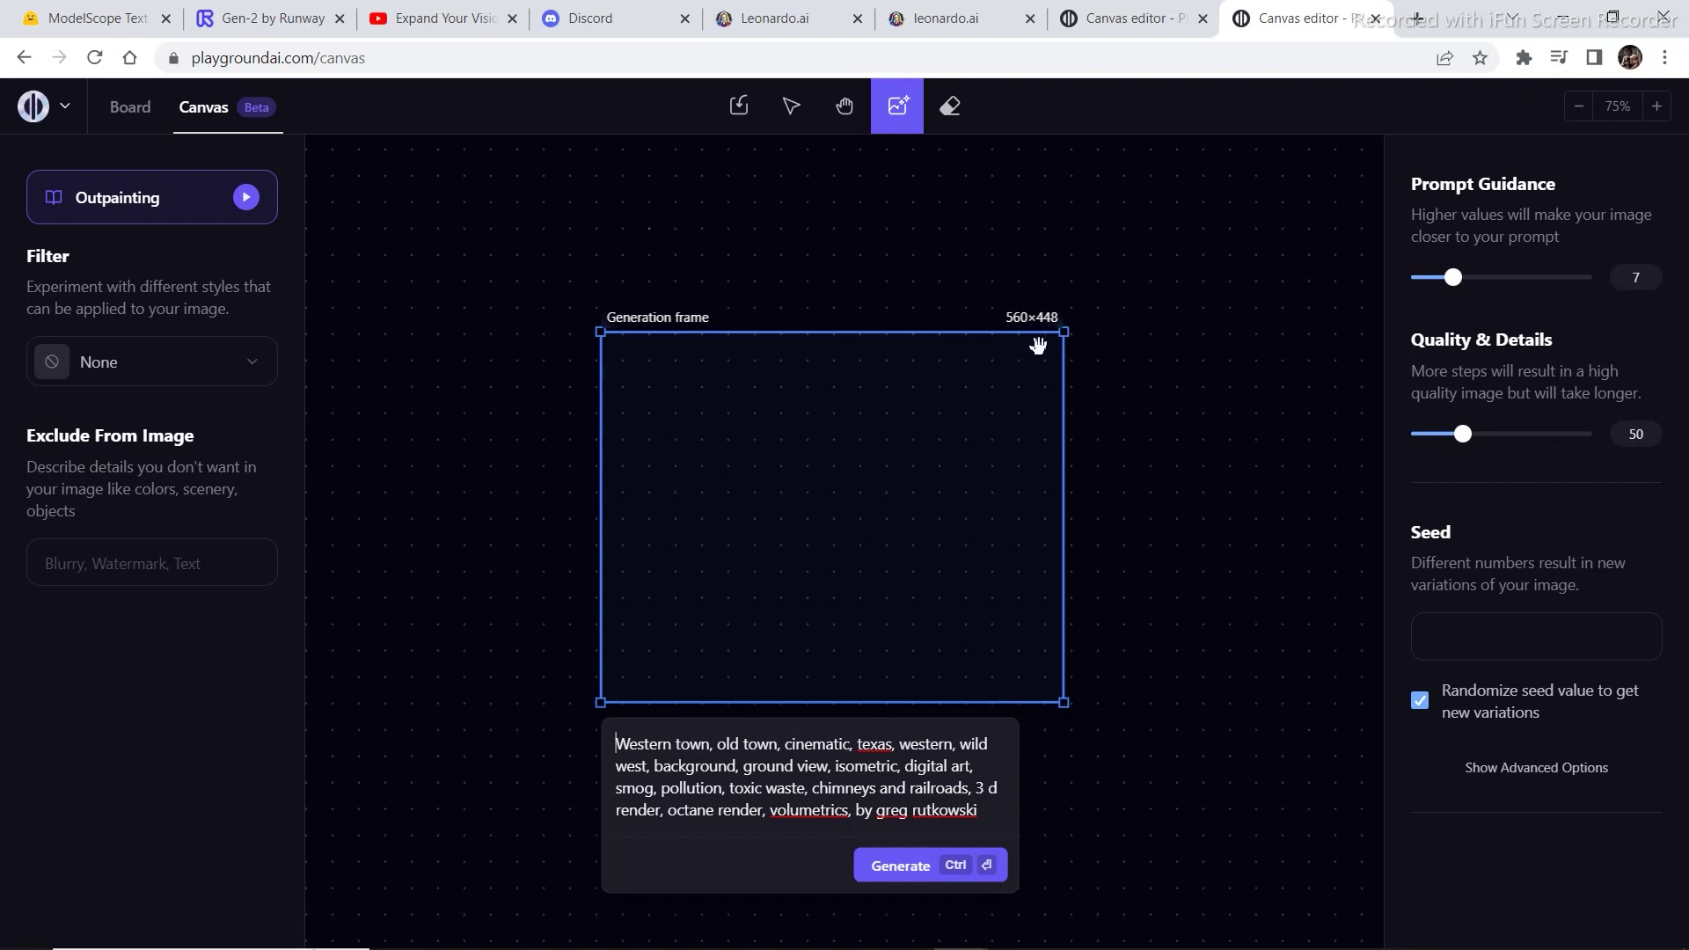
mouse_move(1070, 336)
mouse_down()
mouse_move(762, 528)
mouse_move(1173, 328)
mouse_move(859, 460)
mouse_move(1082, 267)
mouse_move(1074, 308)
mouse_up()
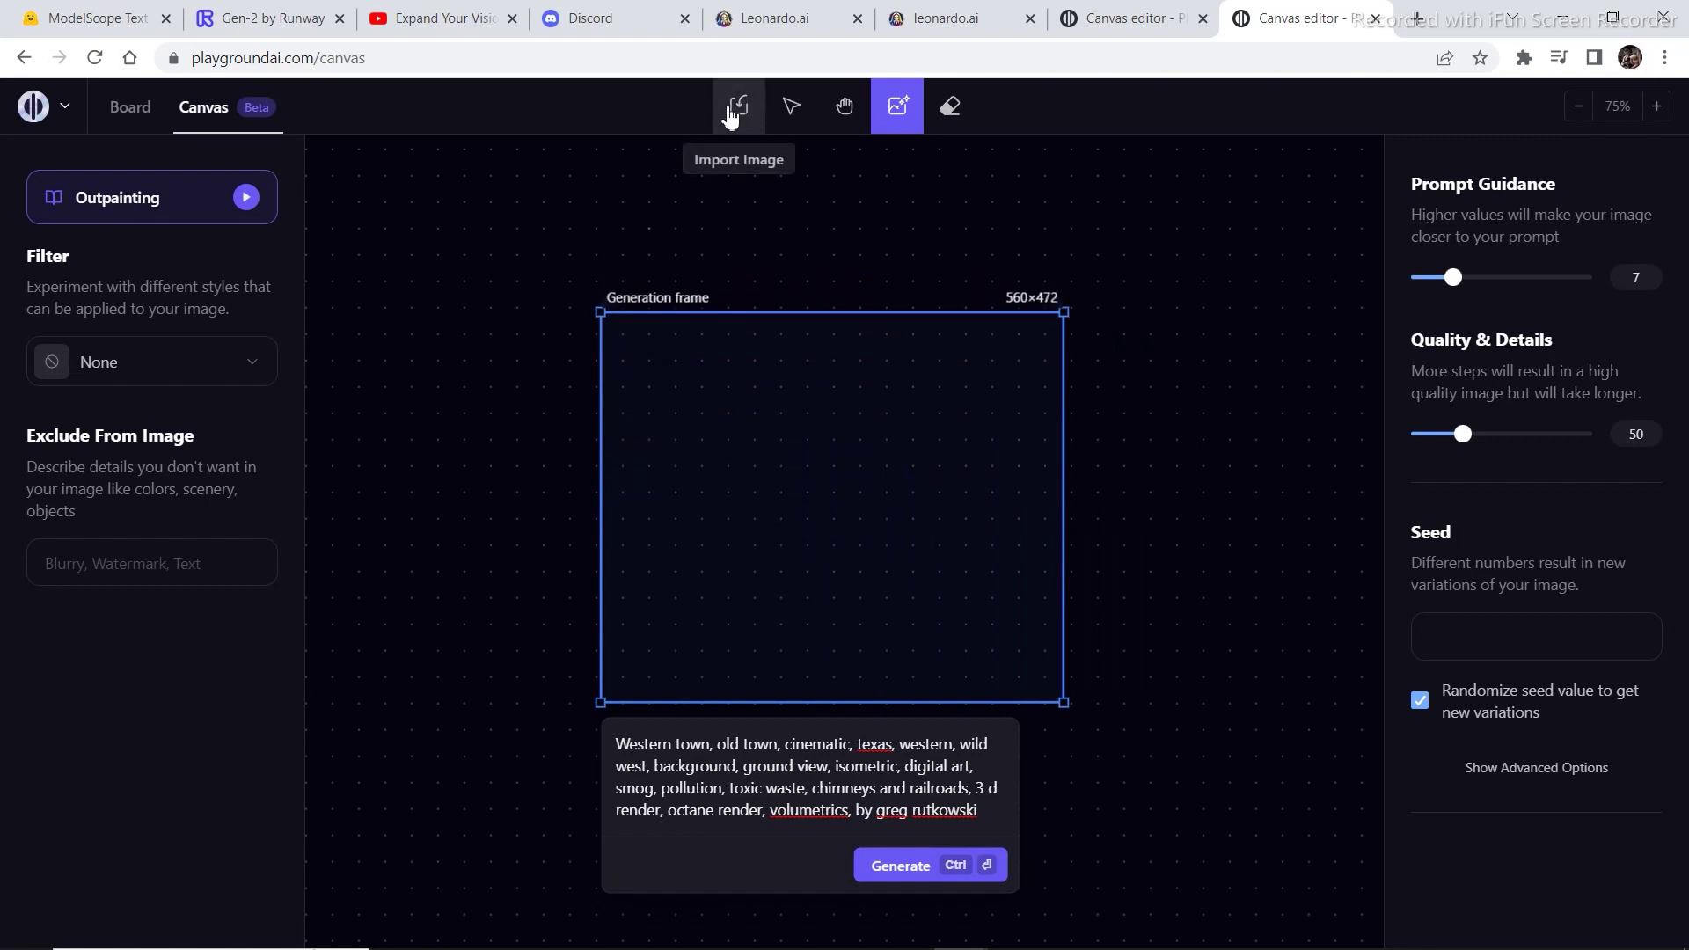
click(797, 109)
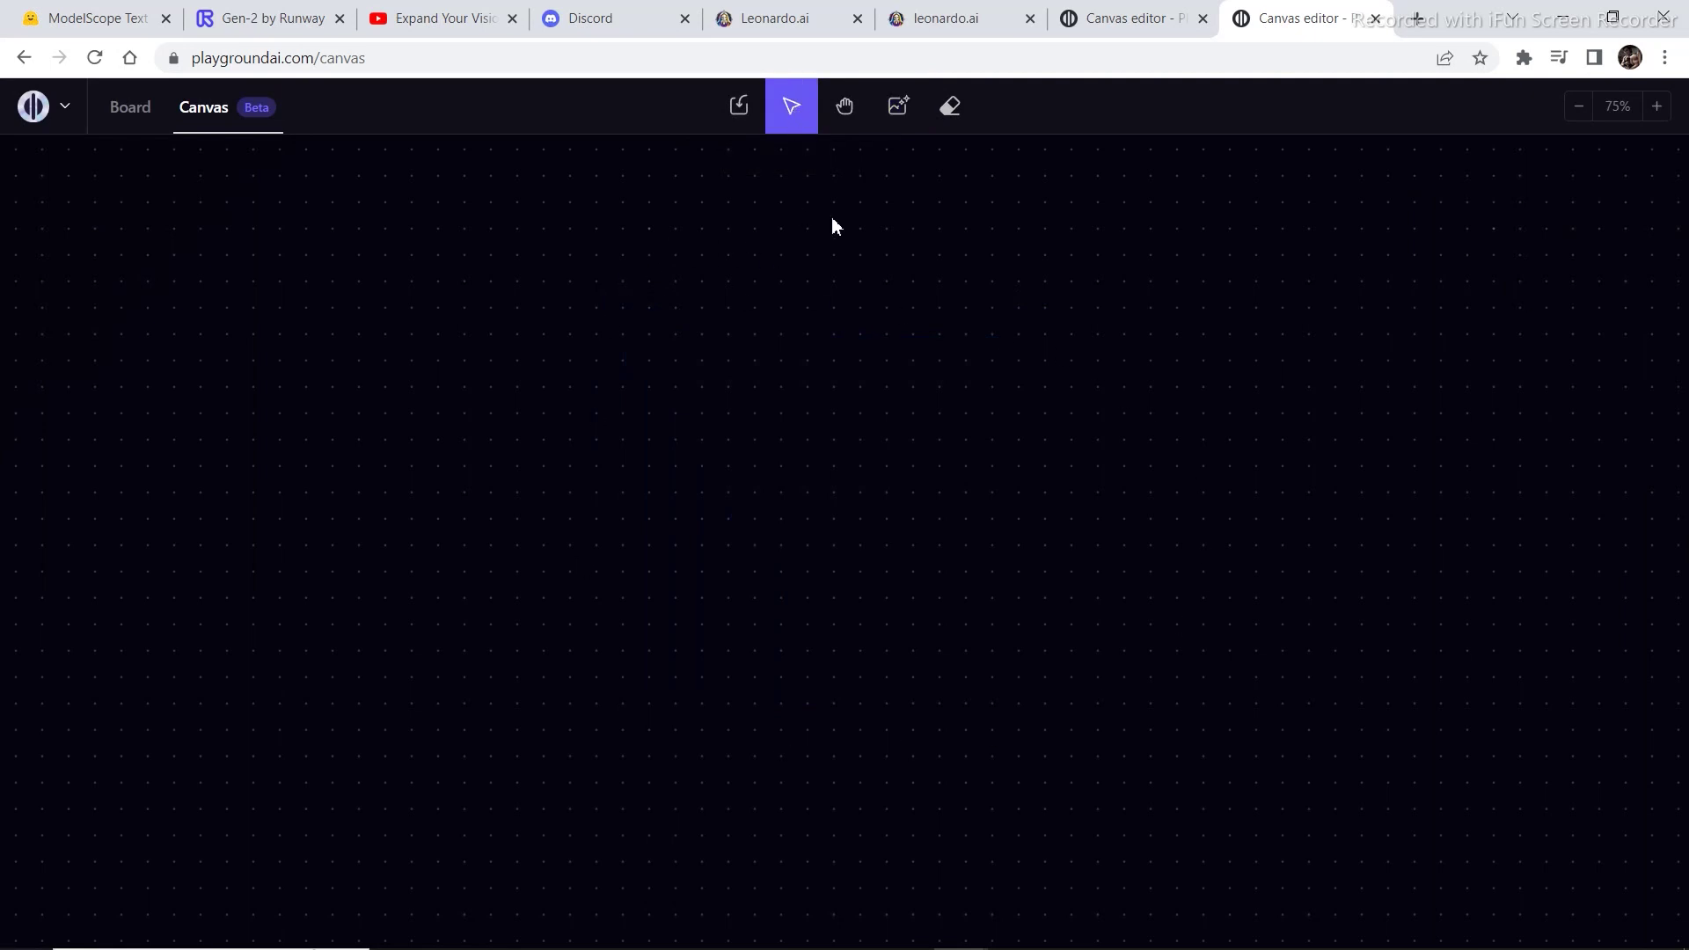
click(846, 124)
drag(826, 420, 986, 200)
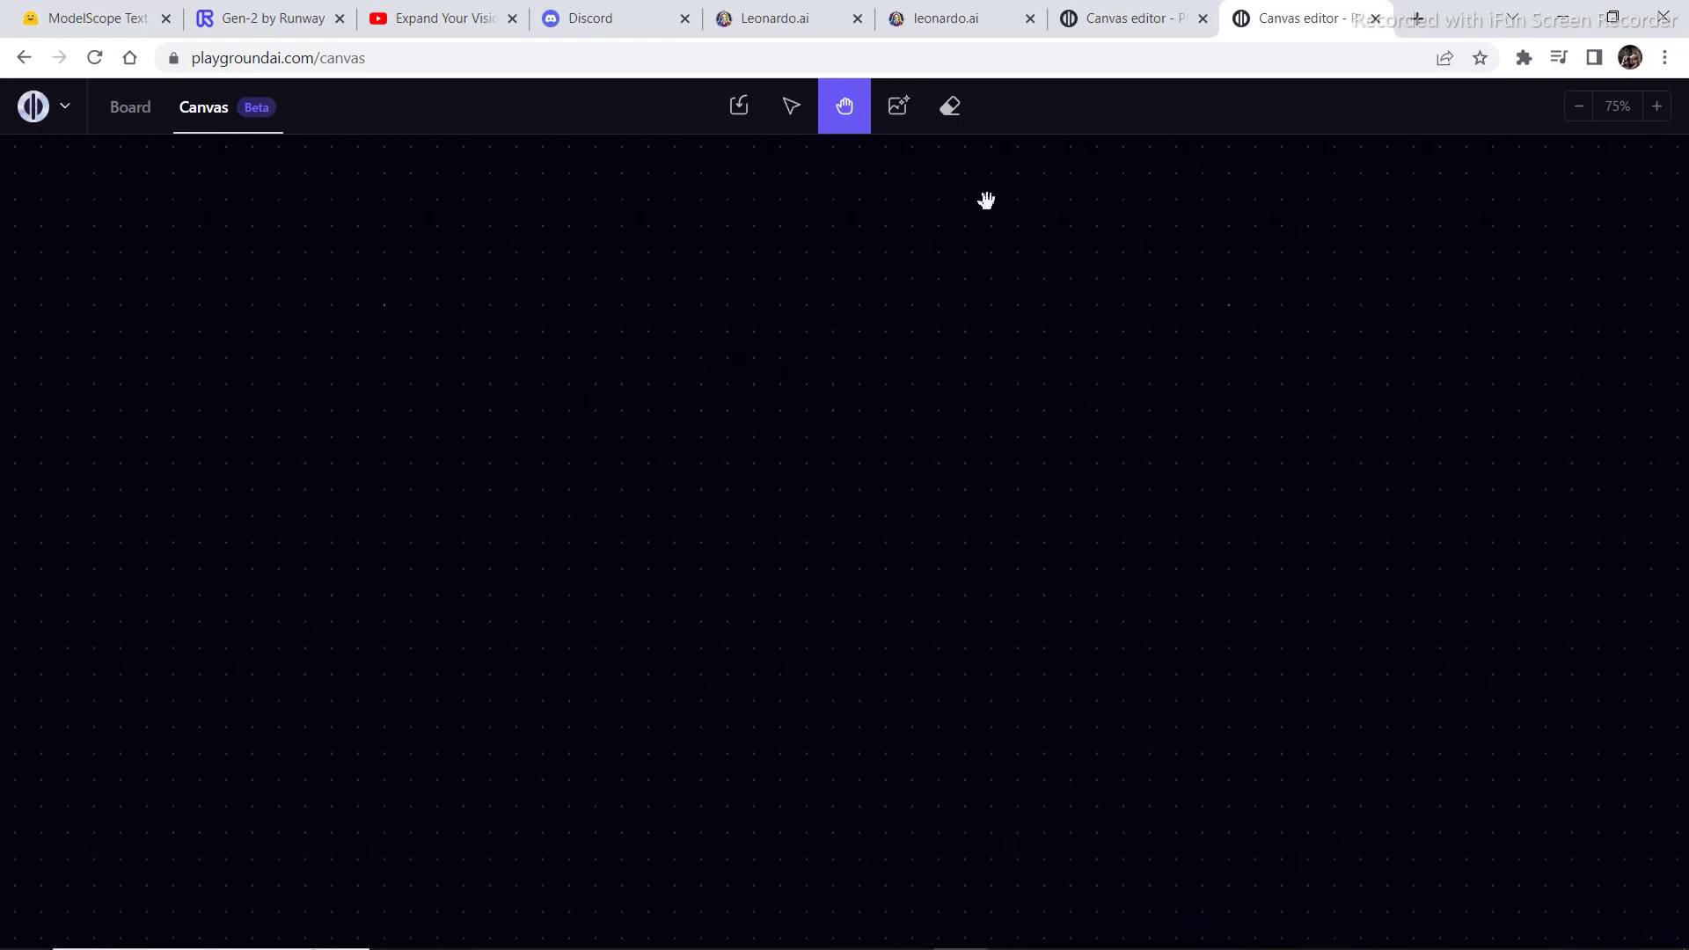
click(901, 117)
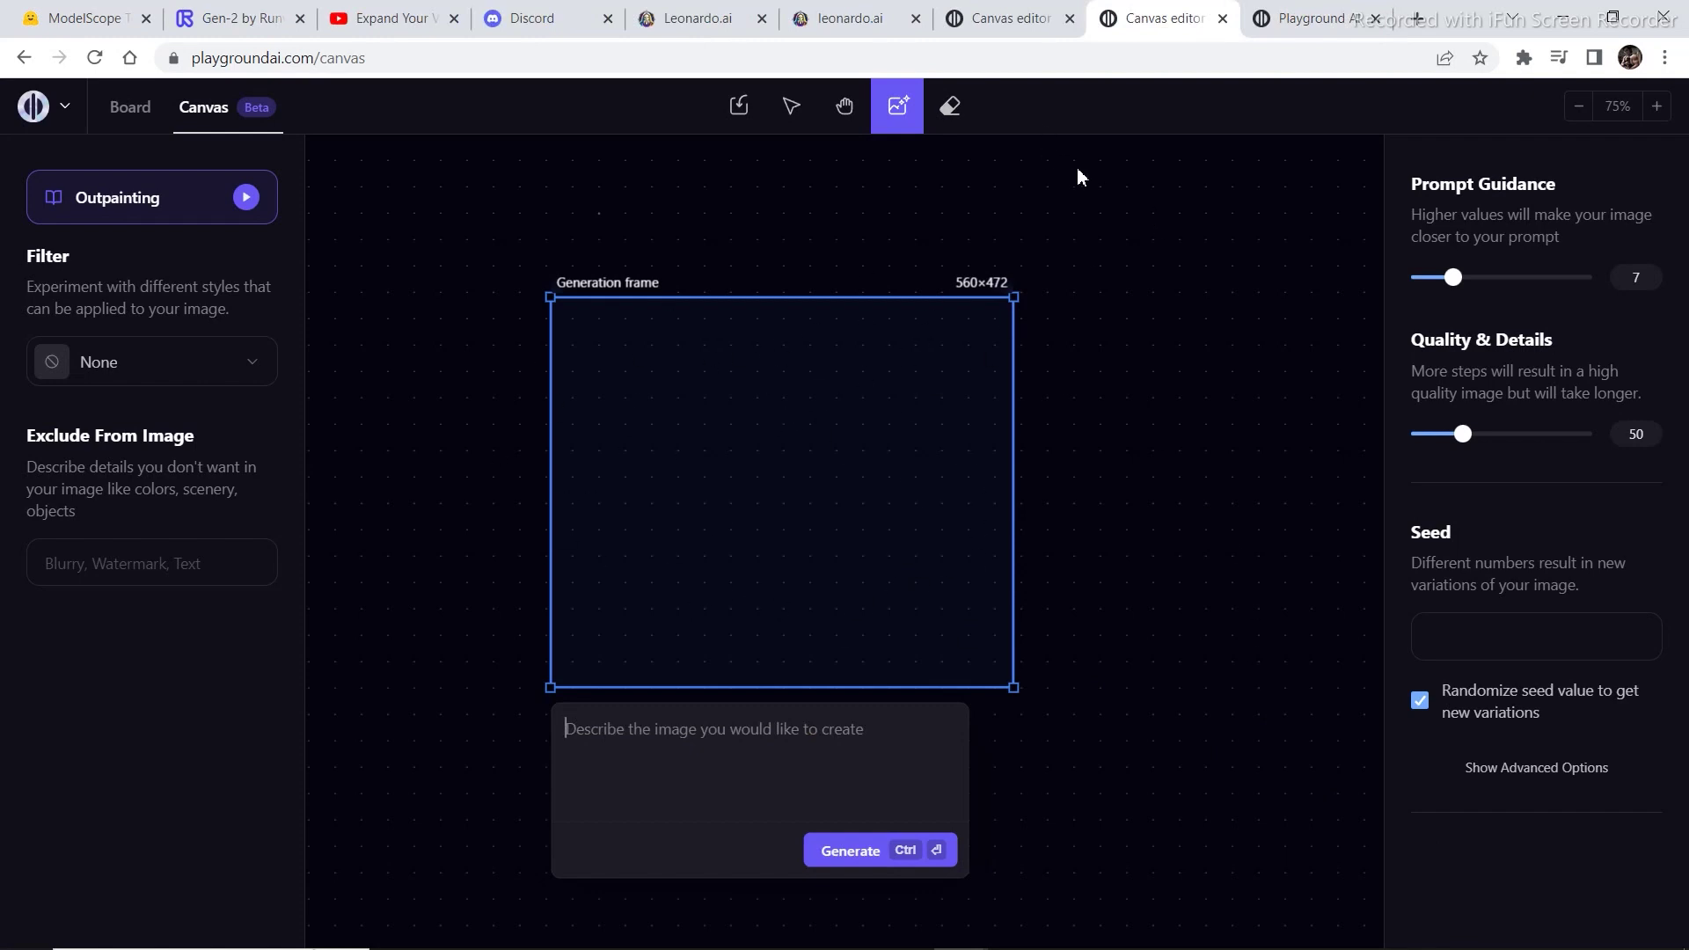
Browse the Playground community feed, open the "Mixpnk style" post showing a stone house and old car, and copy its link
click(1305, 19)
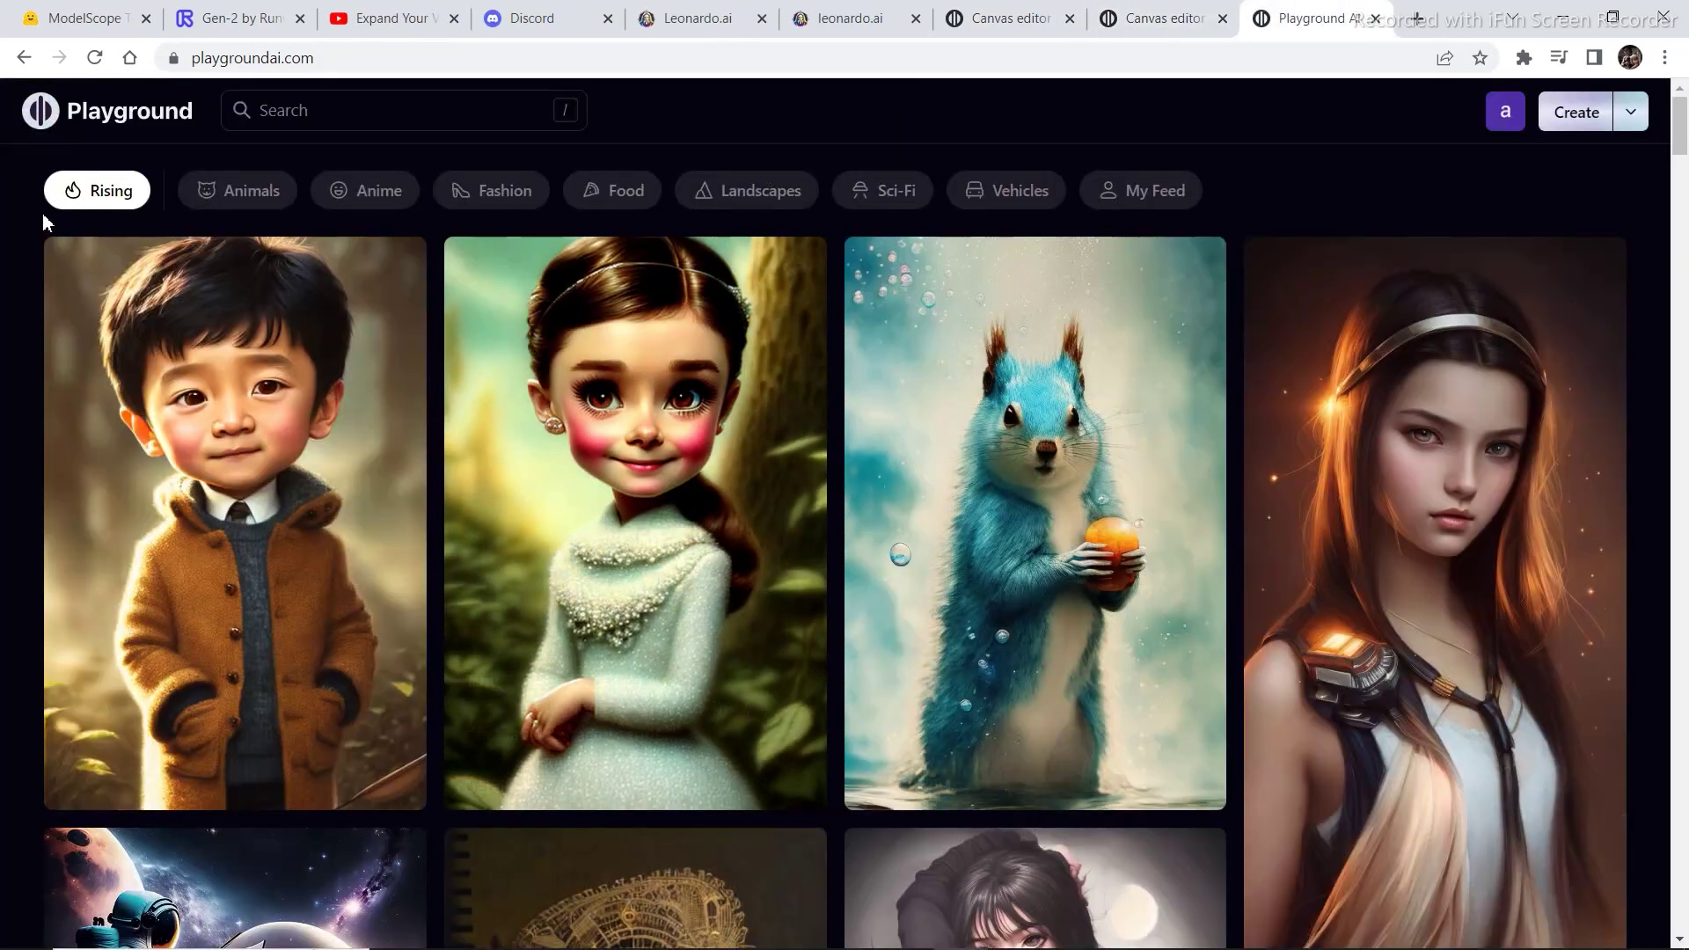
mouse_move(361, 607)
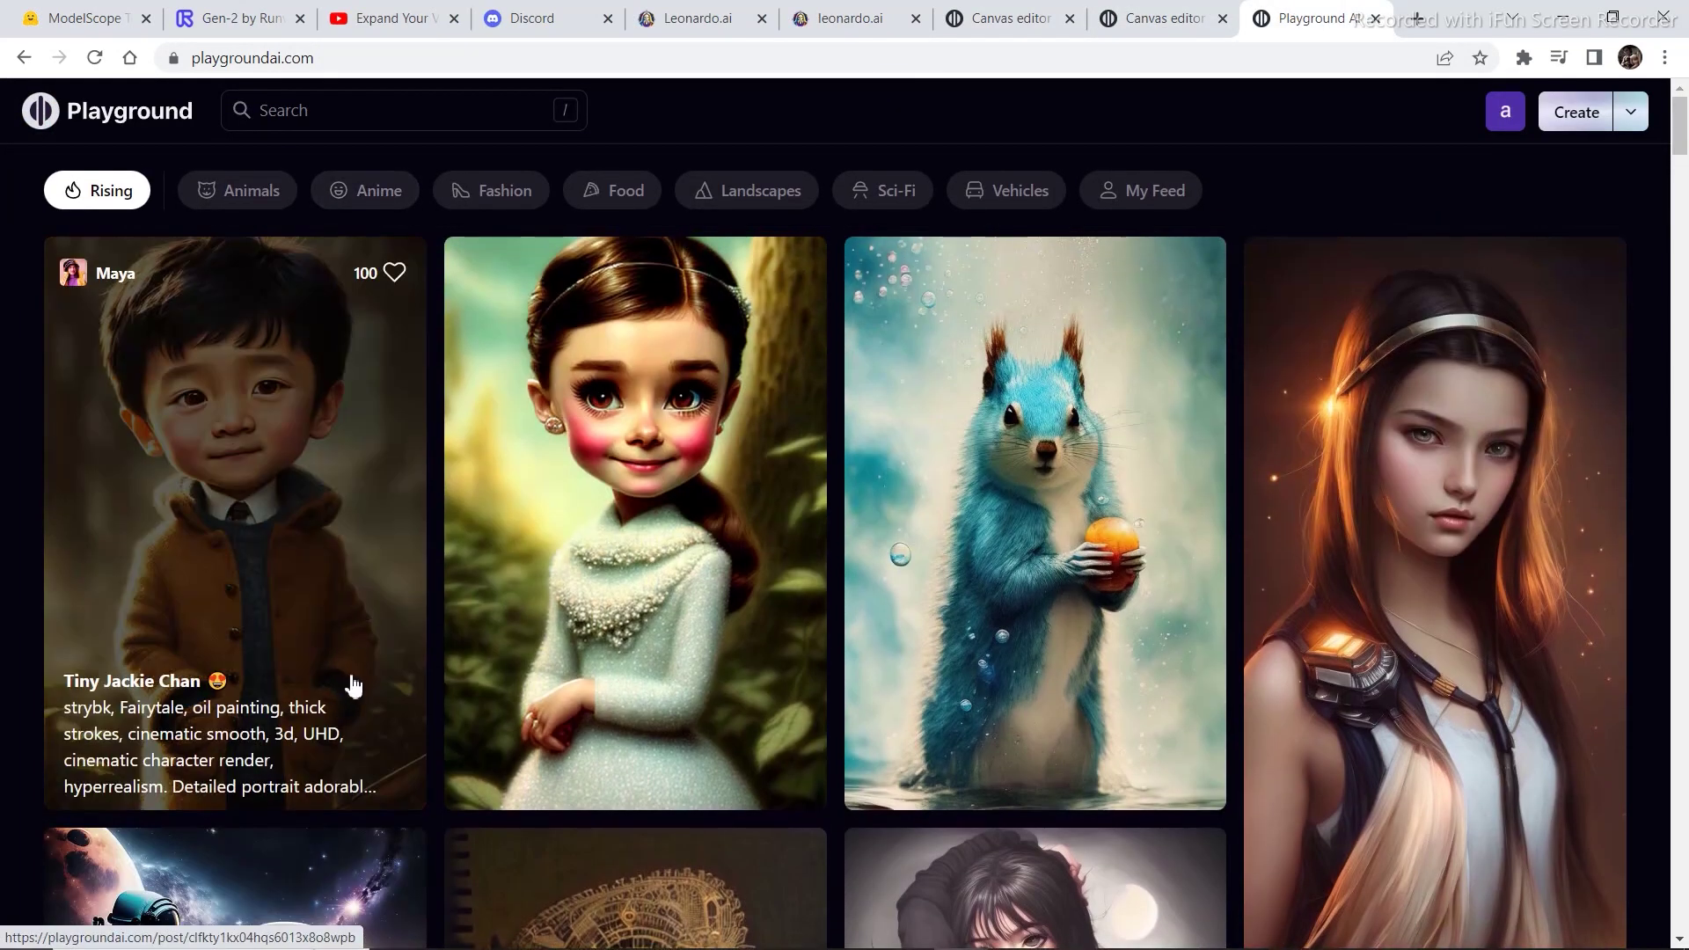
scroll(350, 692, down, 15)
scroll(507, 701, down, 15)
scroll(849, 794, down, 10)
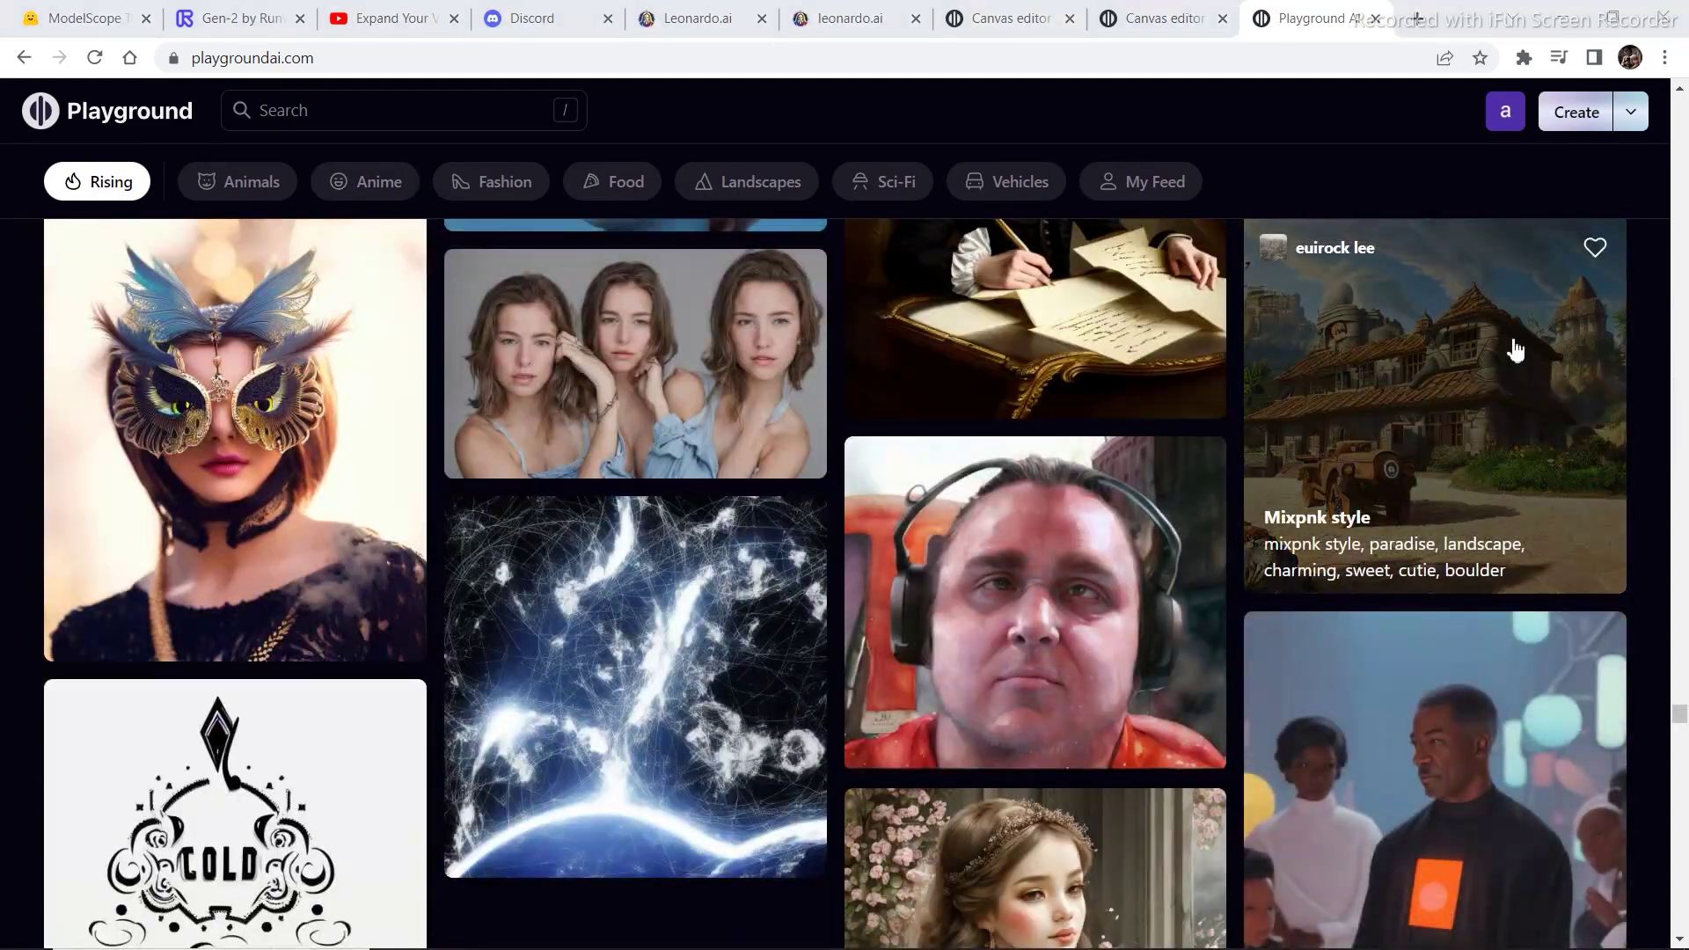
click(1408, 394)
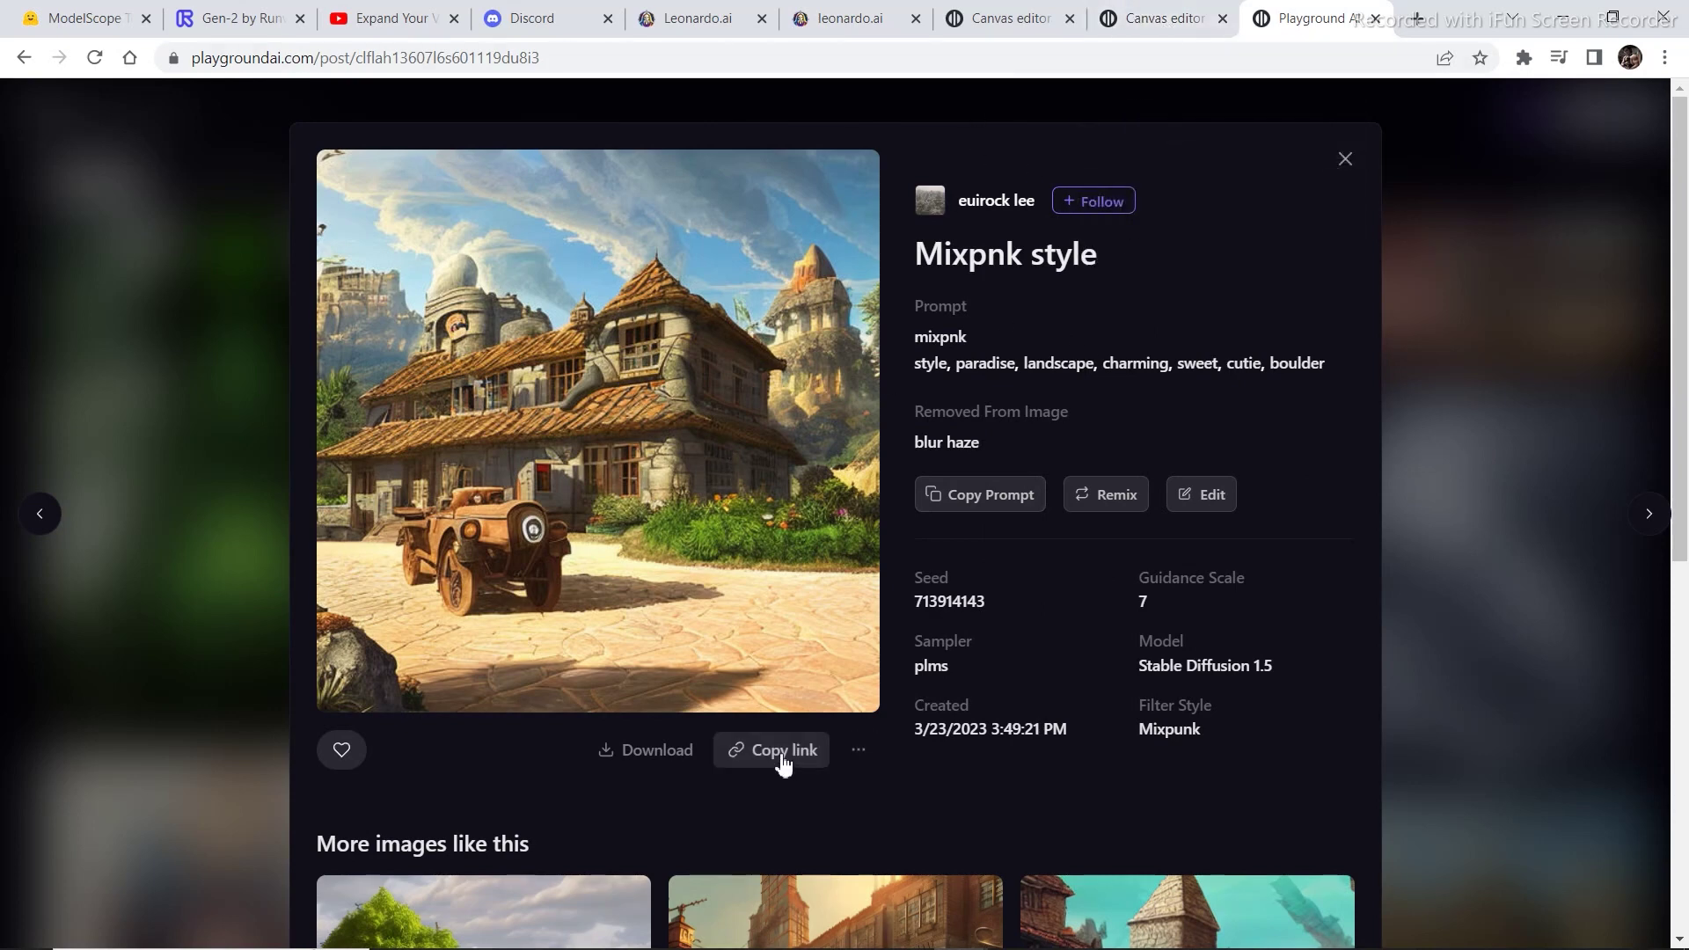
Import the "Mixpnk style" image from Playground onto the canvas using its copied post URL
click(1155, 32)
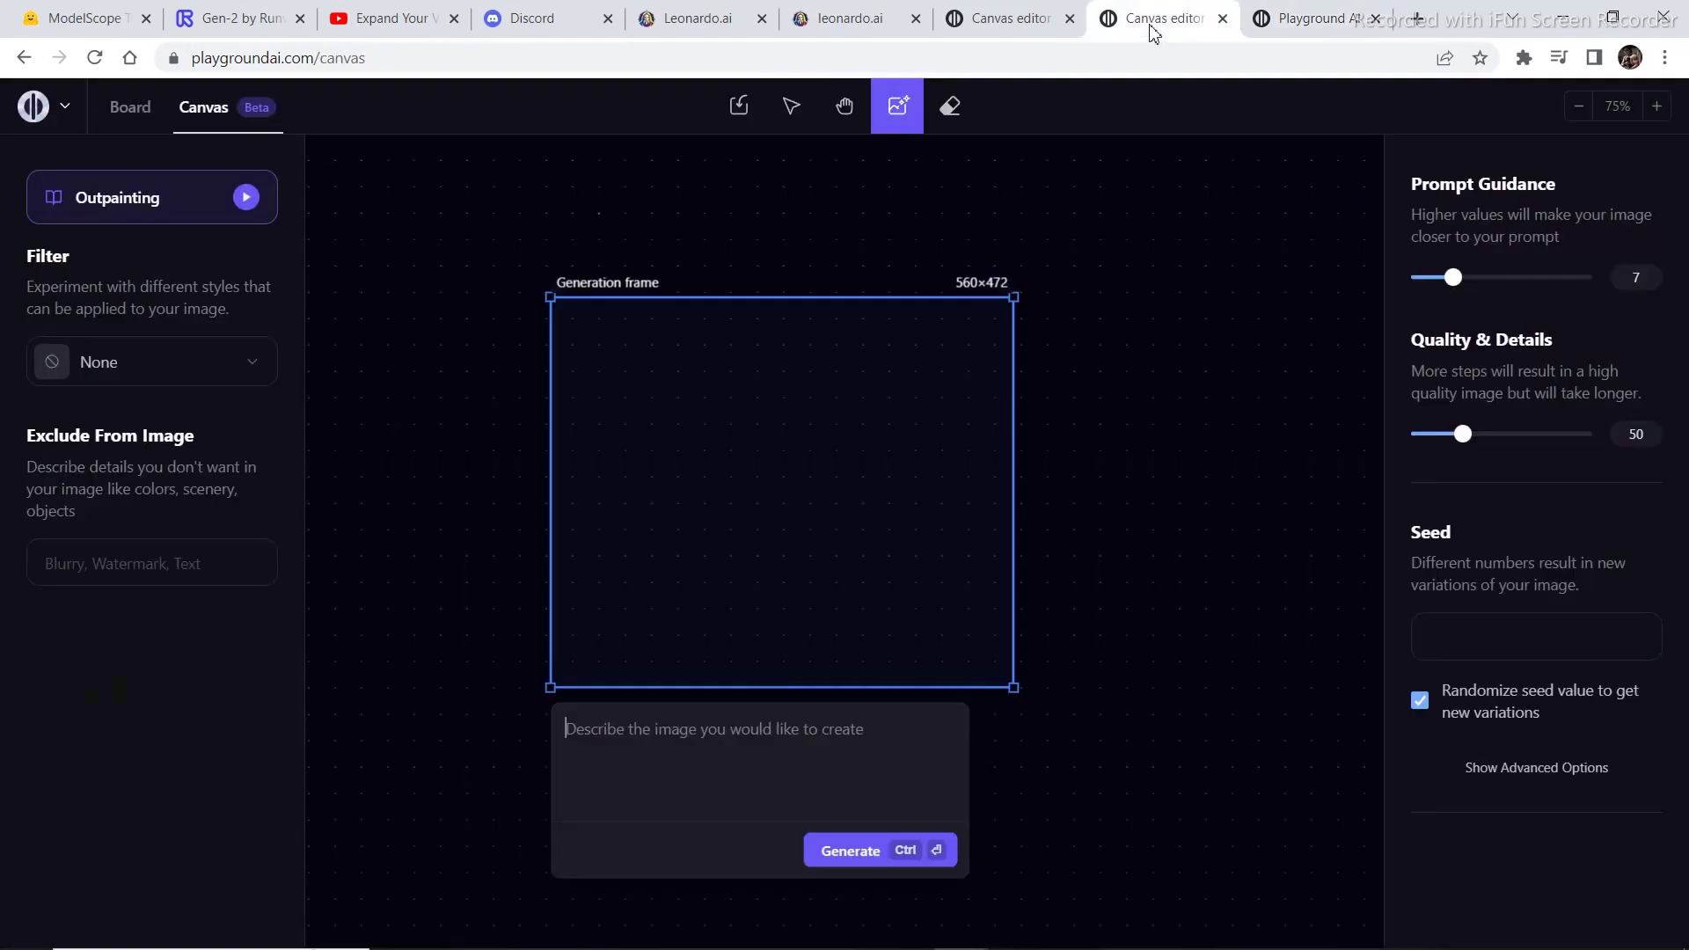
click(739, 114)
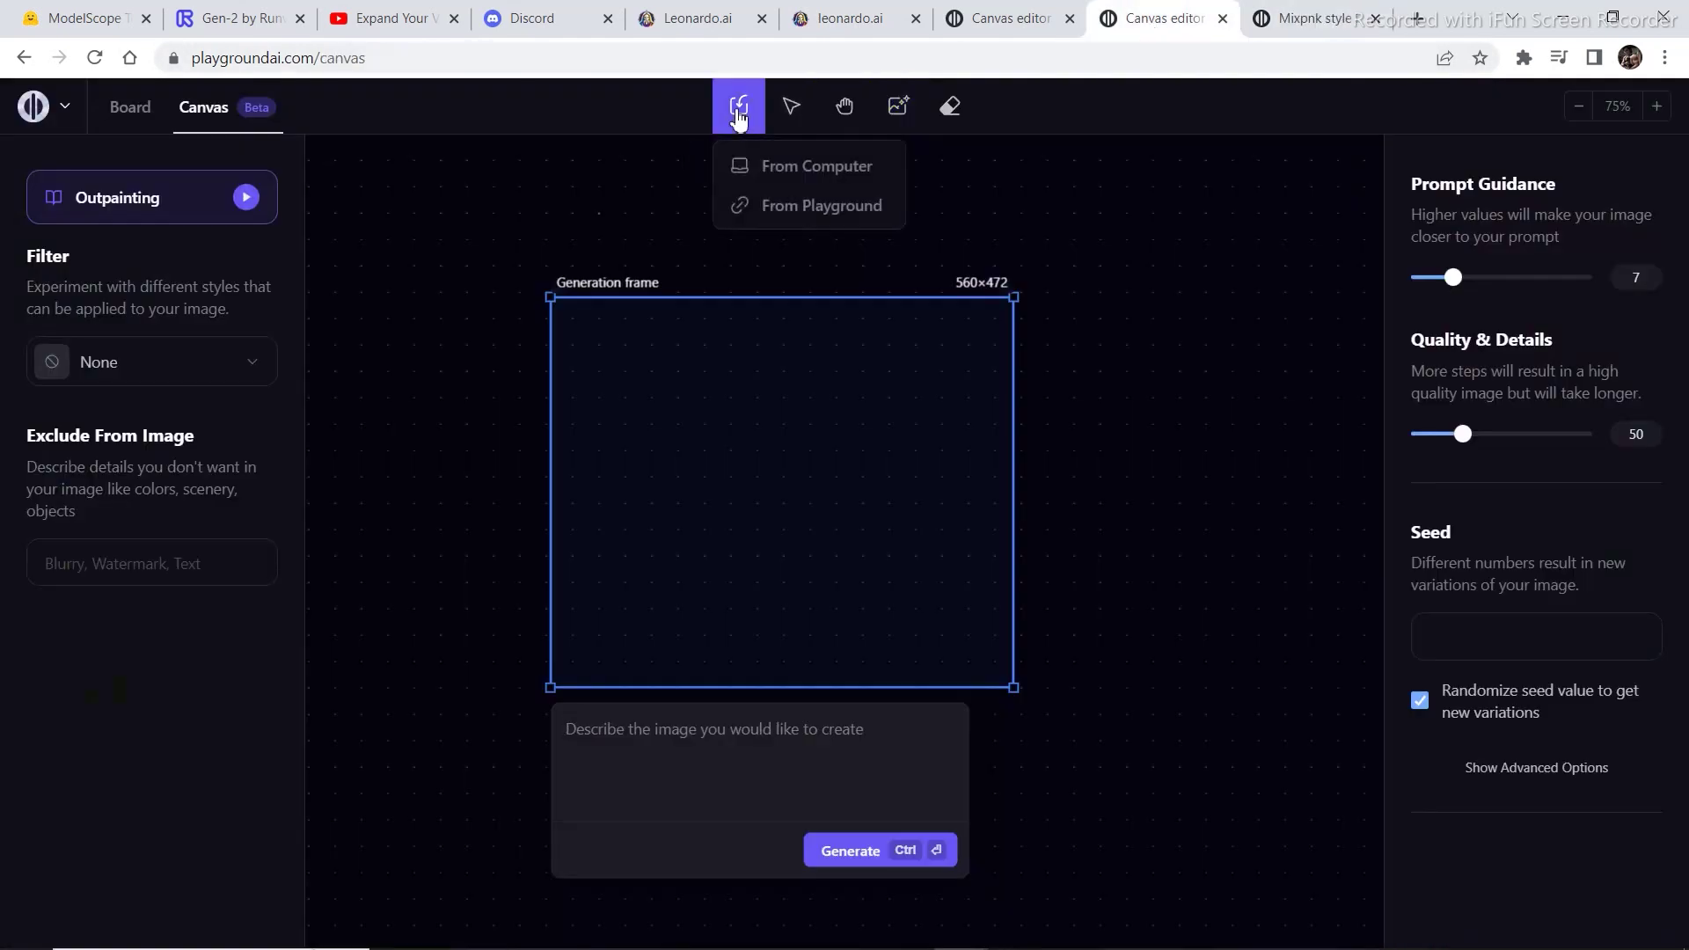
click(810, 207)
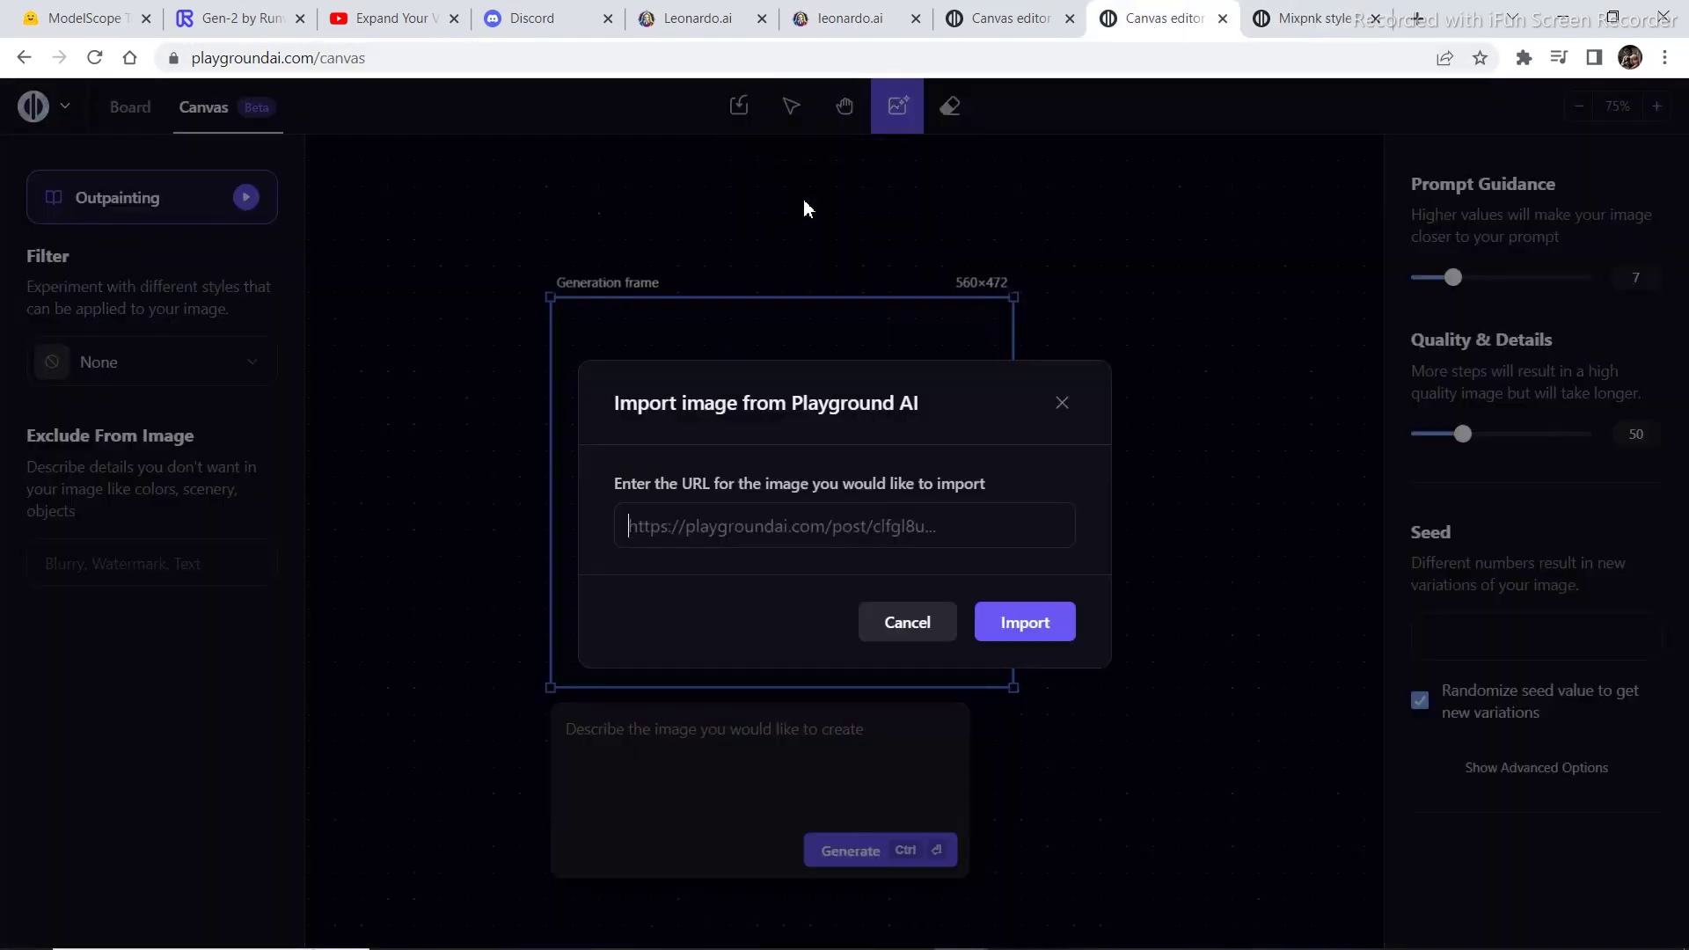
click(748, 527)
text(https://playgroundai.com/post/clflah13607l6s601119du8i3)
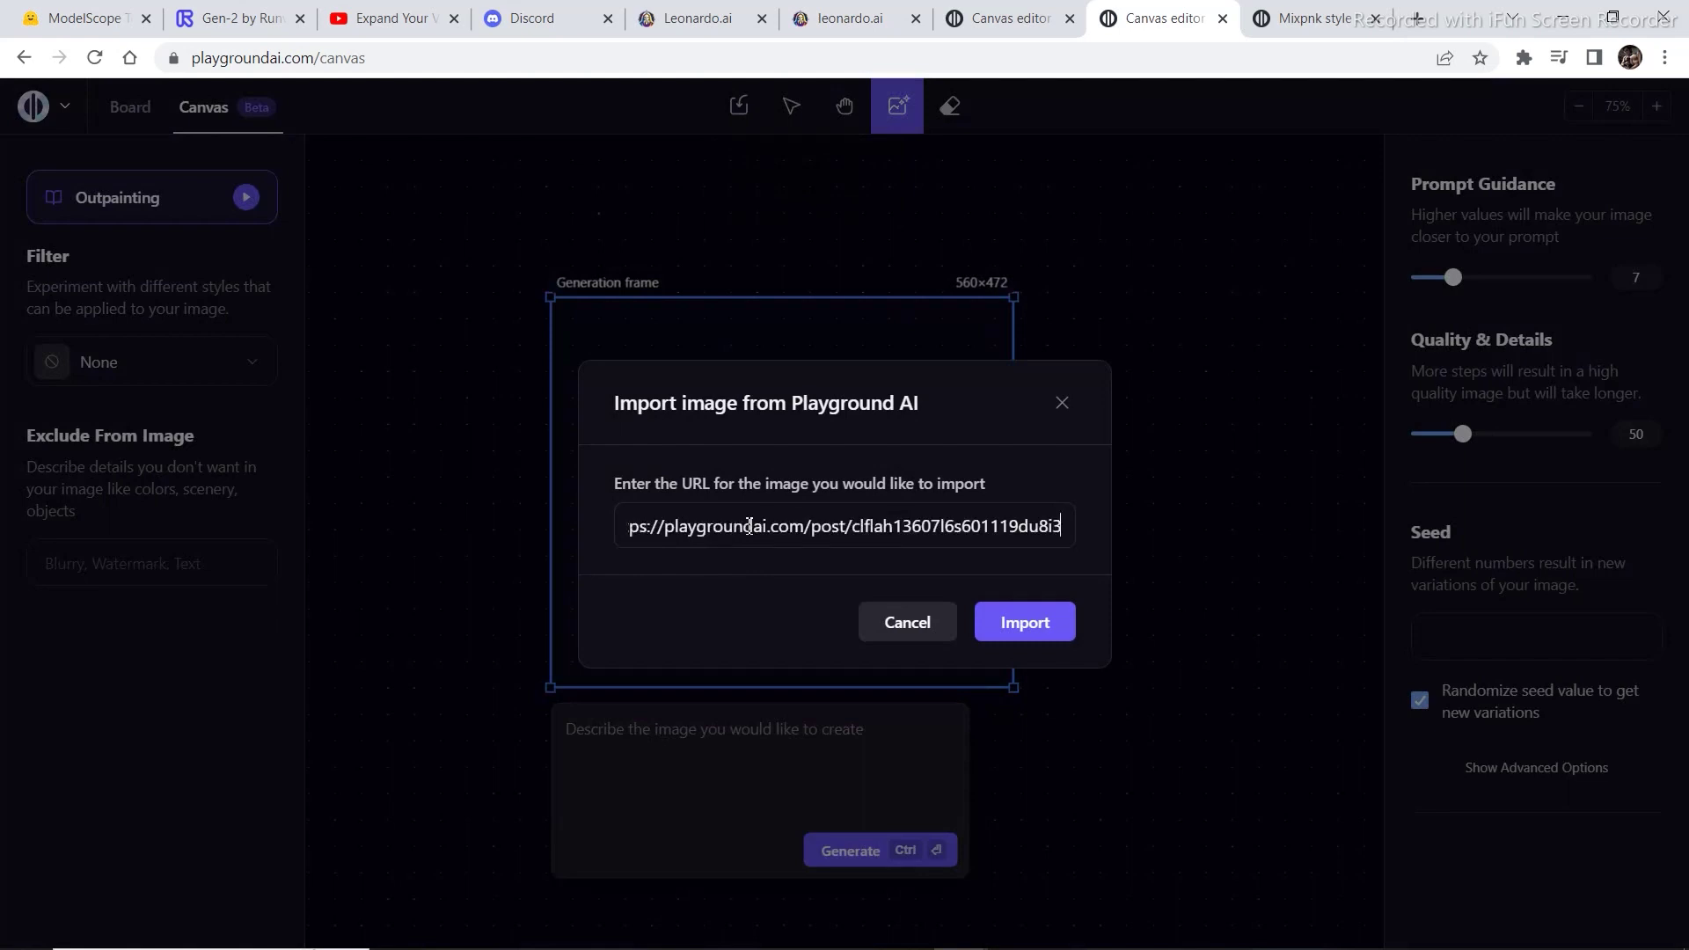
click(1023, 626)
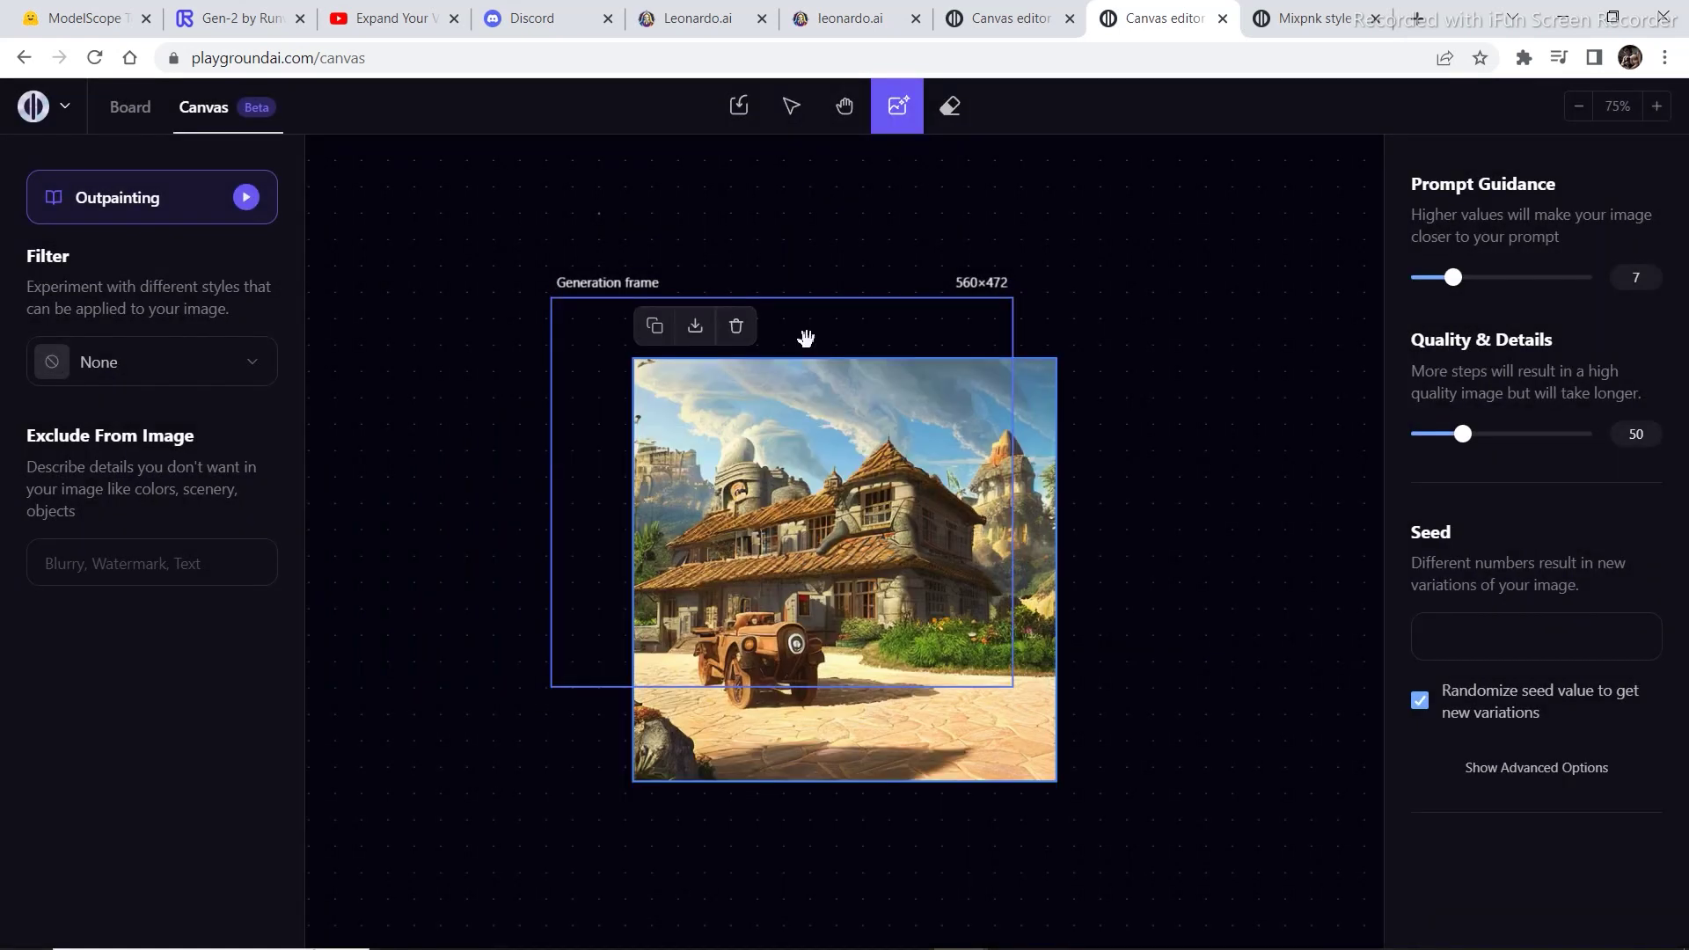
Outpaint the house image to the left with a 616×512 frame and the post's prompt "mixpnk style, paradise, landscape, charming, sweet, cutie, boulder"
drag(810, 325, 672, 381)
drag(412, 747, 363, 781)
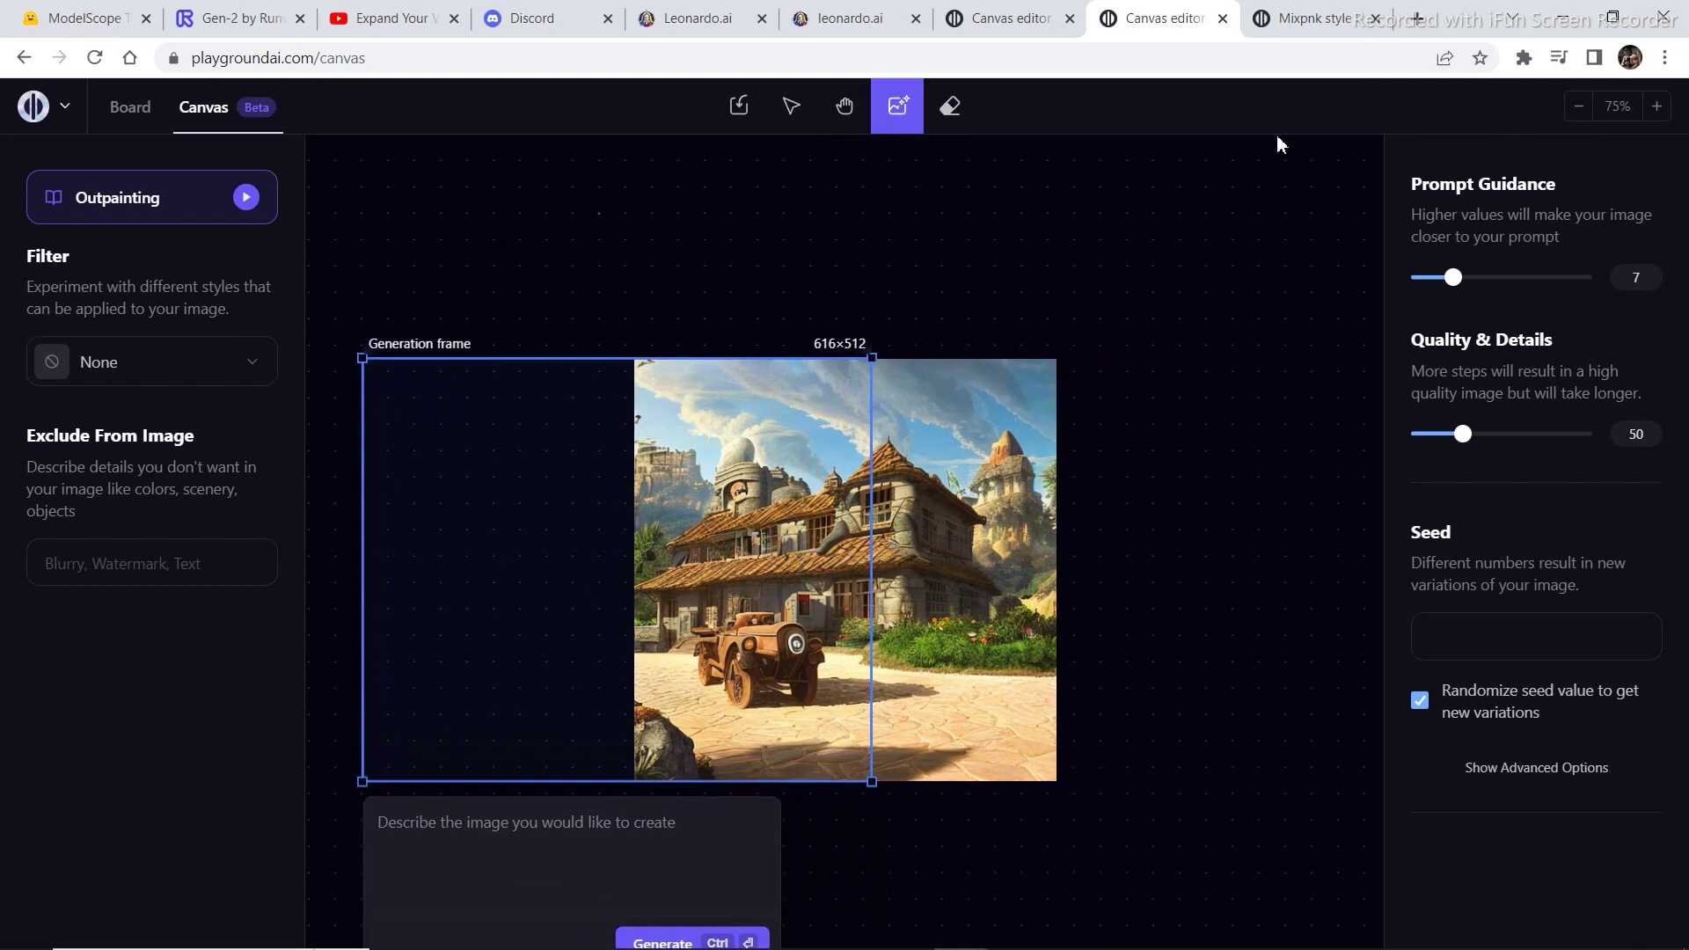
click(1304, 19)
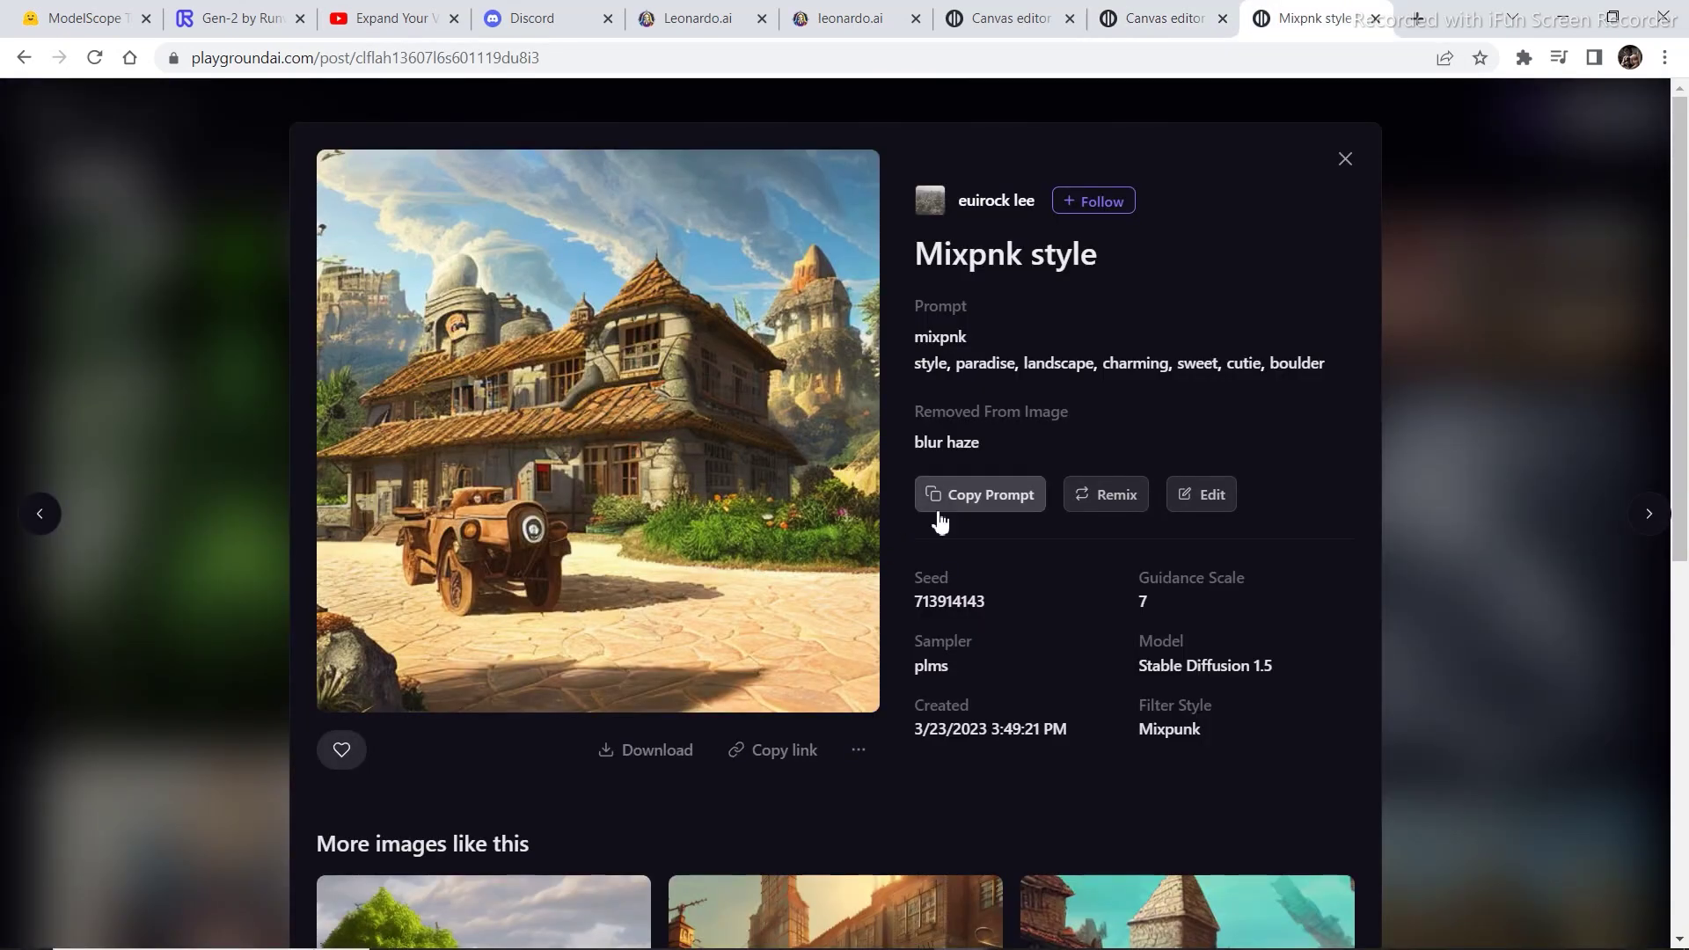
click(1150, 18)
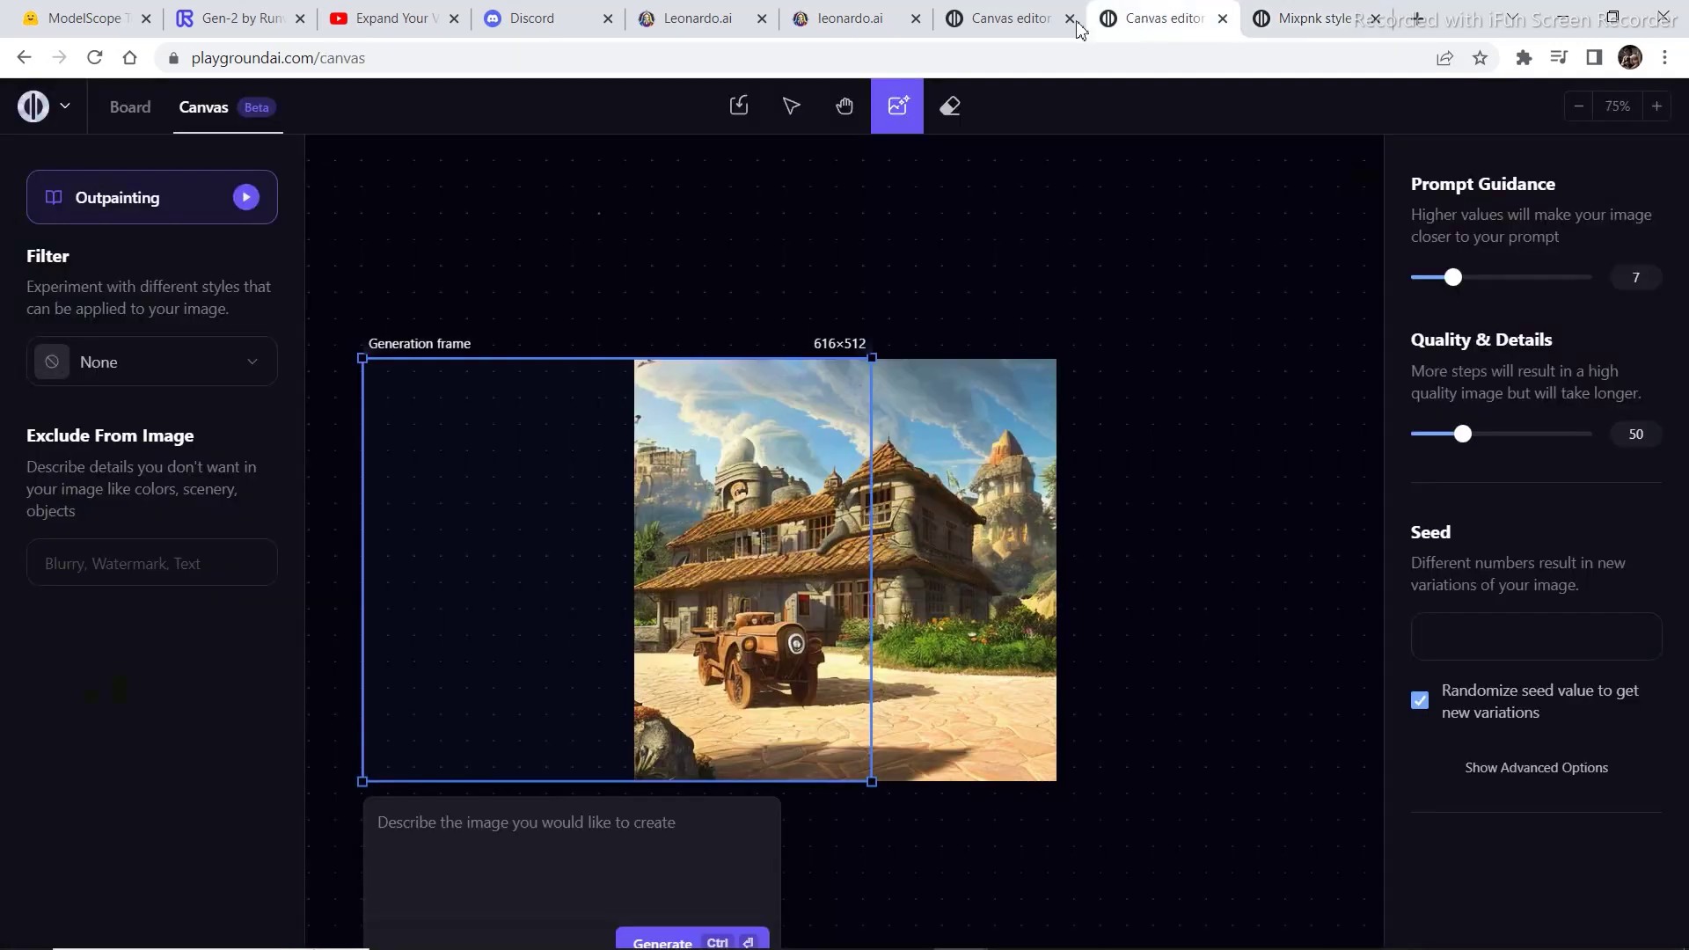
click(464, 855)
text(mixpnk style, paradise, landscape, charming, sweet, cutie, boulder)
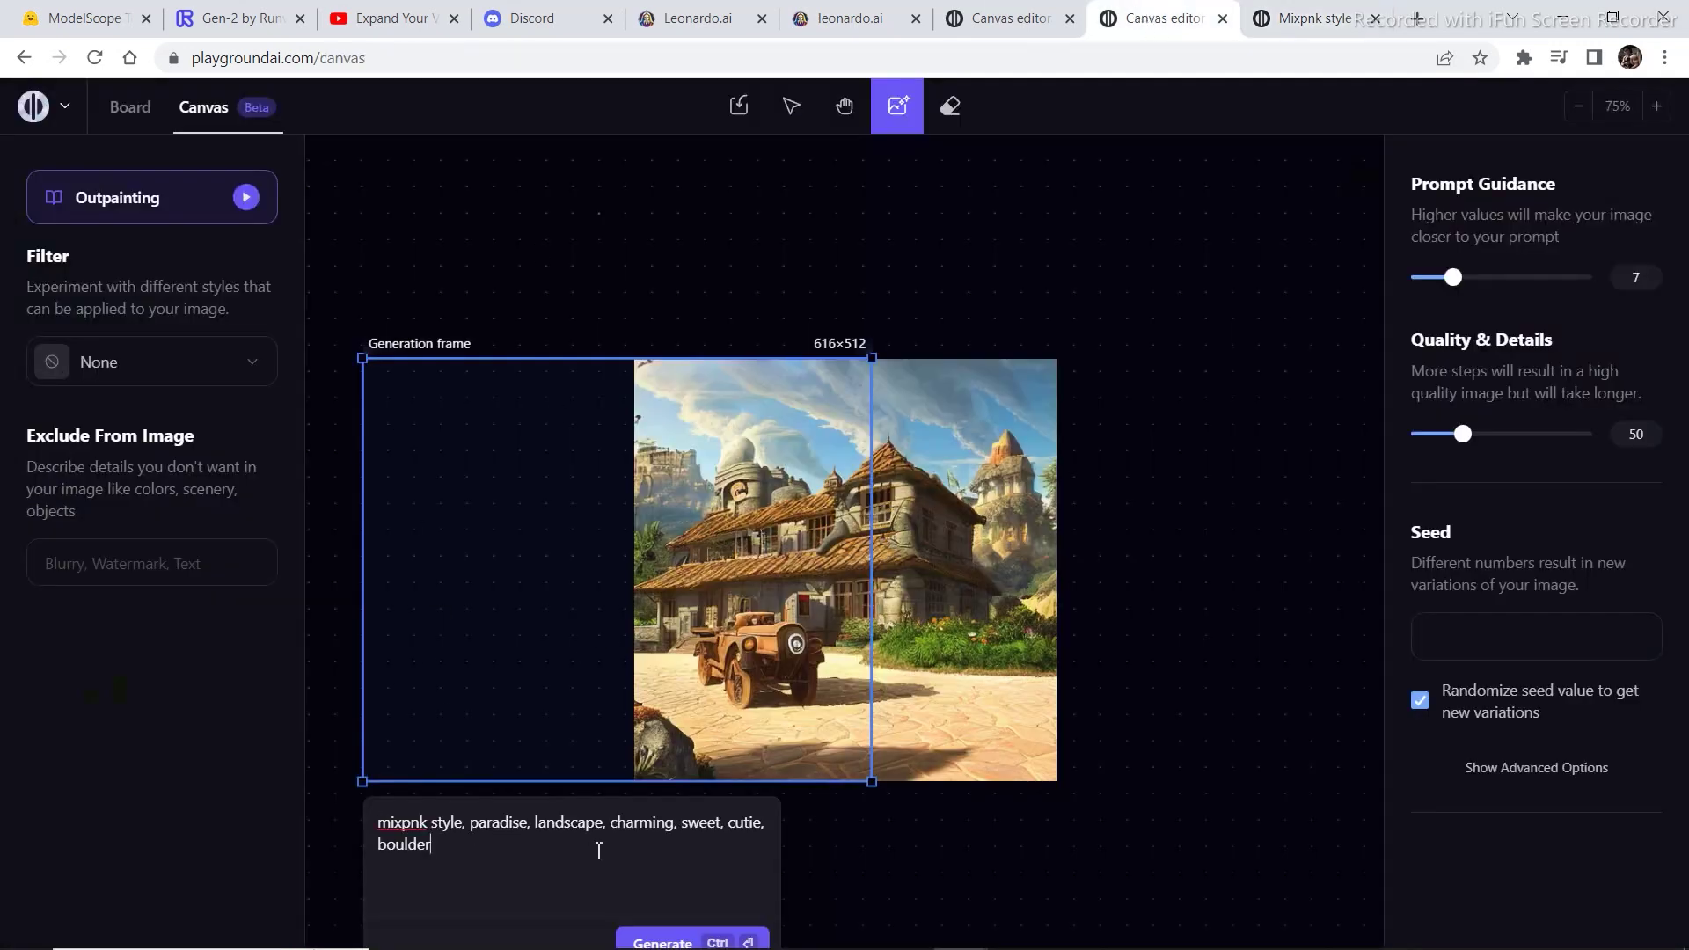
click(660, 938)
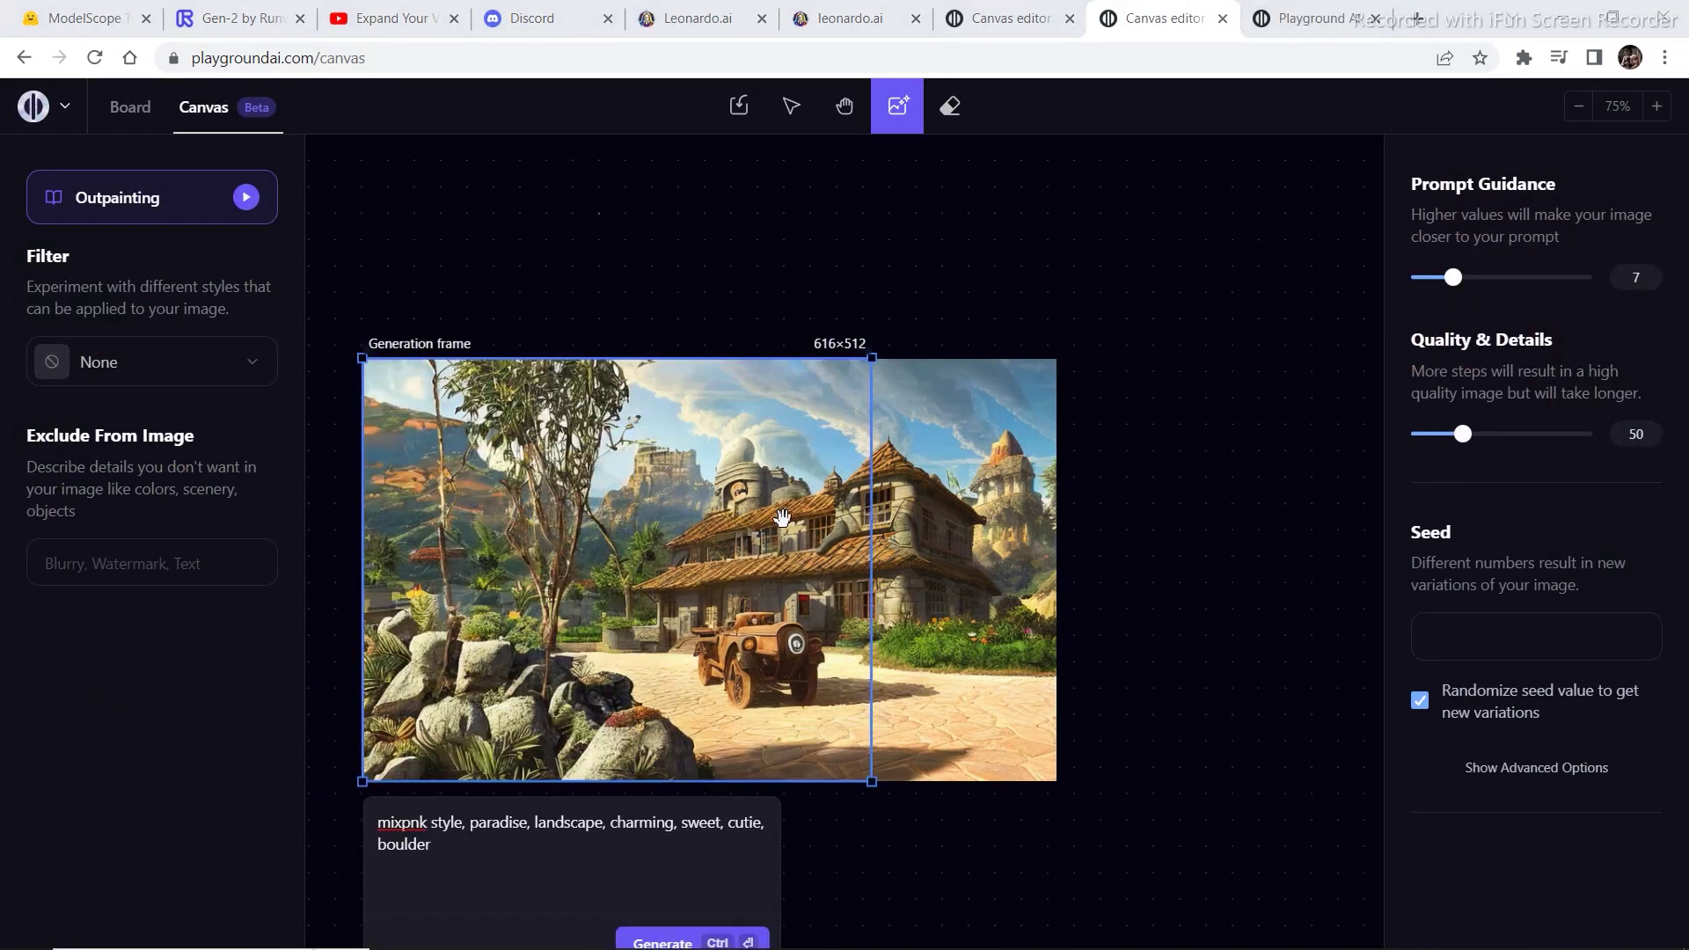
Outpaint the house image past its right edge with the same frame and prompt
drag(612, 563, 1018, 564)
click(1078, 934)
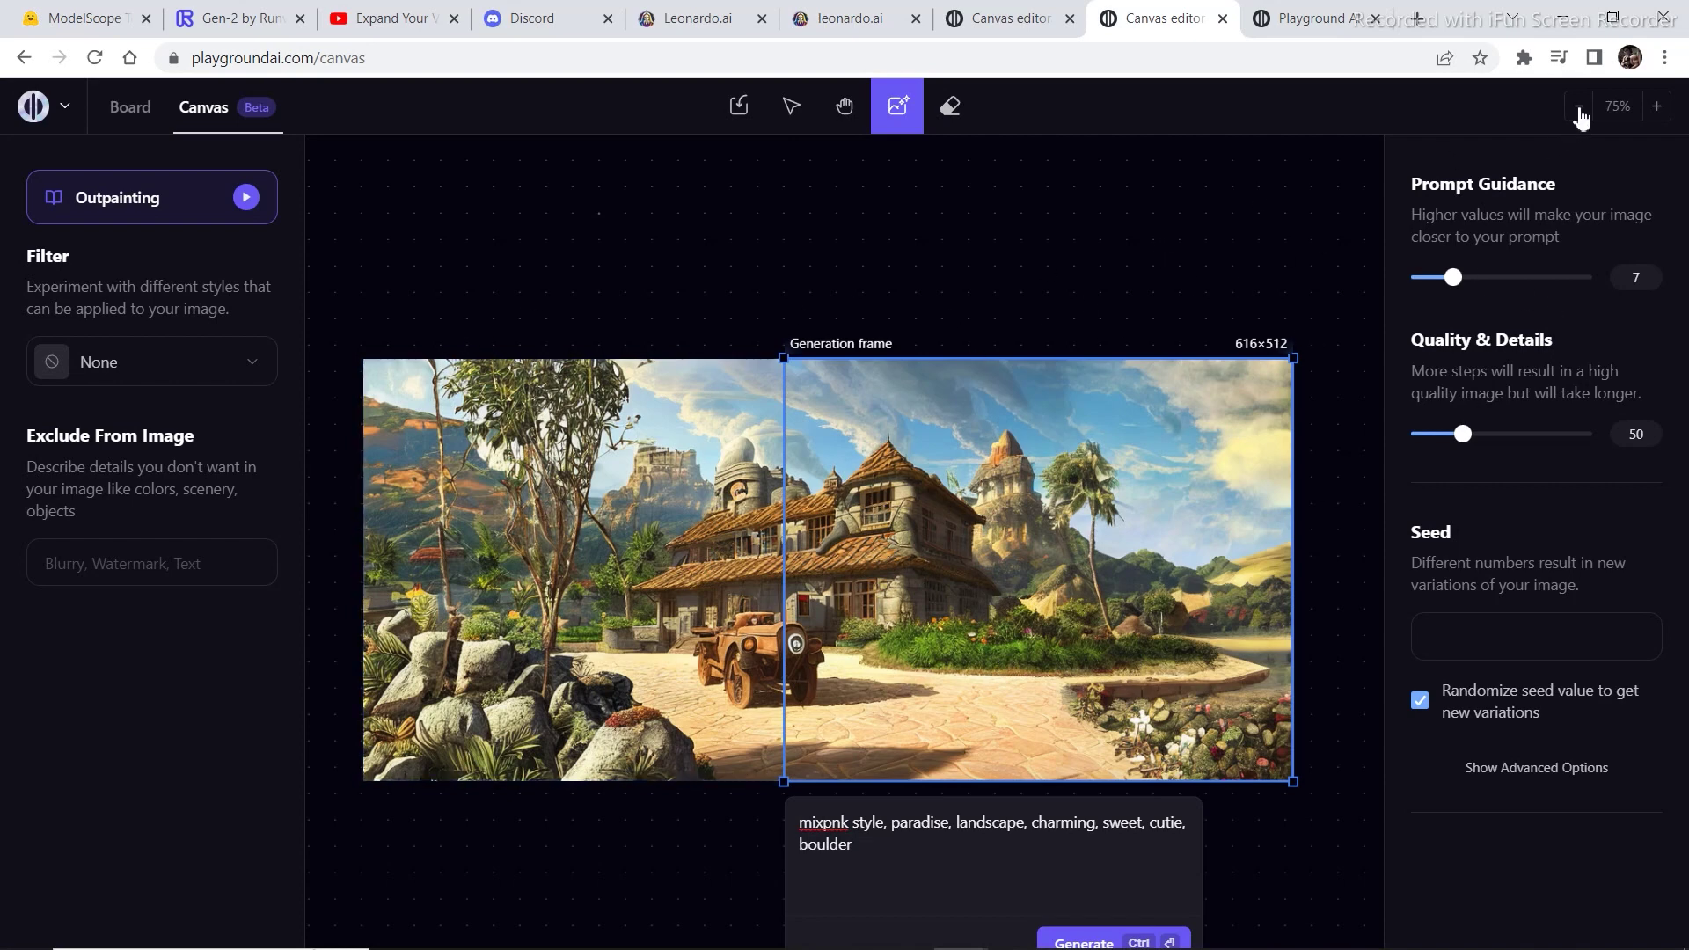
Extend the widened house image downward by generating new areas below its left part and below its right part
click(1579, 108)
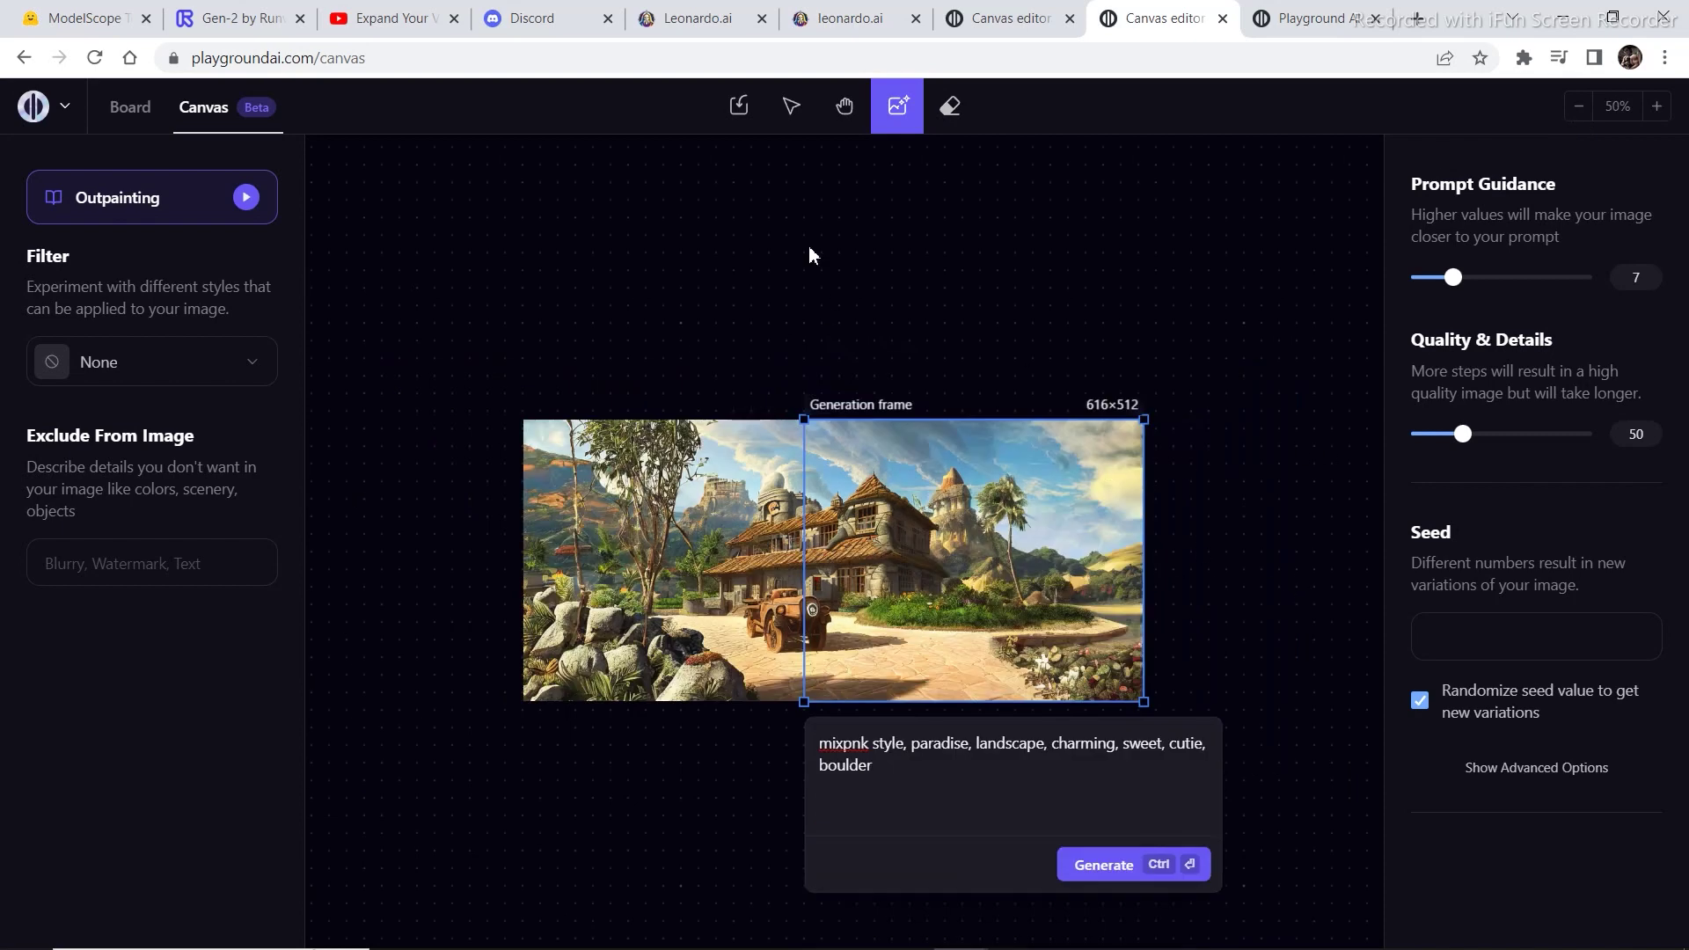
click(845, 116)
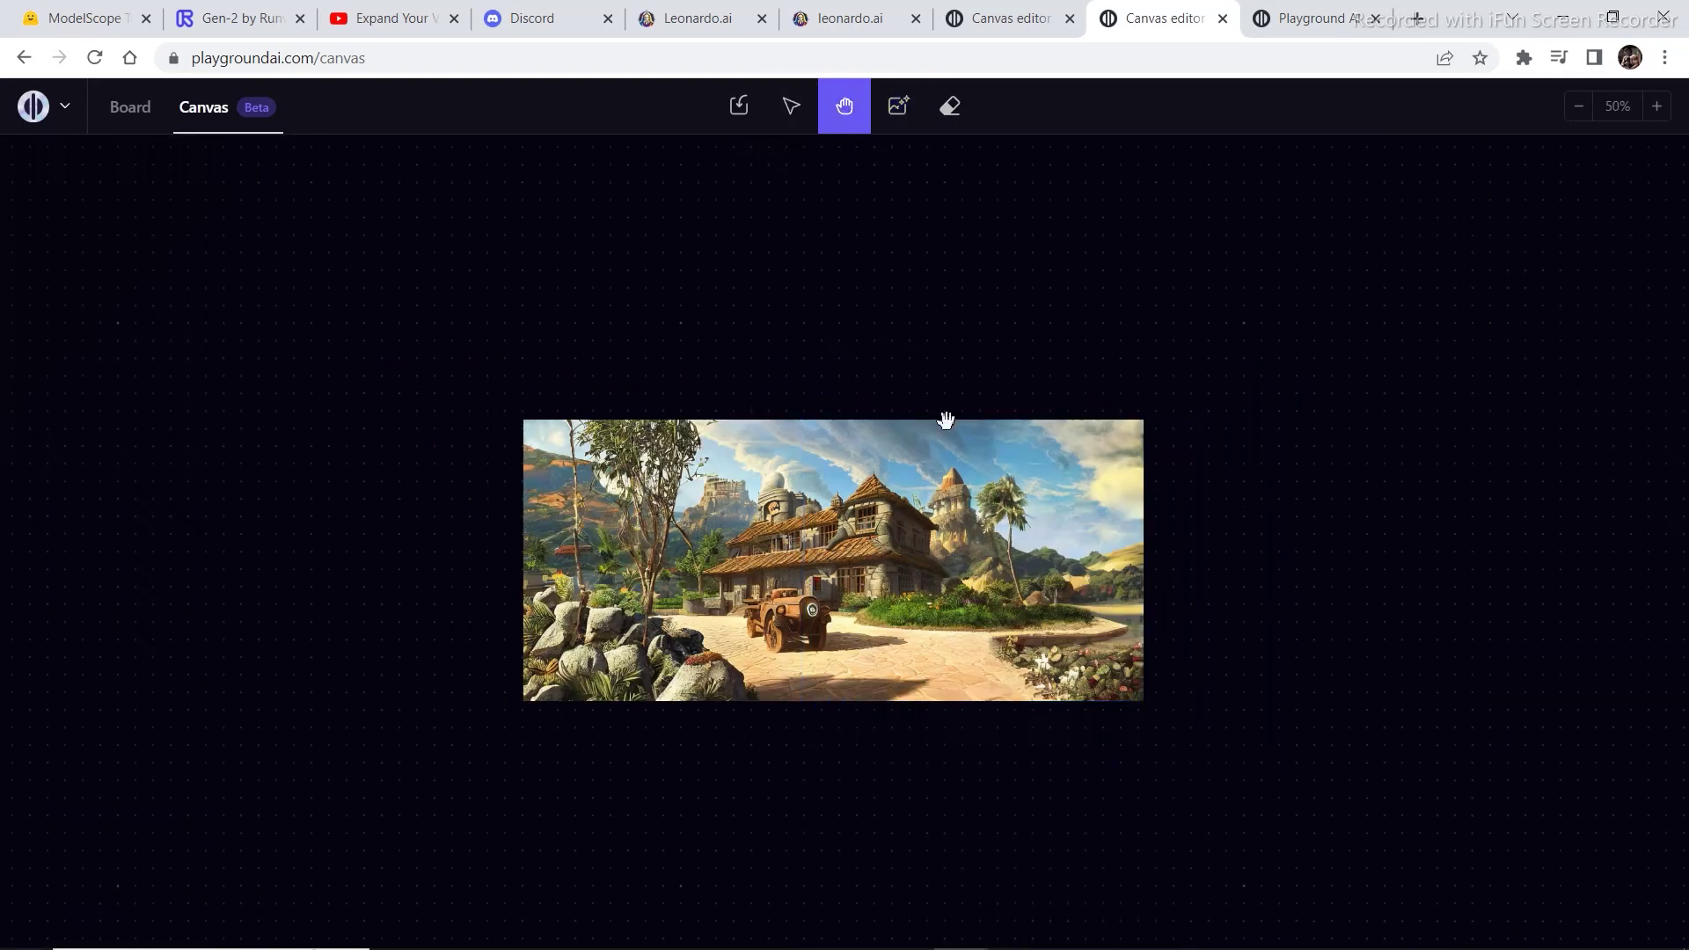
scroll(878, 507, down, 2)
scroll(858, 497, down, 1)
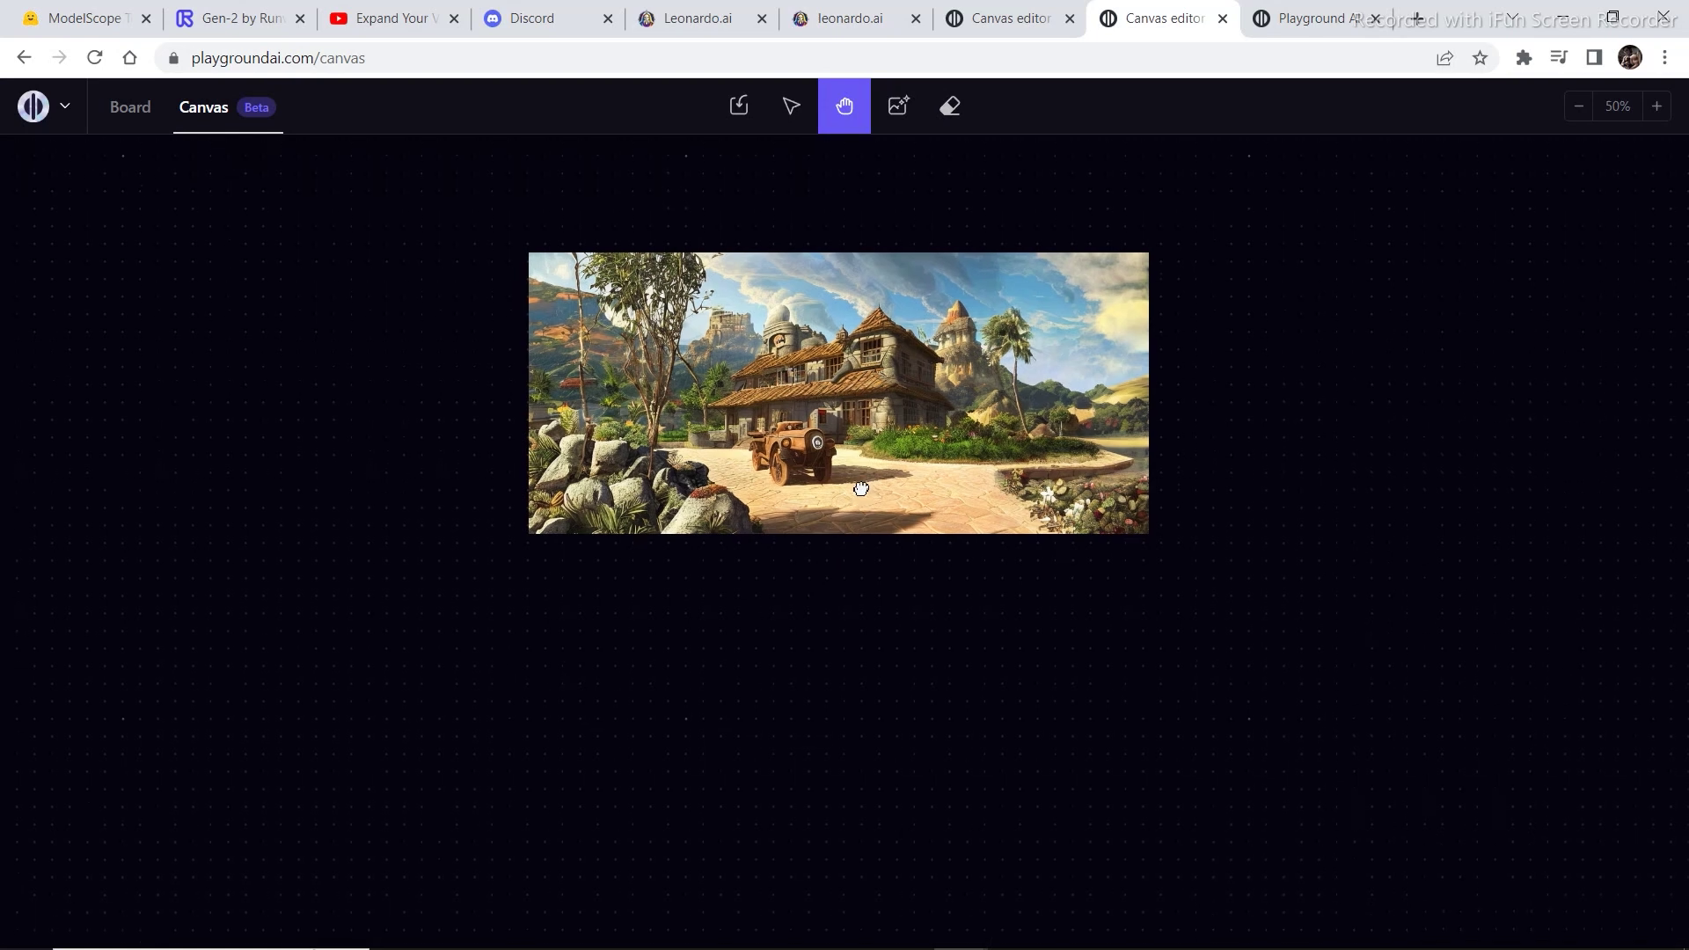
click(894, 123)
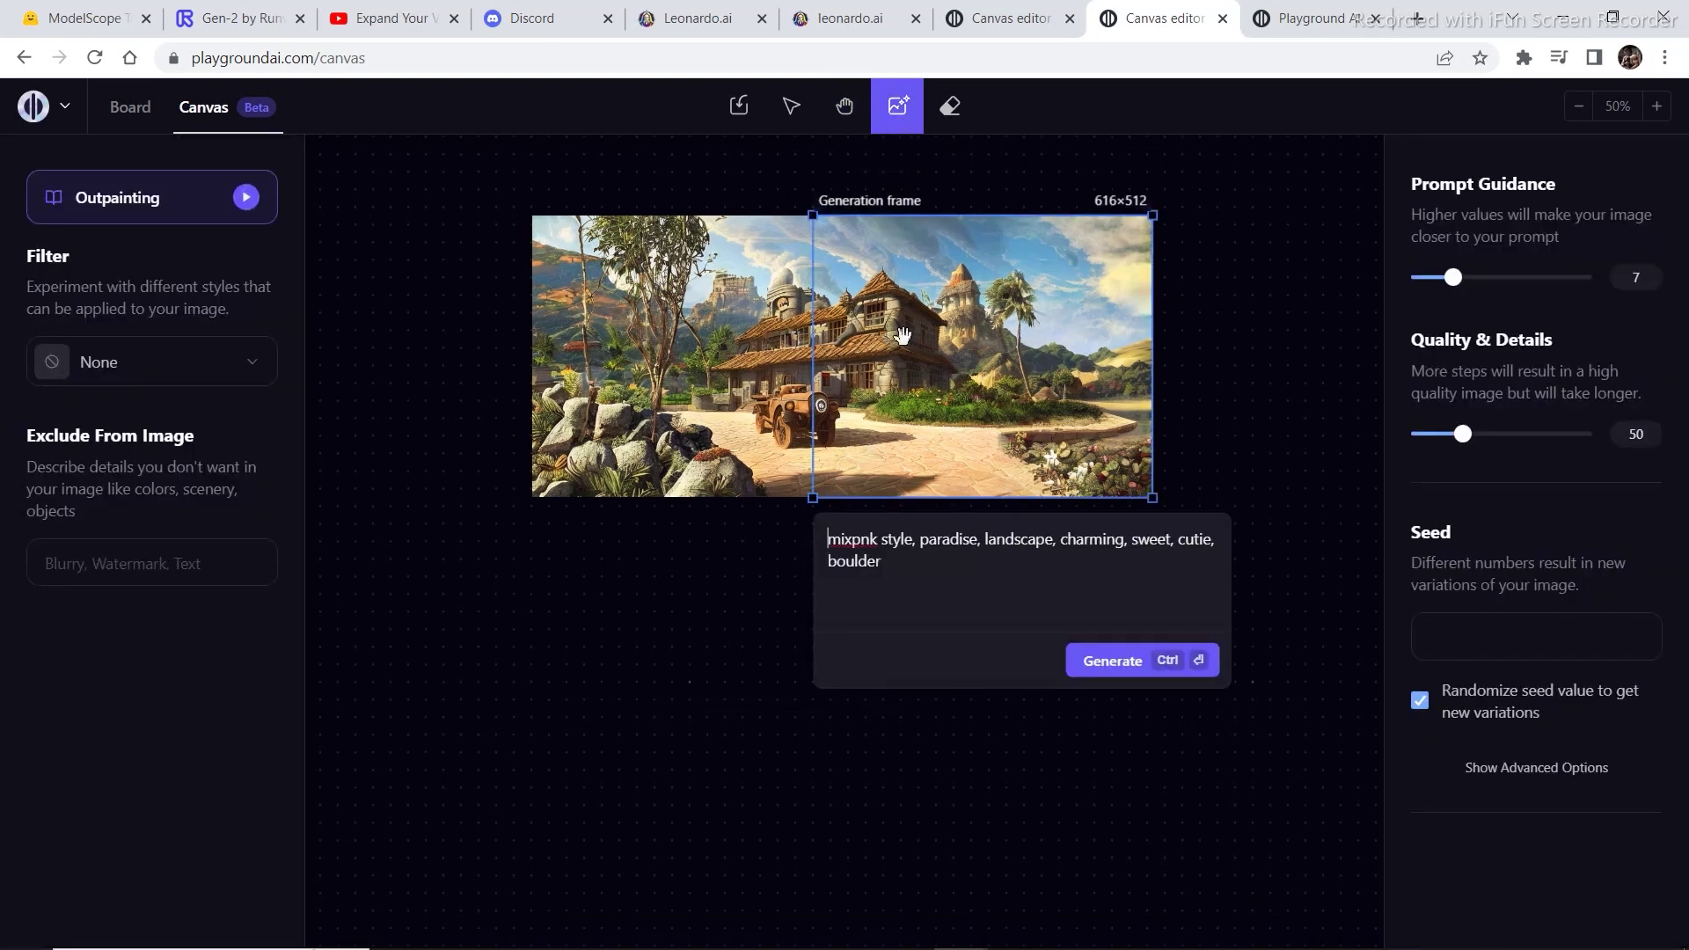
click(688, 538)
click(823, 800)
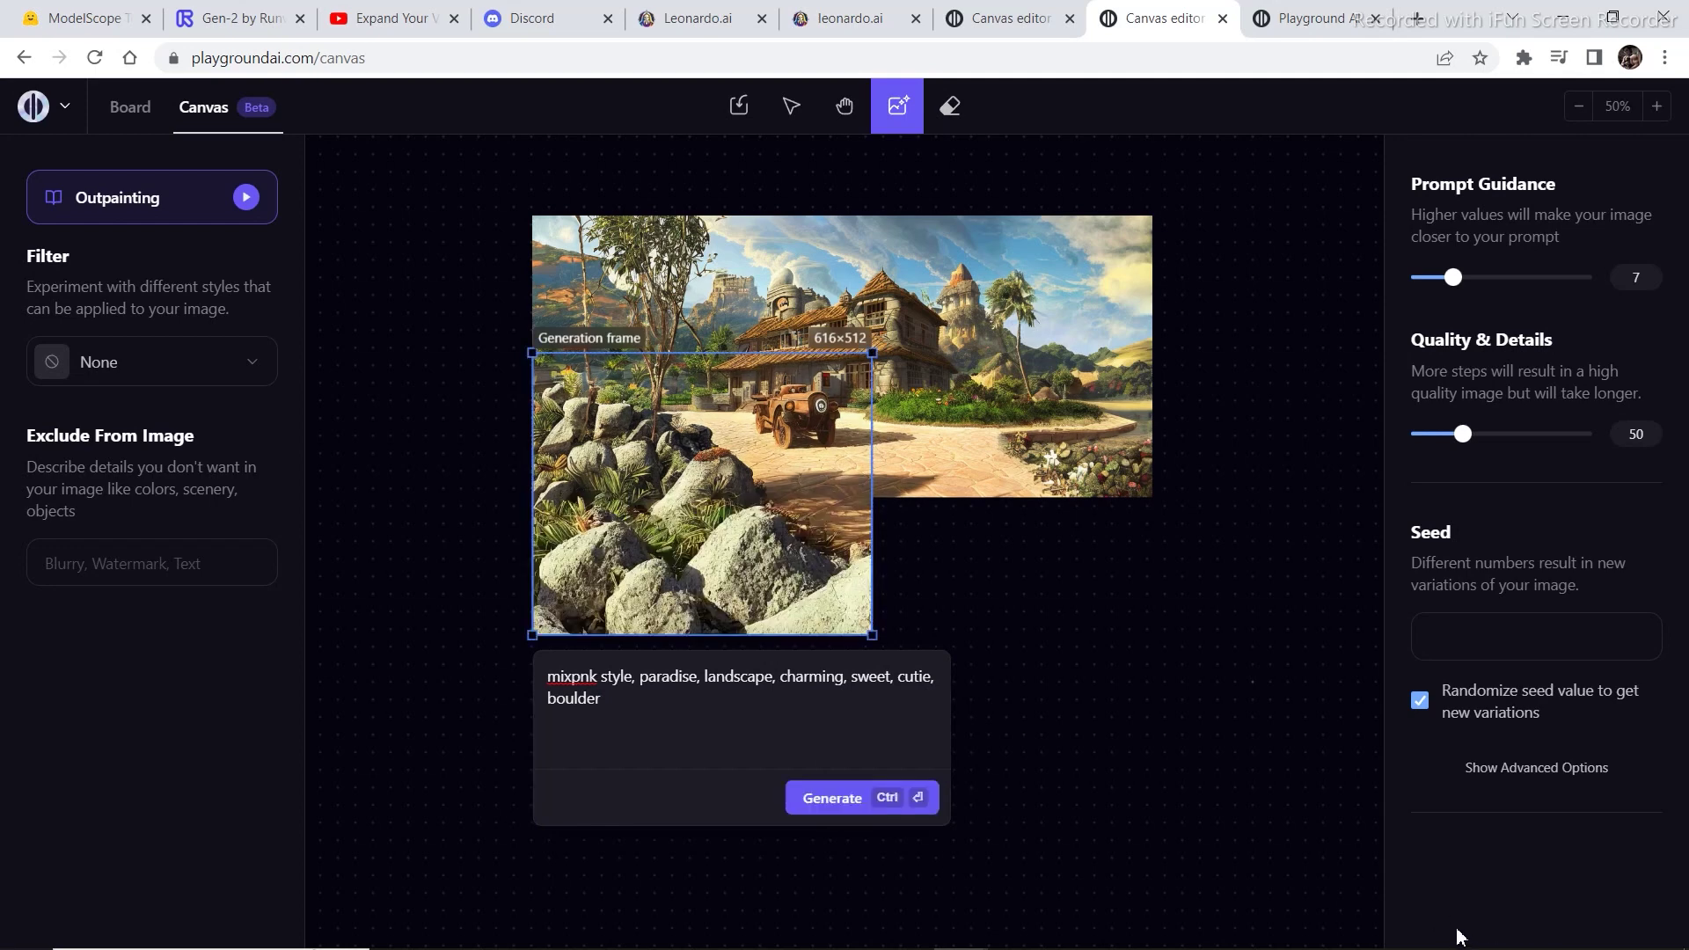
drag(771, 524, 1026, 527)
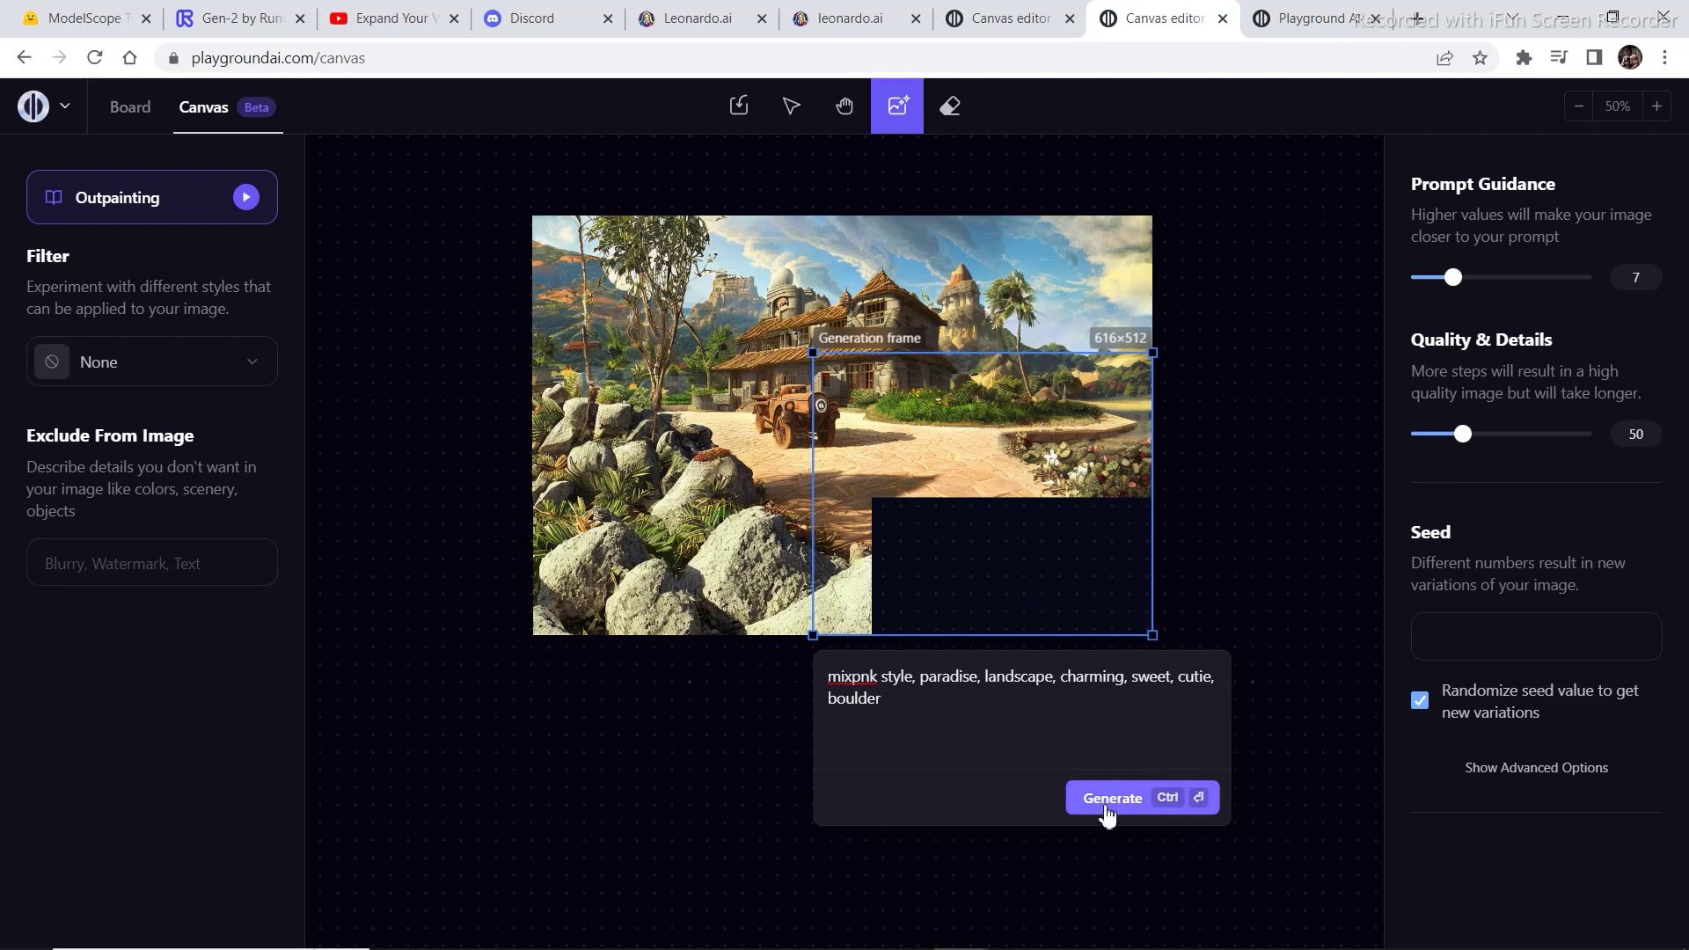
click(1099, 802)
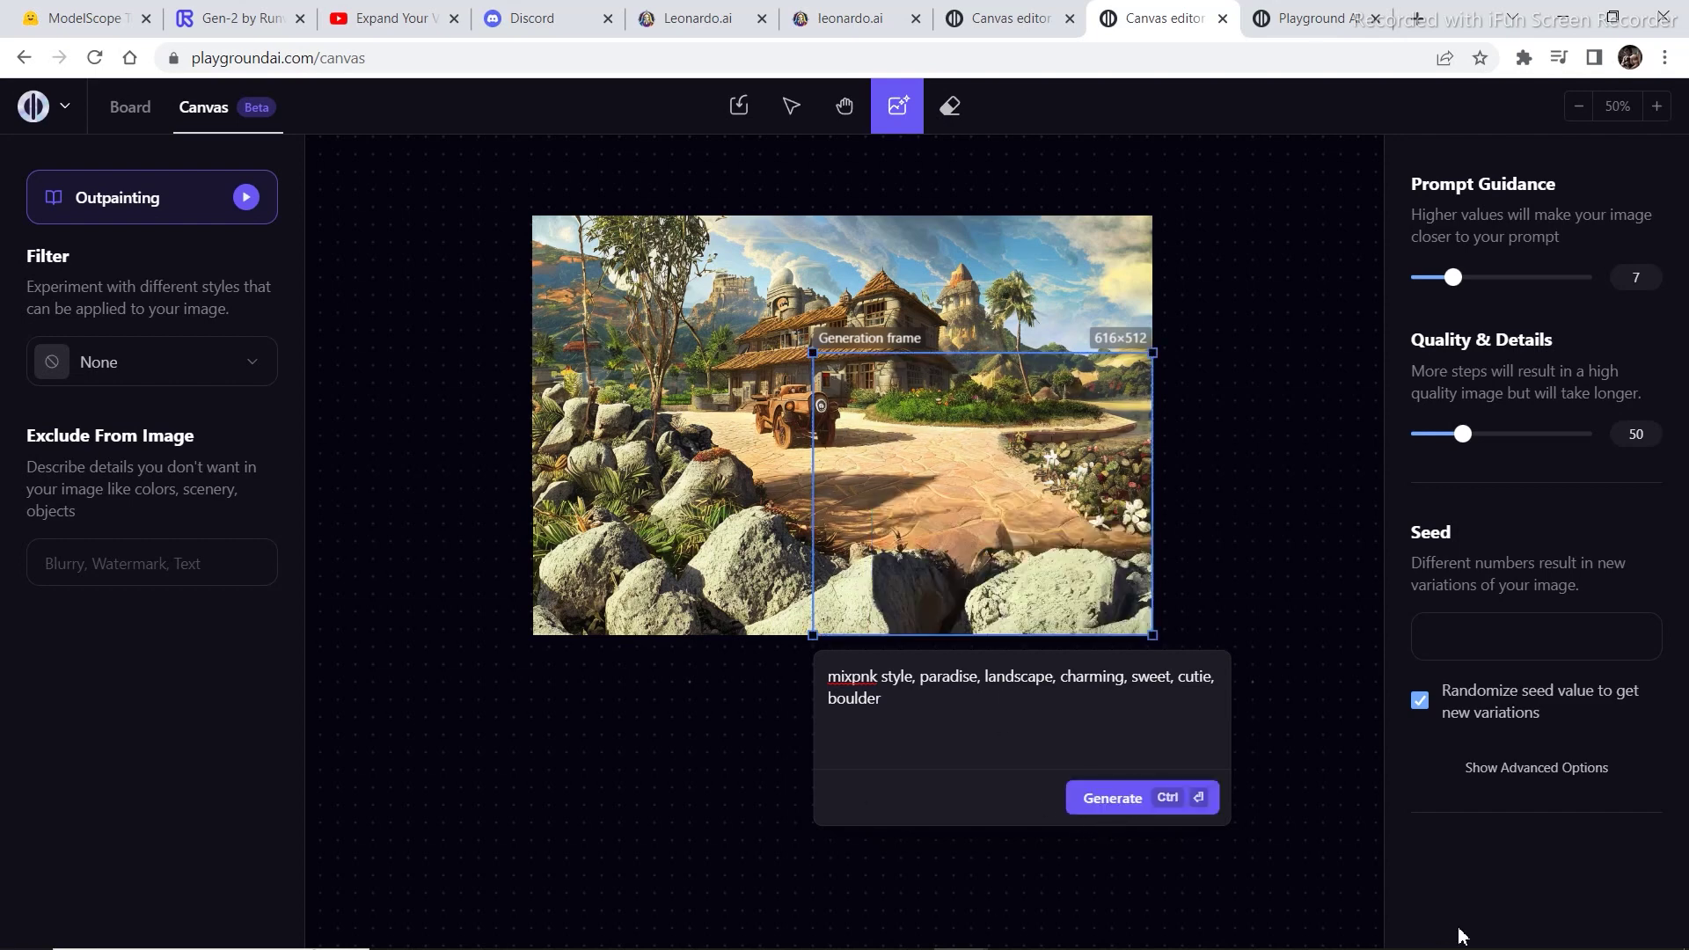
Place the generation frame across the house image's upper-left edge and generate the area beyond it
click(1578, 107)
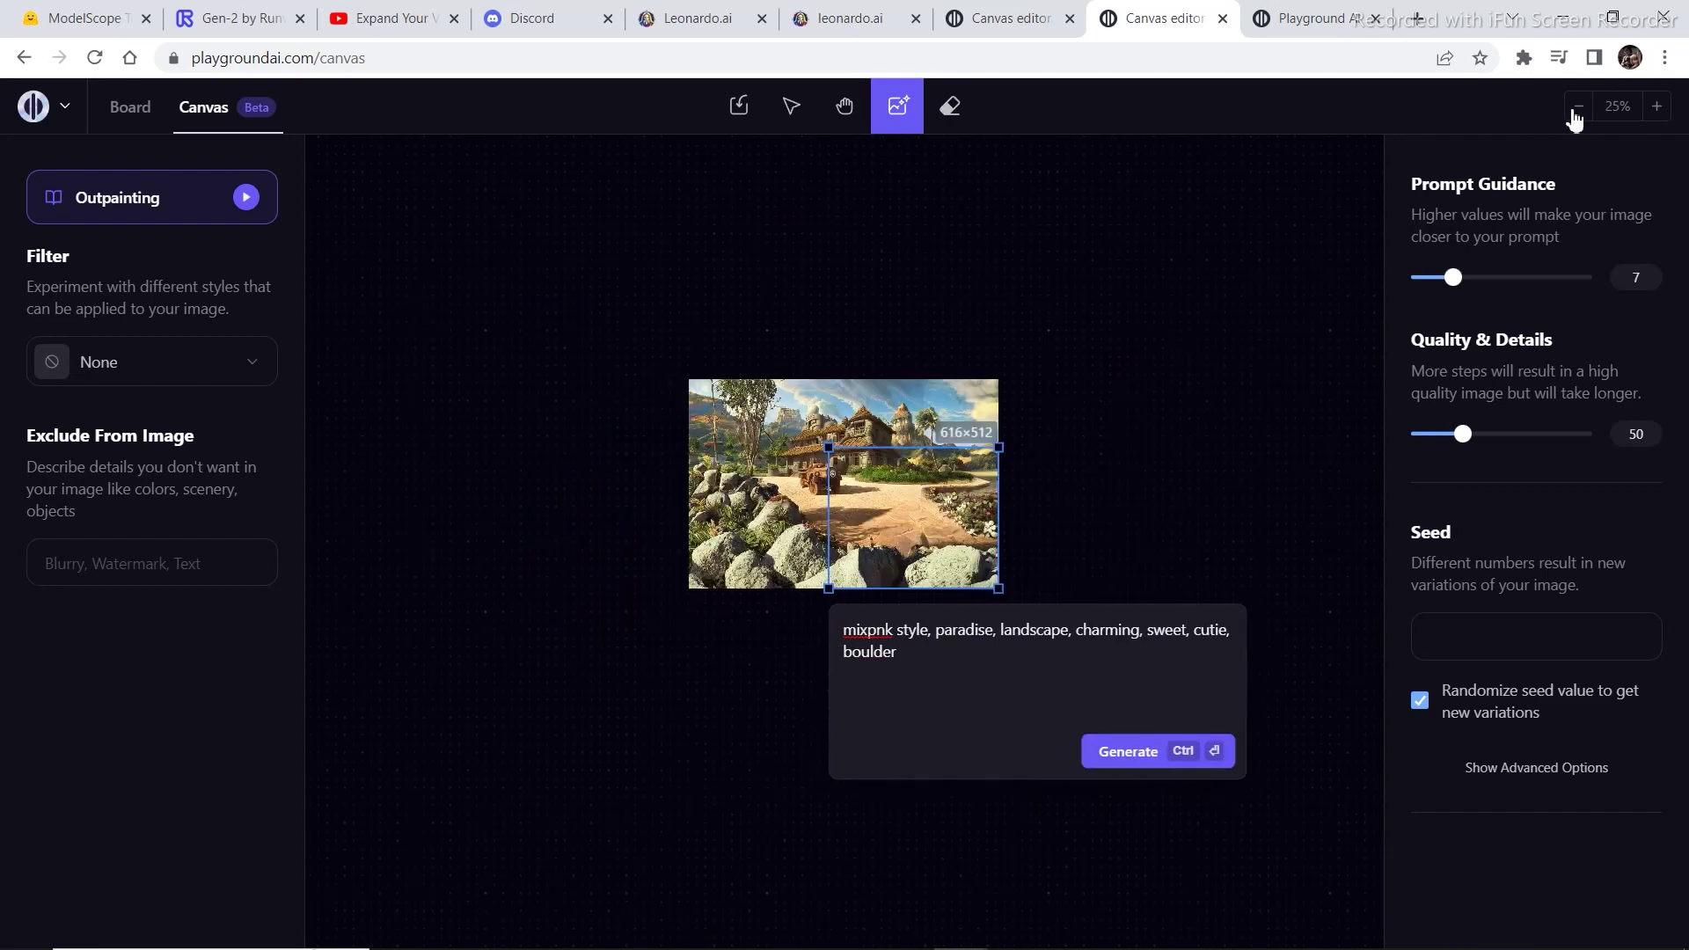
drag(907, 527, 679, 445)
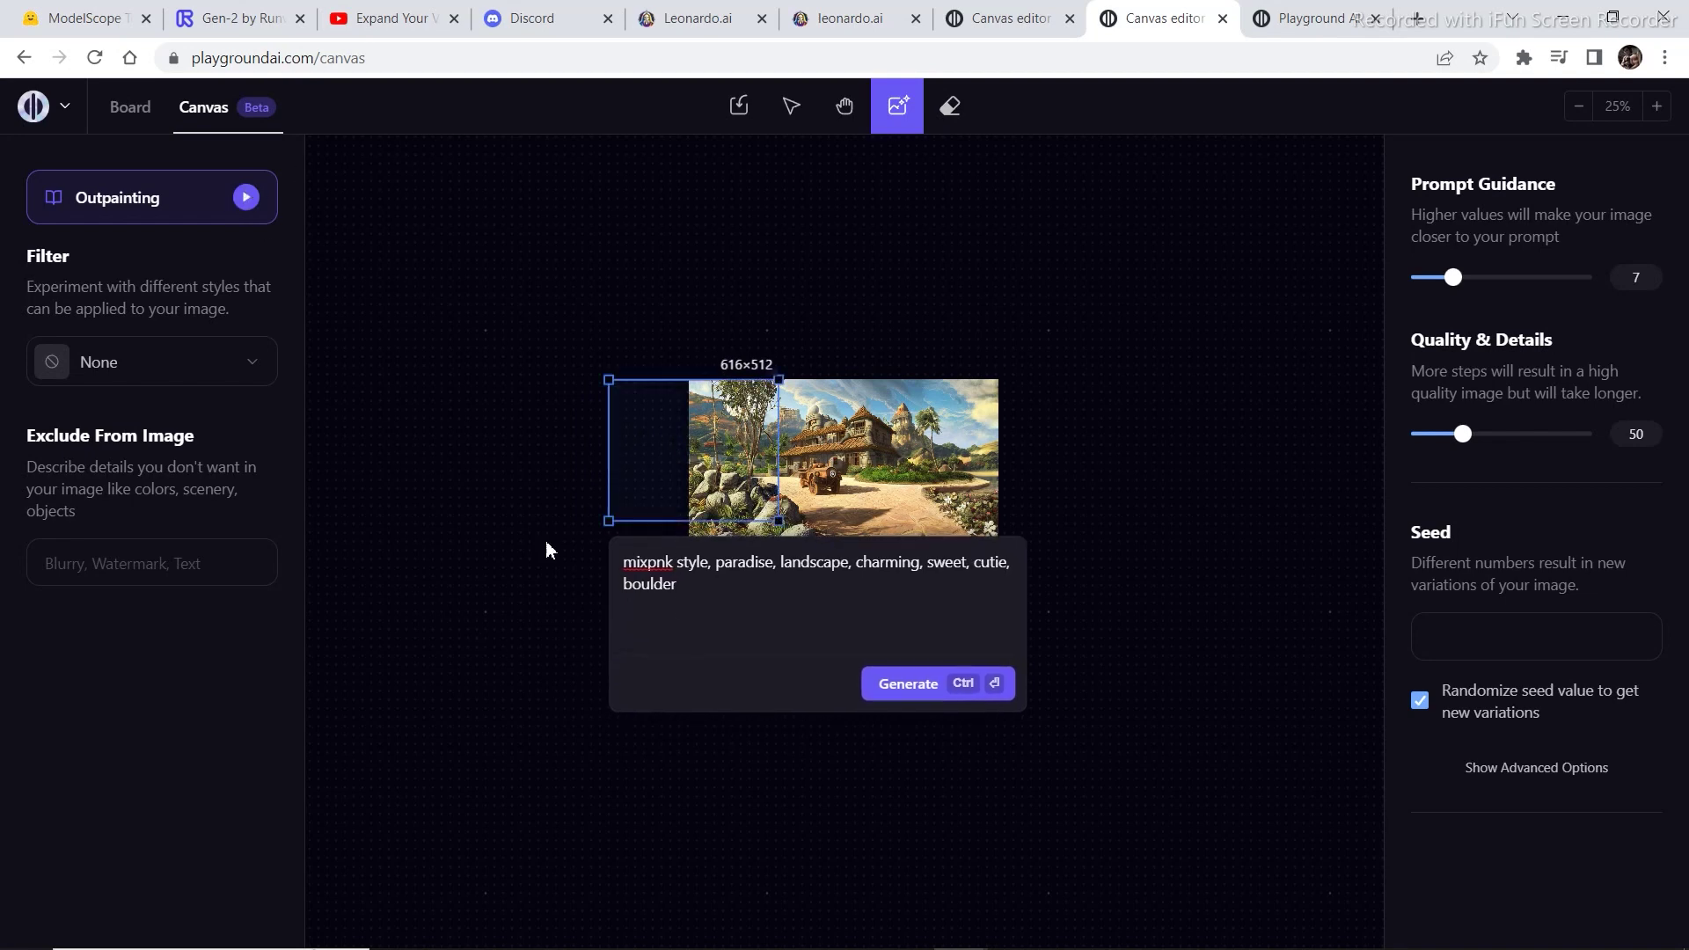
click(902, 695)
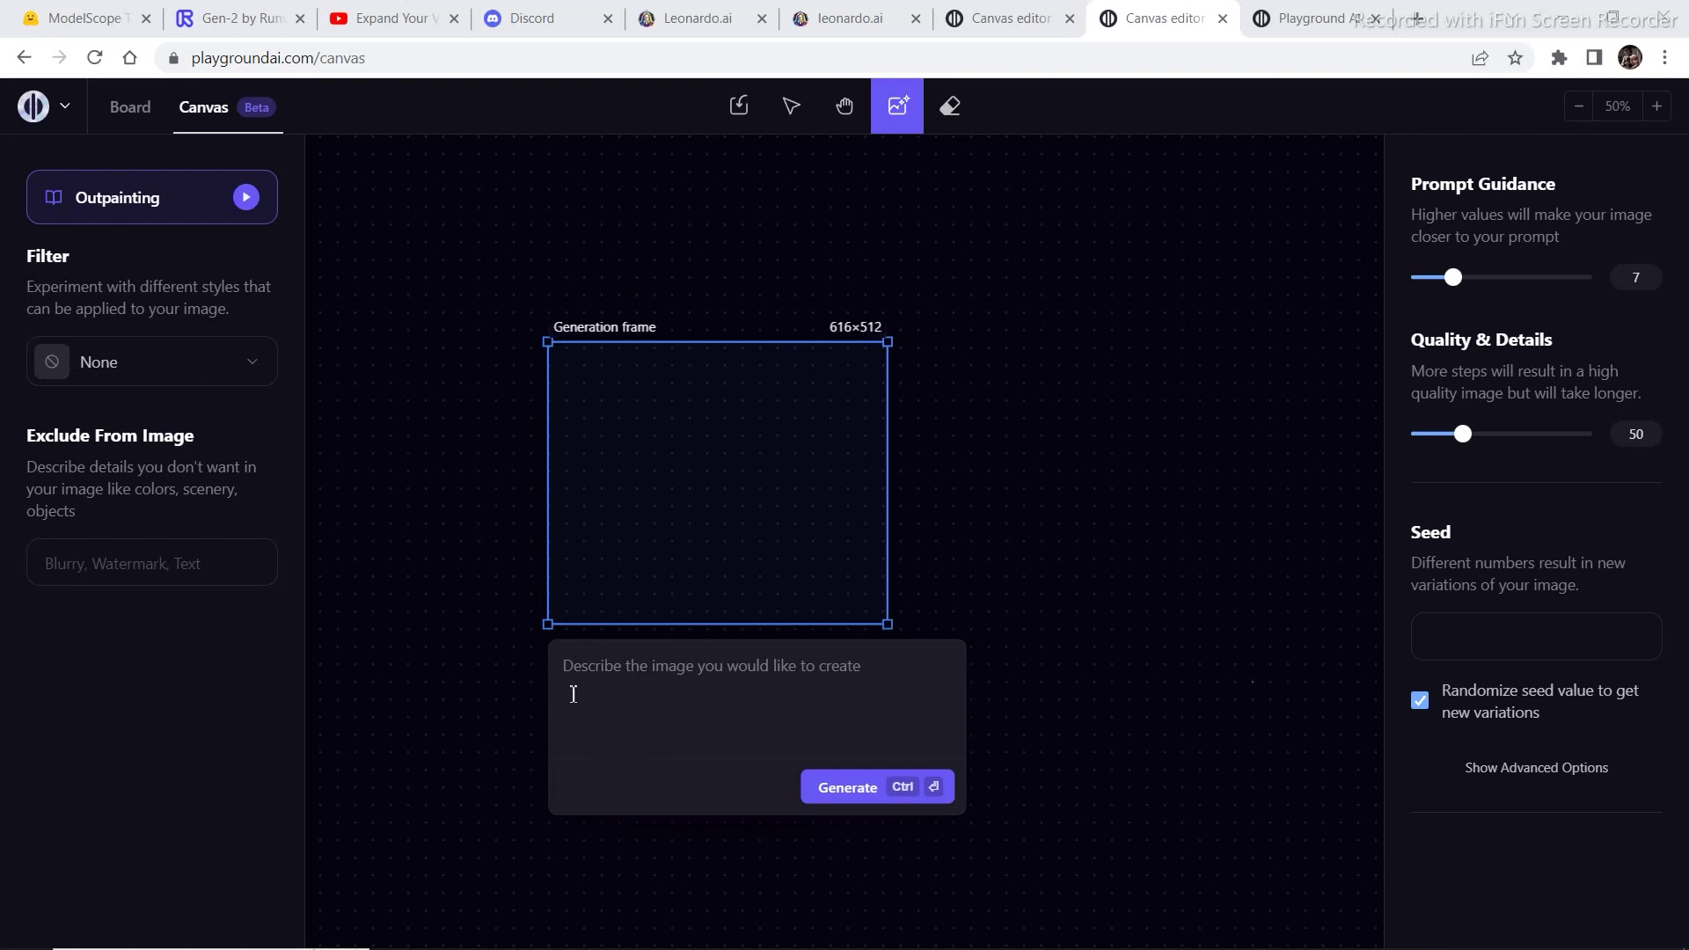
click(607, 676)
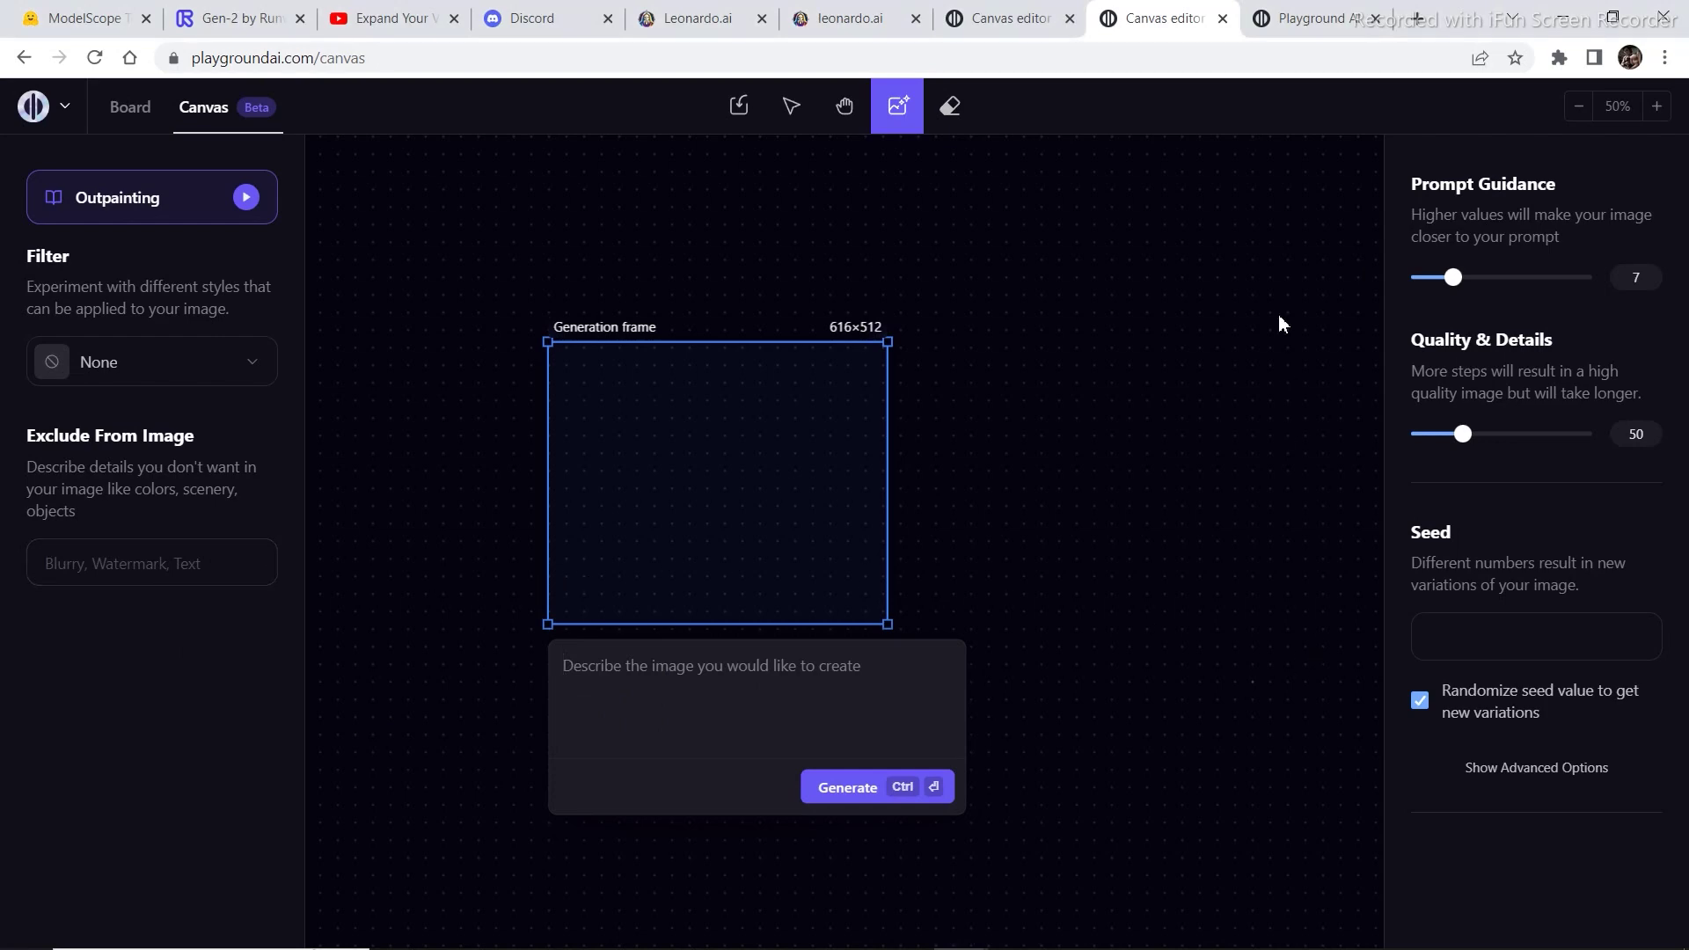
Switch to the other canvas with the western town image and outpaint it to the left, keeping the 1024×792 frame and existing prompt
click(1003, 17)
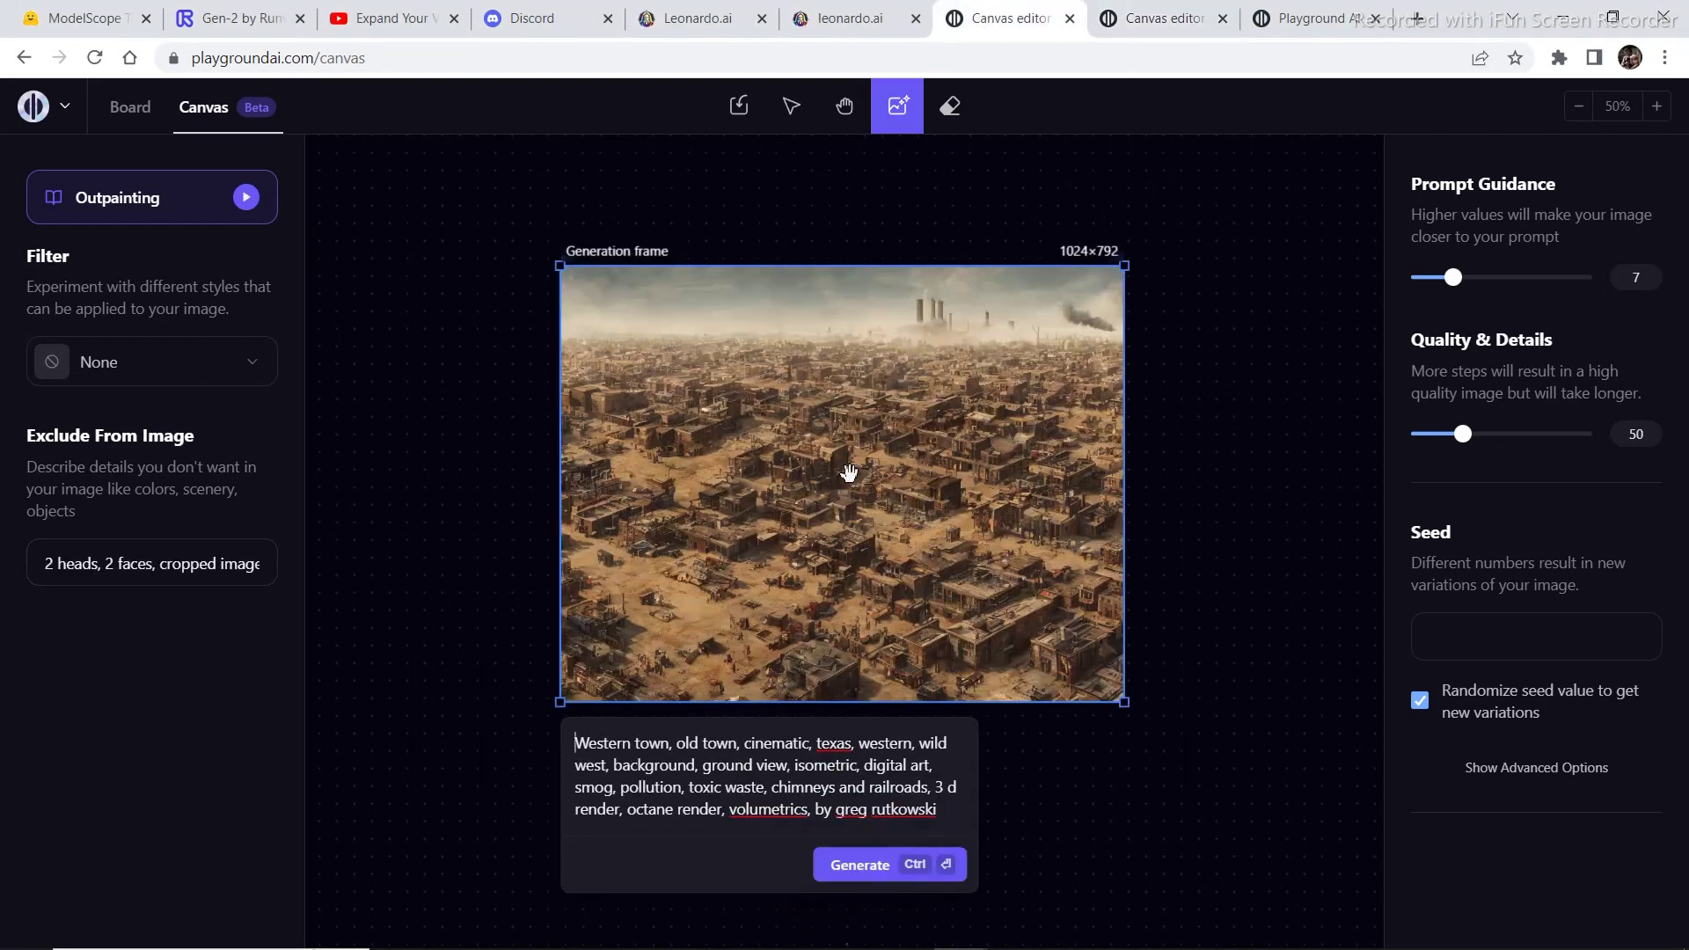
key(ctrl+Home)
drag(763, 461, 520, 461)
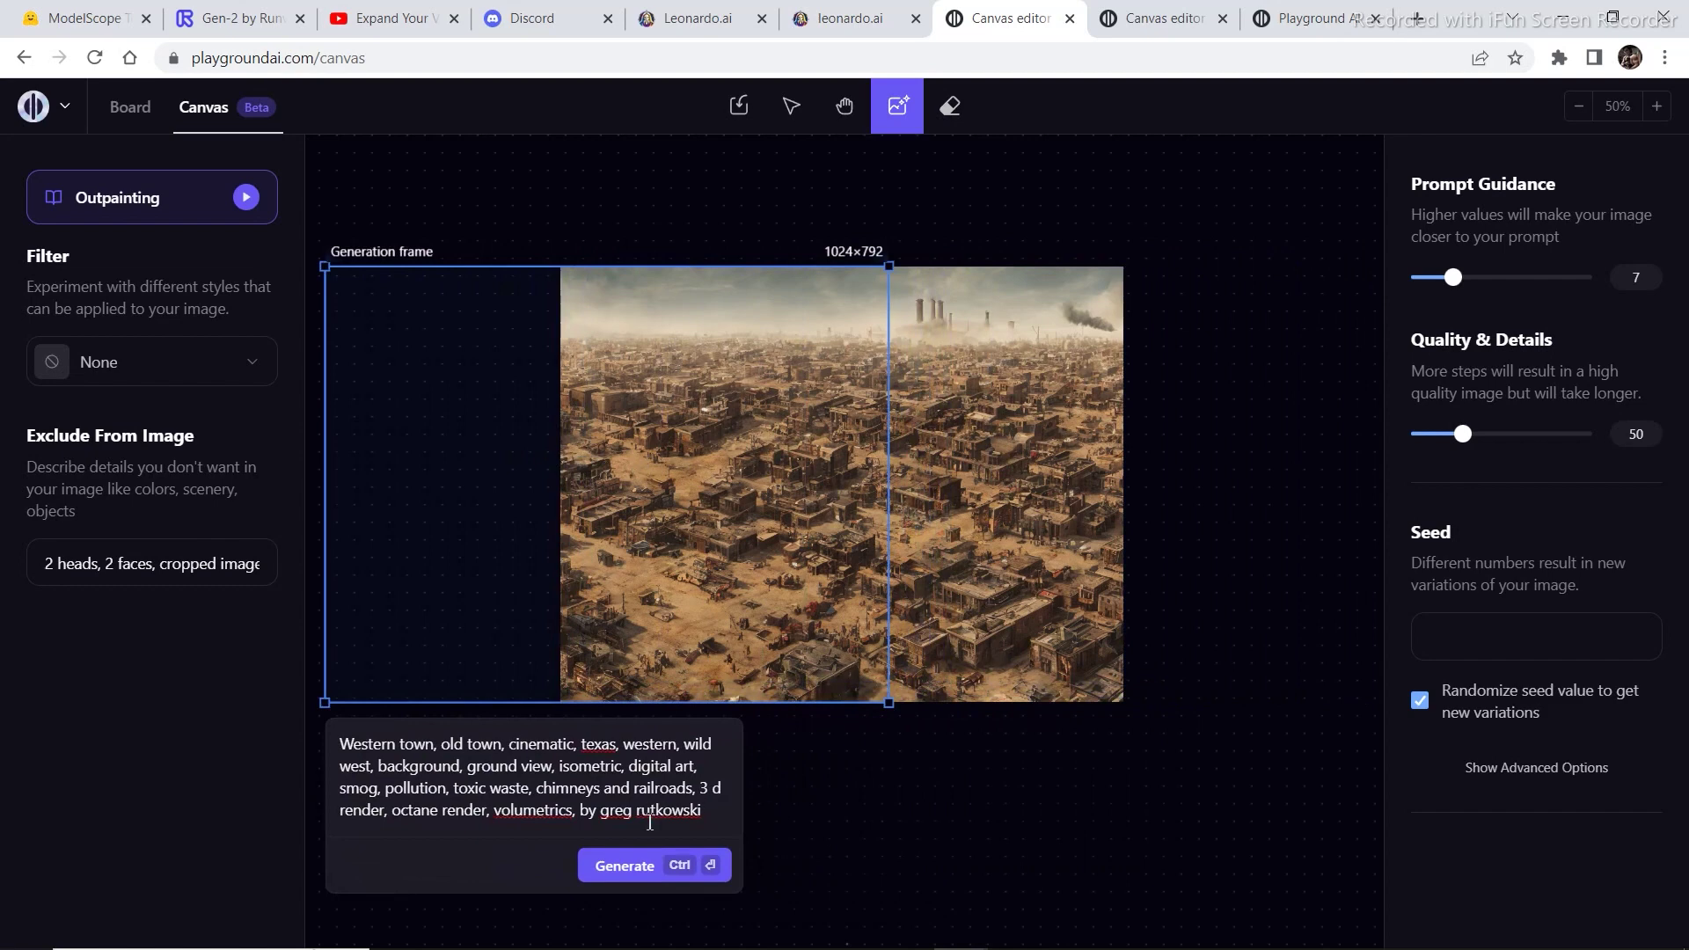
click(652, 878)
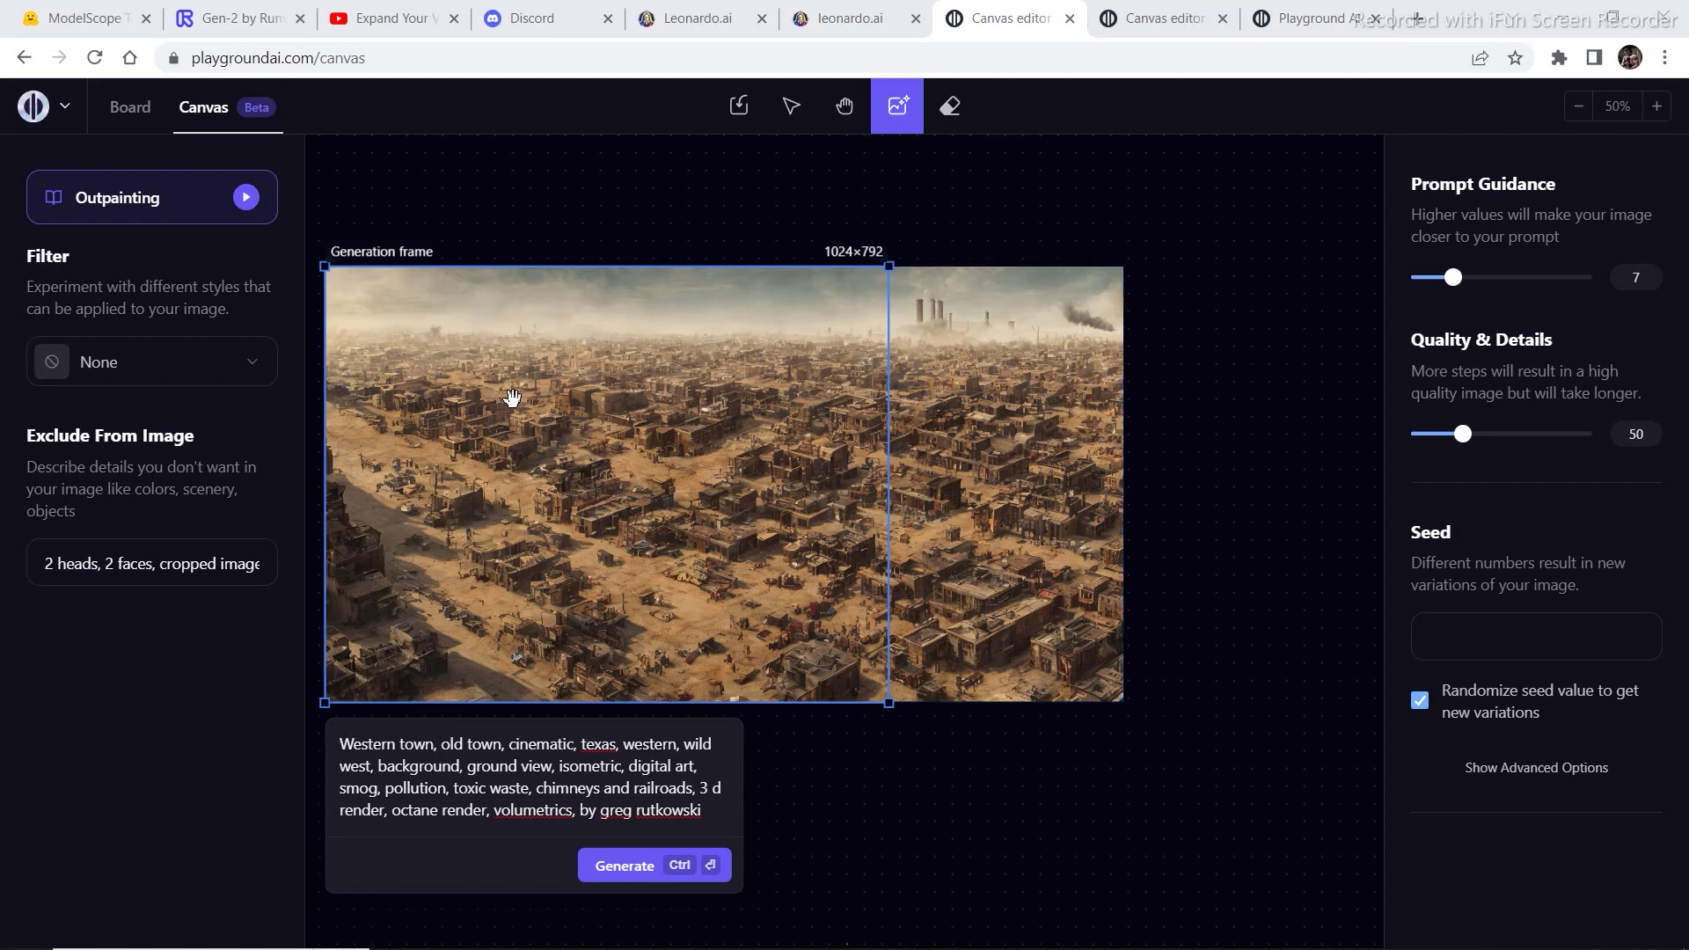
Outpaint the western town image past its right edge with the 1024×792 frame and the existing prompt
drag(694, 557, 1200, 558)
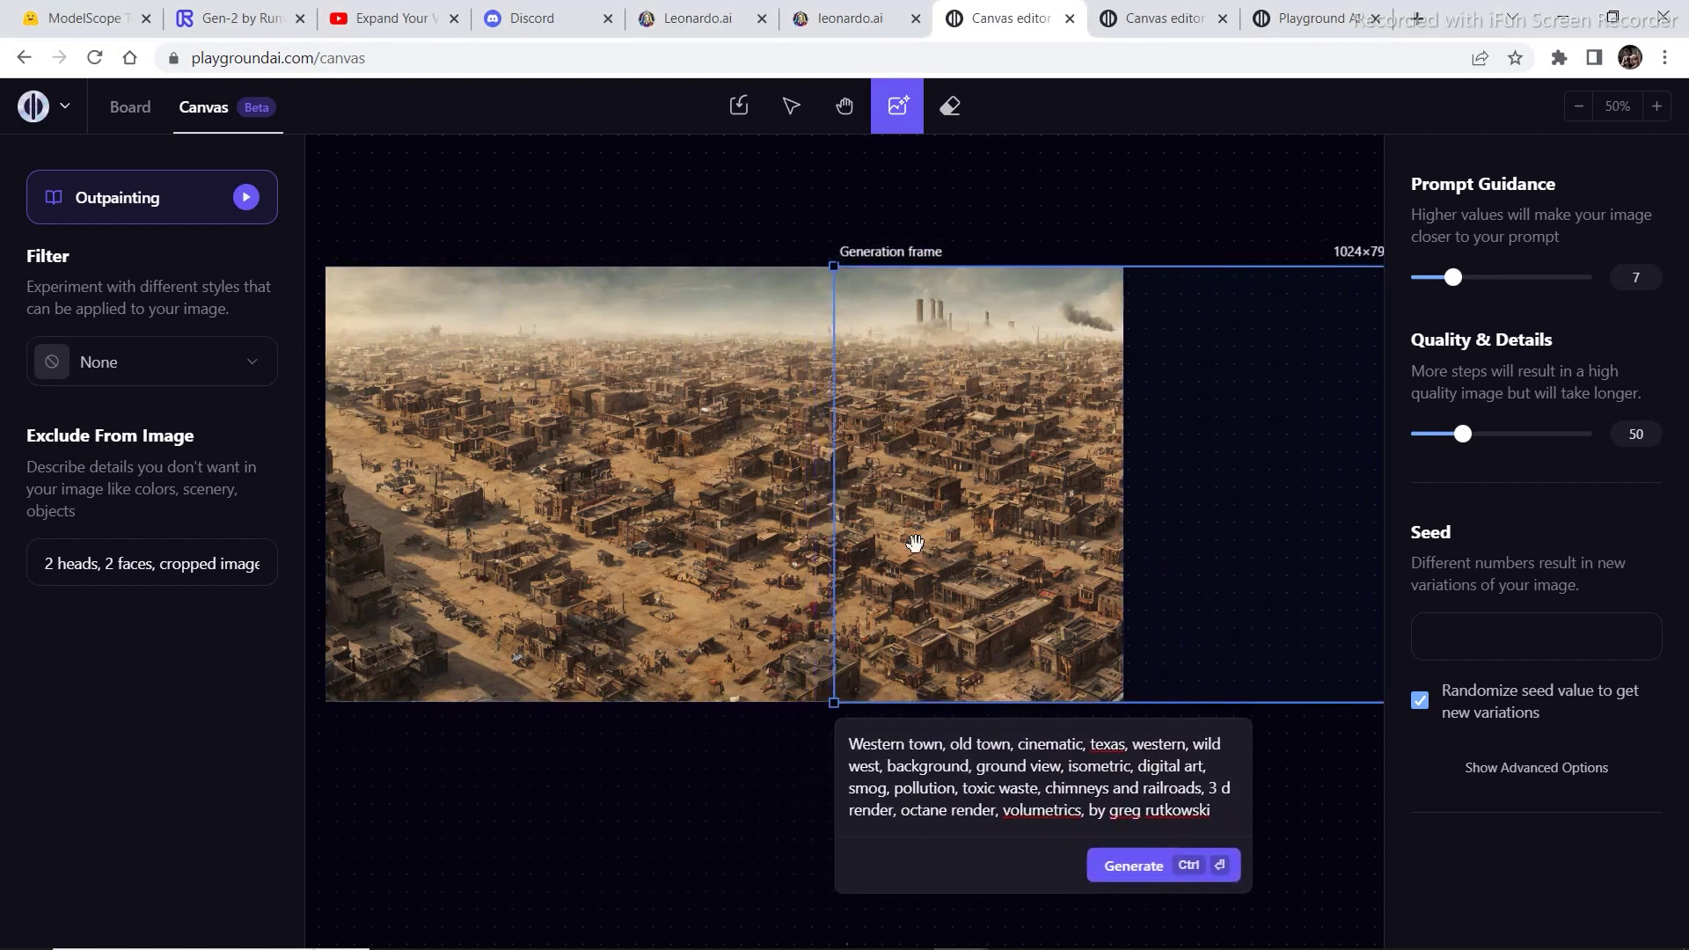
click(1143, 871)
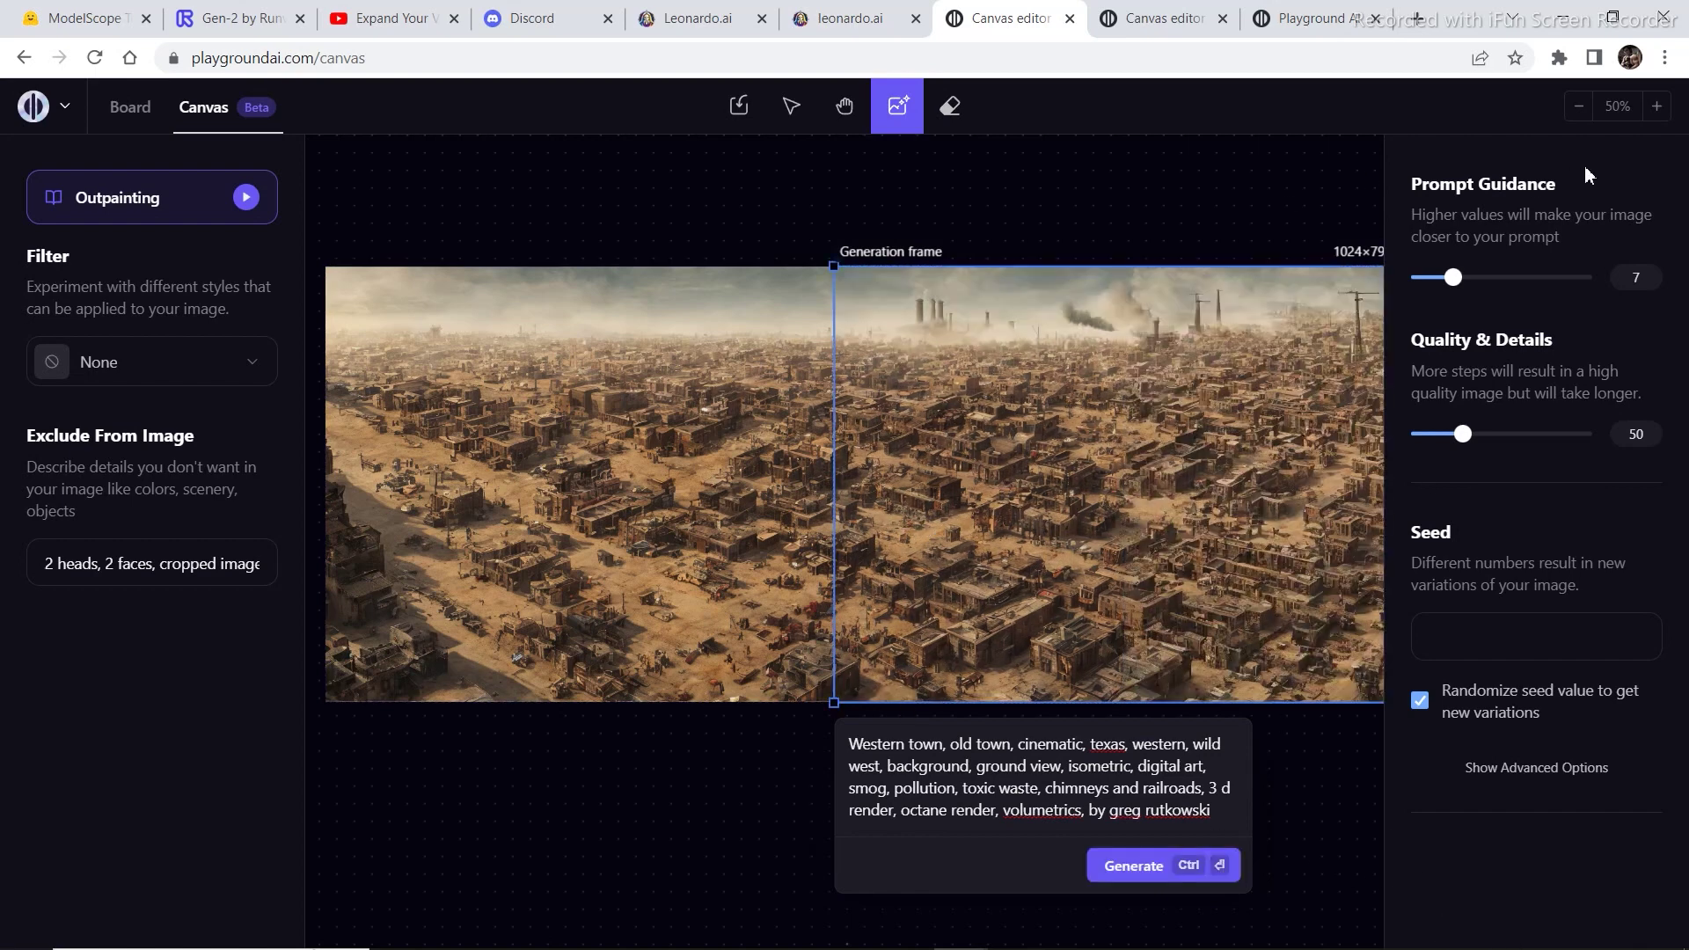
Extend the widened western town image downward by generating new areas below its left part and below its right part
click(1579, 106)
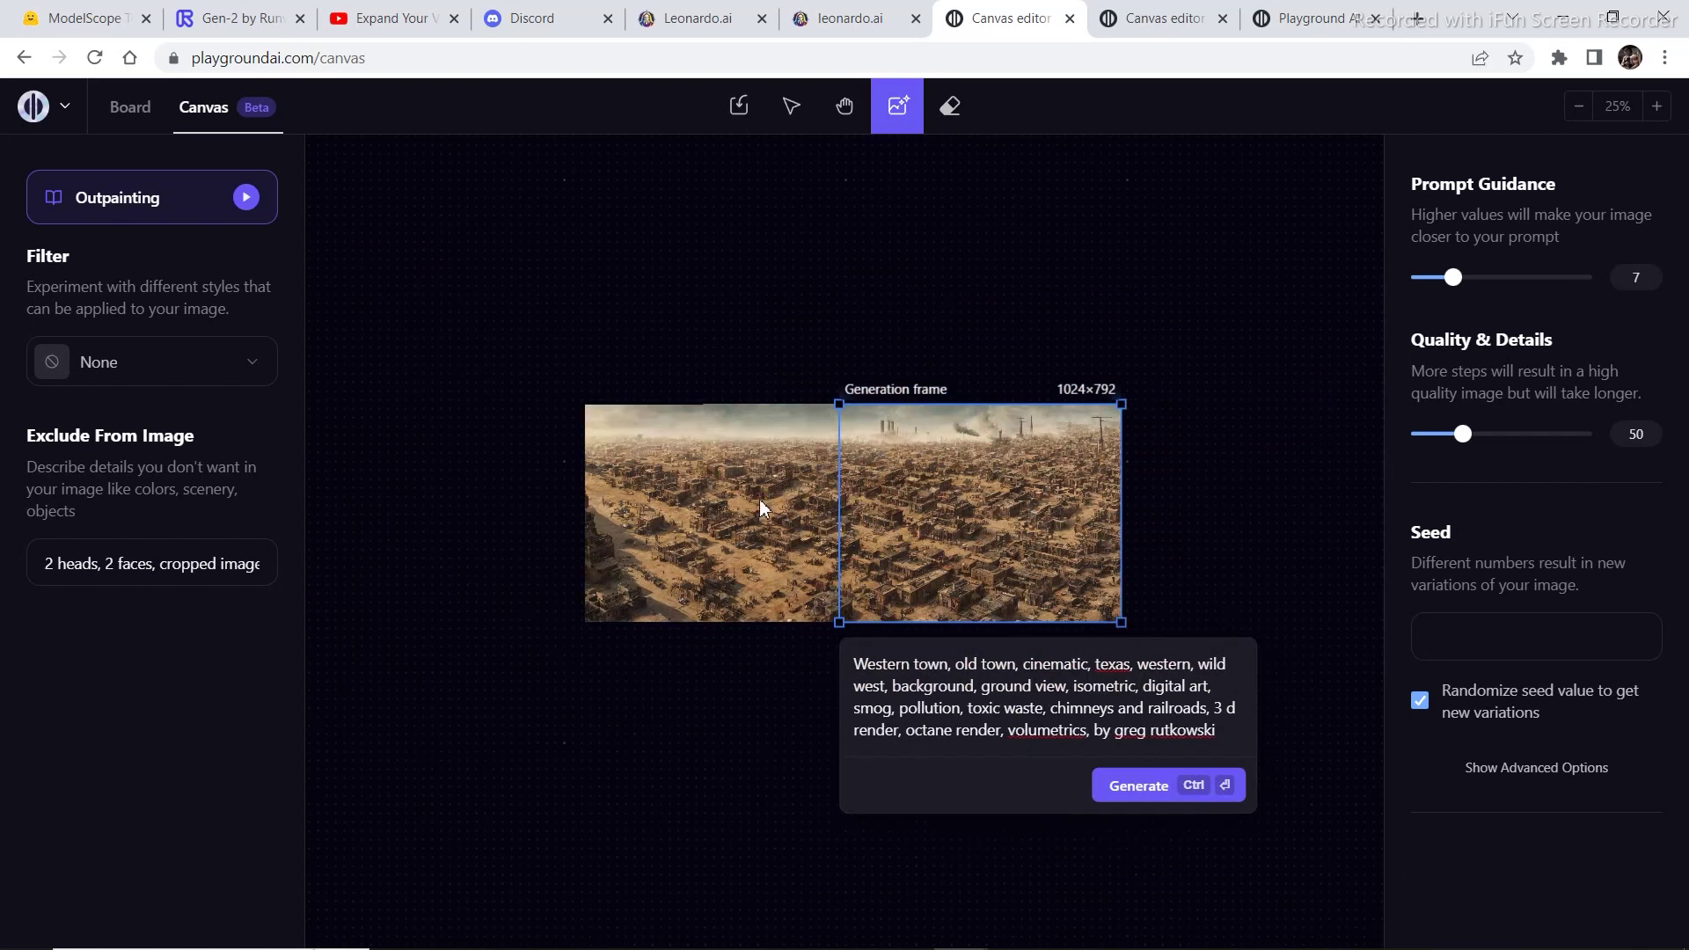
drag(941, 547, 686, 649)
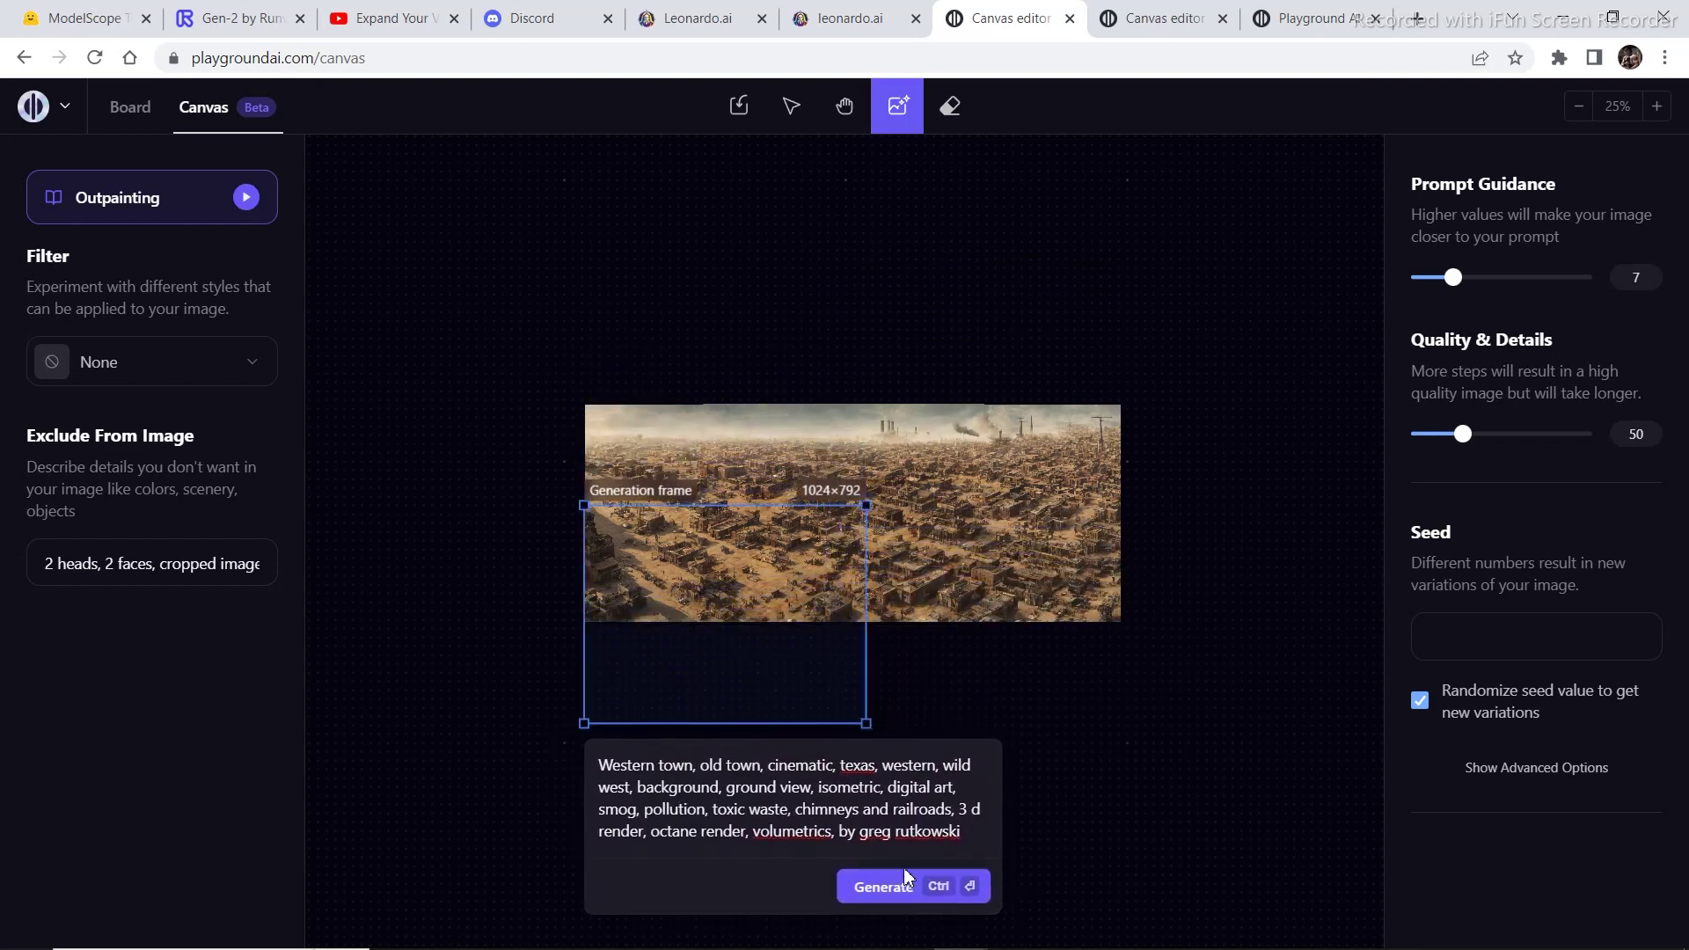
click(912, 895)
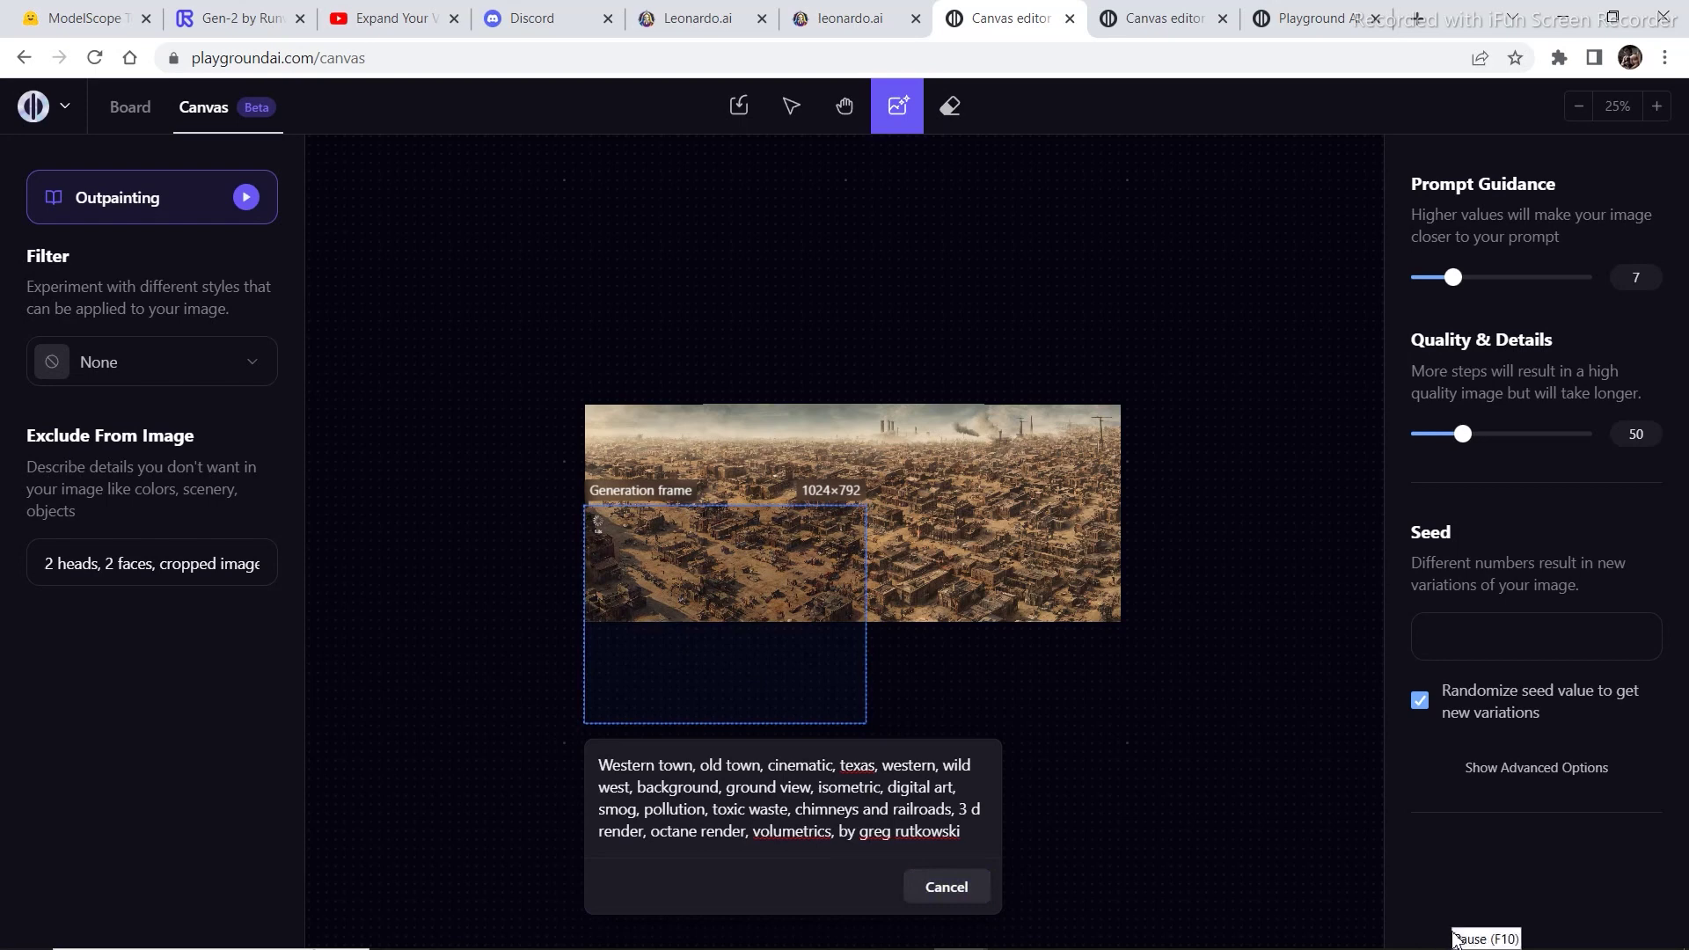
drag(762, 658, 1013, 664)
click(1137, 883)
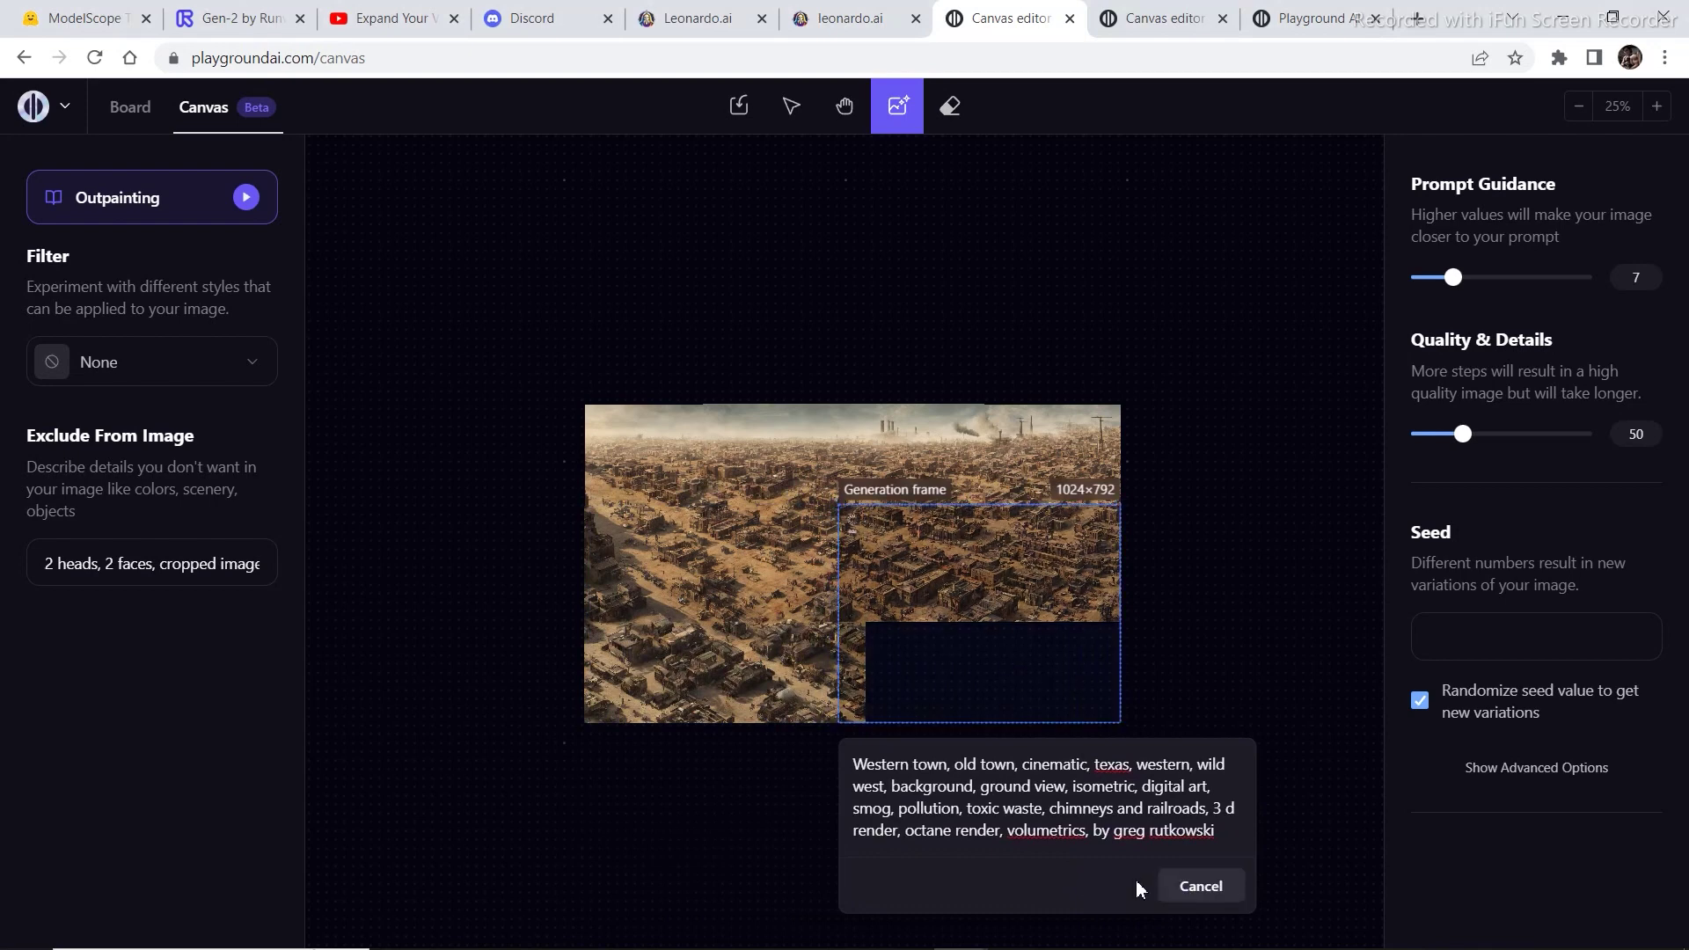
Add another row beneath the western town image by outpainting below the lower-left part and filling the lower-right gap
drag(1039, 613, 785, 751)
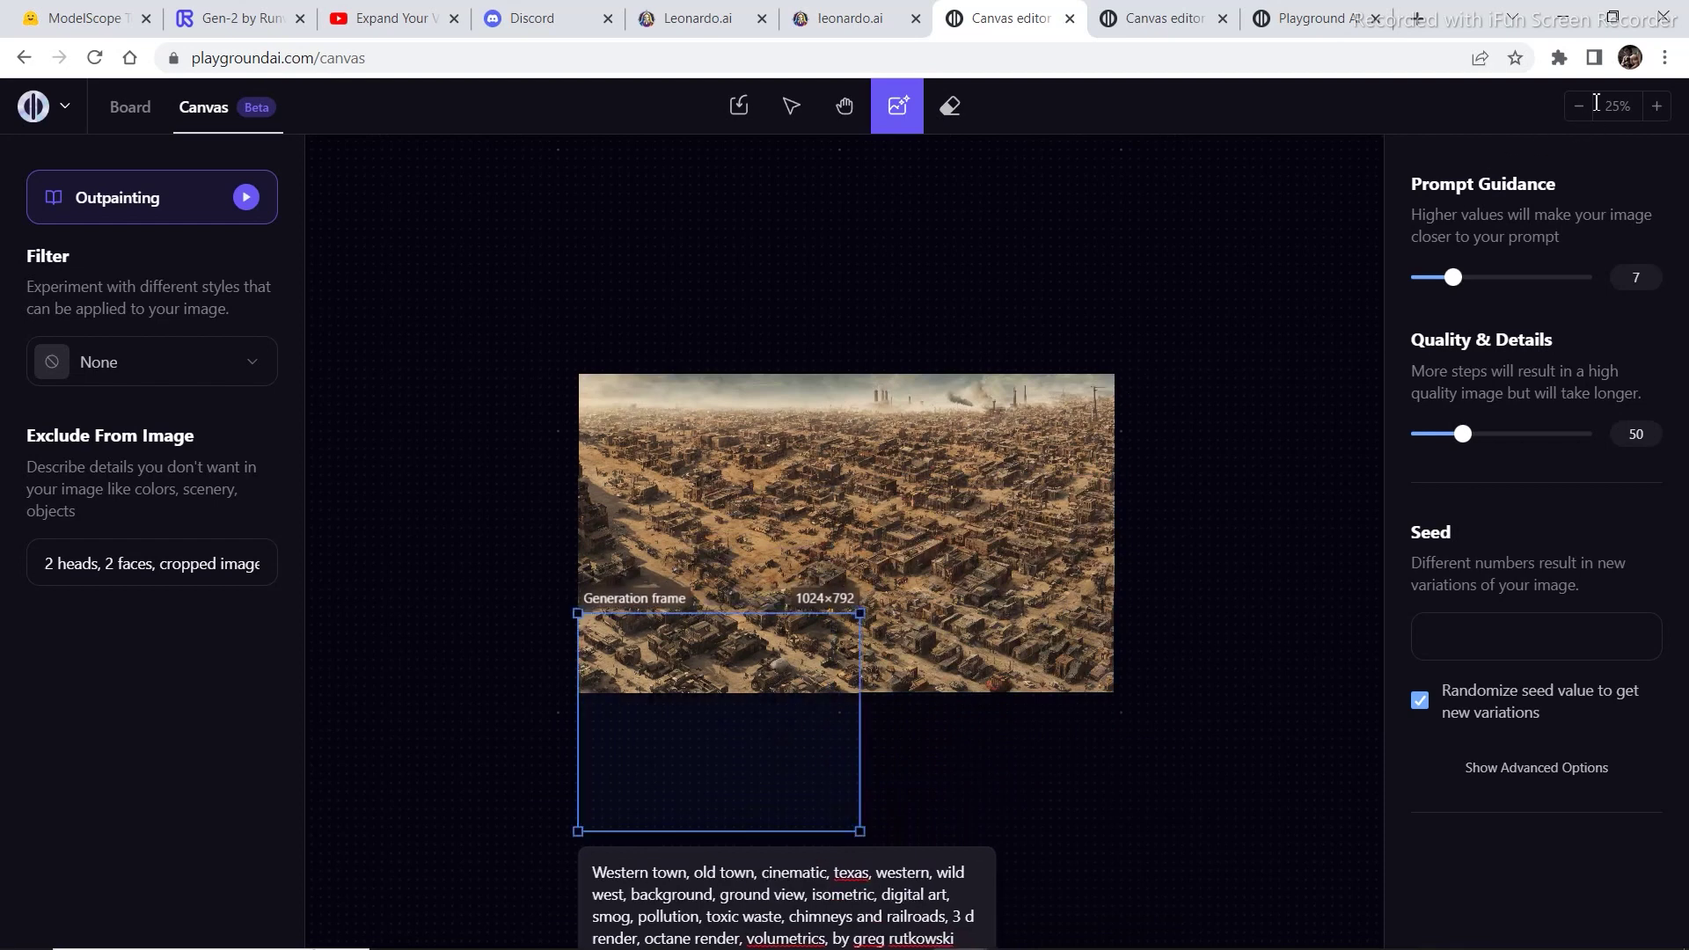
click(1581, 107)
click(1011, 849)
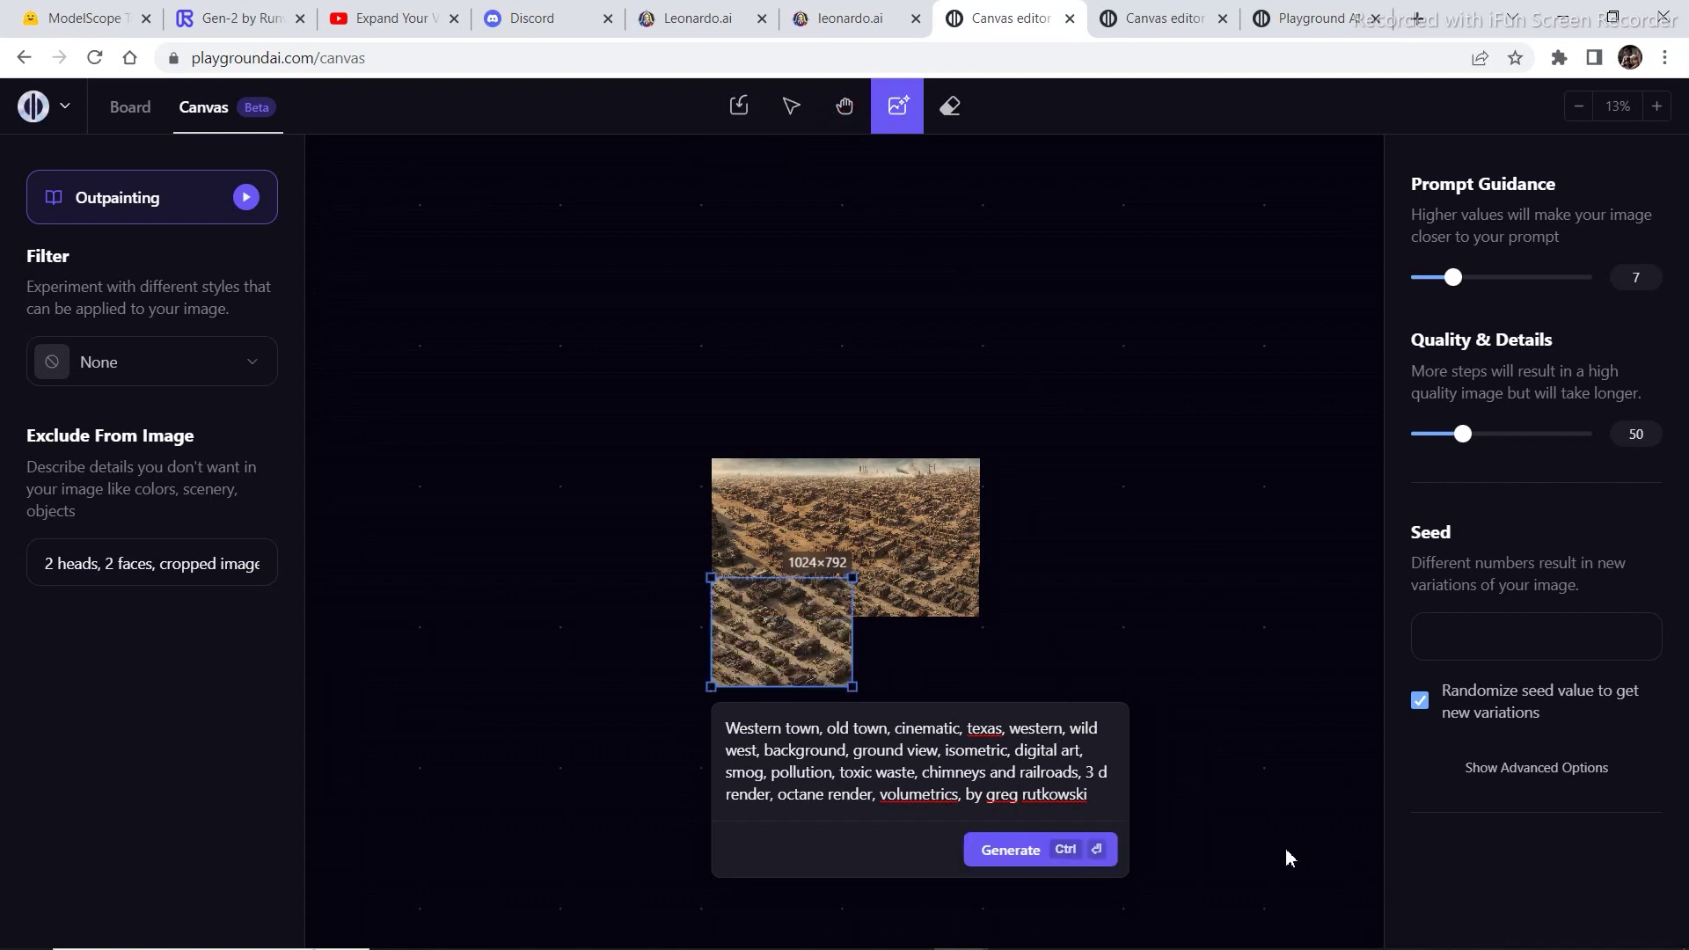
drag(801, 646, 927, 647)
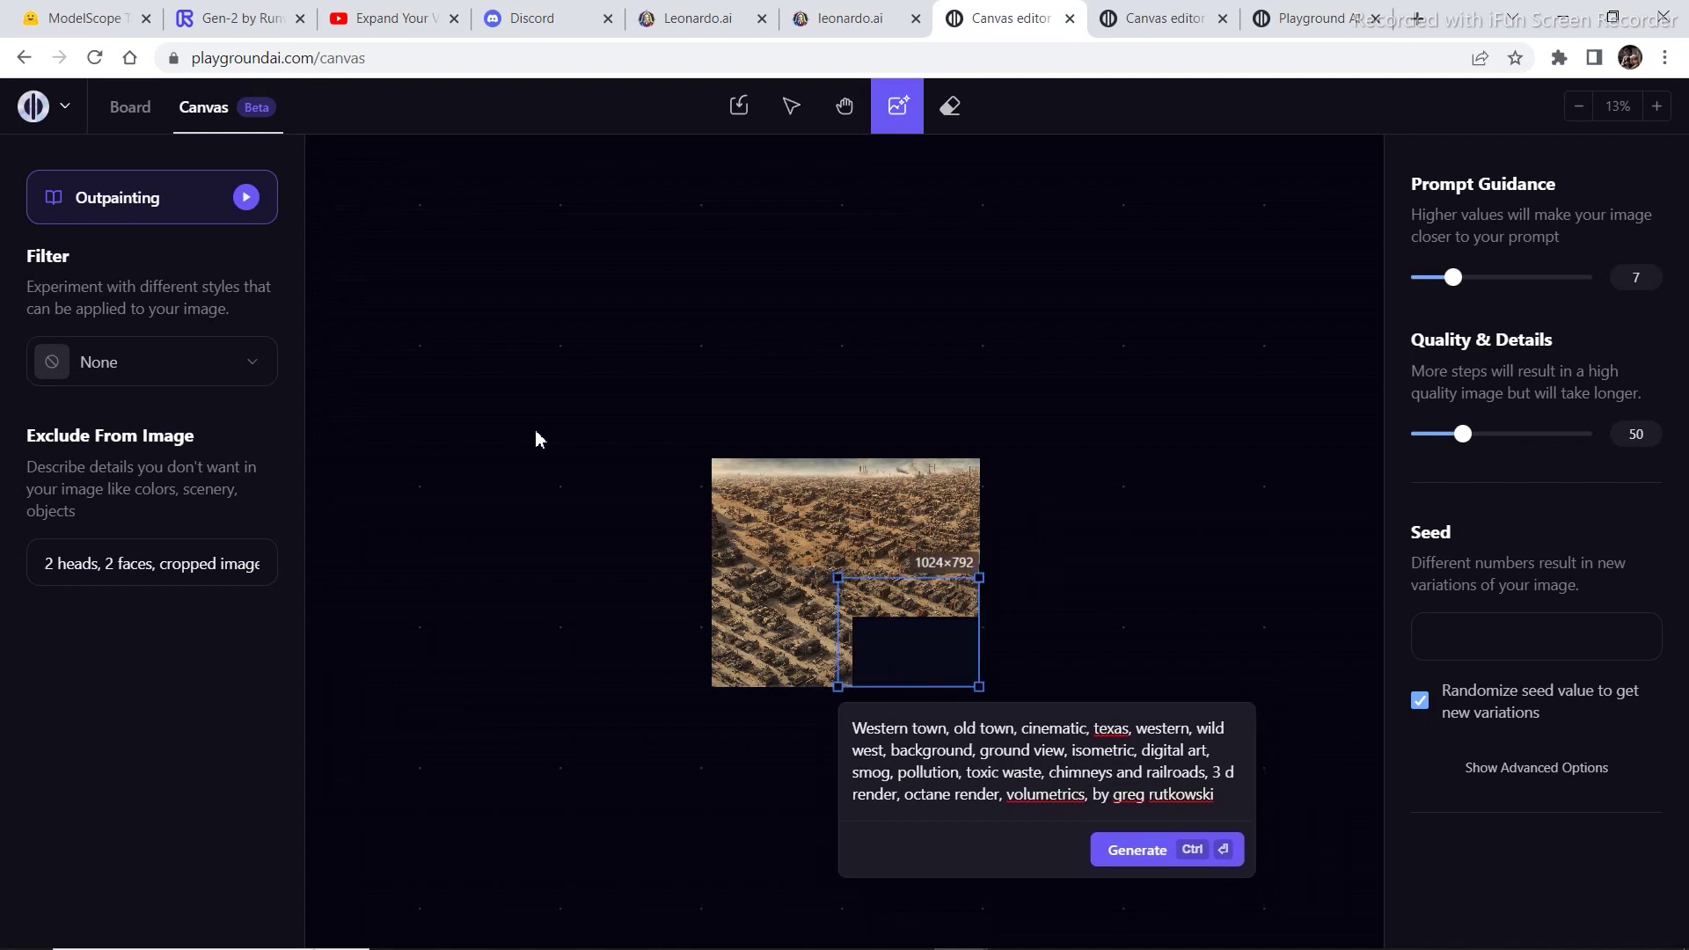
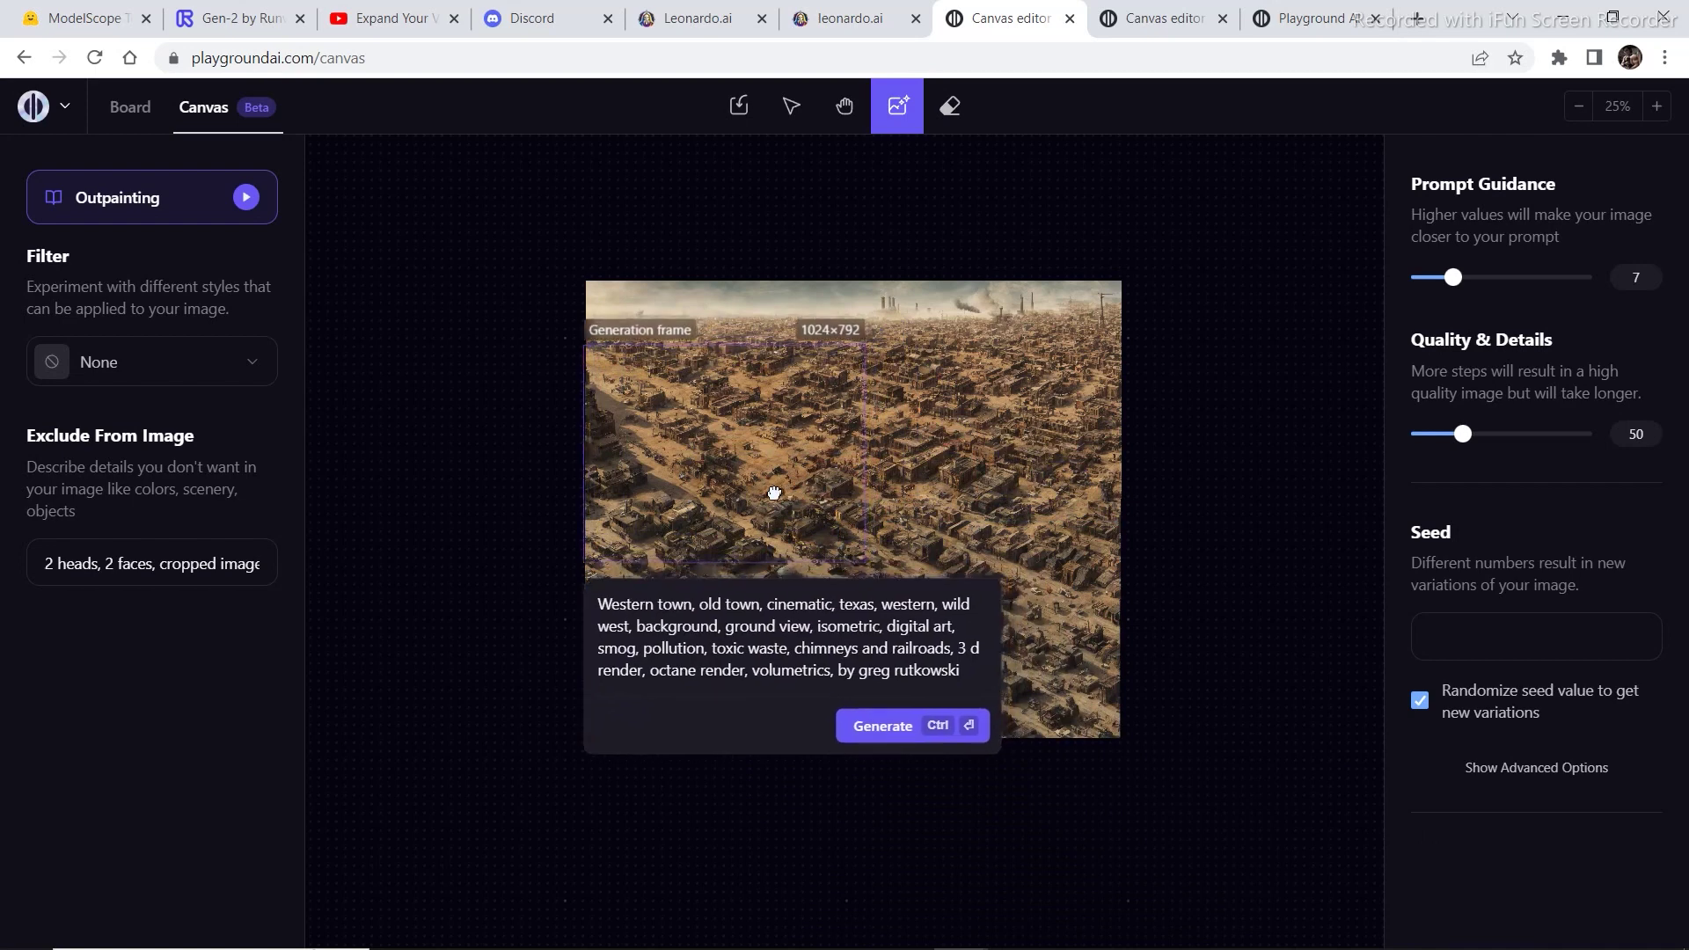
Erase a rounded patch of buildings in the town image's upper-left area using an eraser size of 154
click(950, 105)
drag(884, 169, 931, 167)
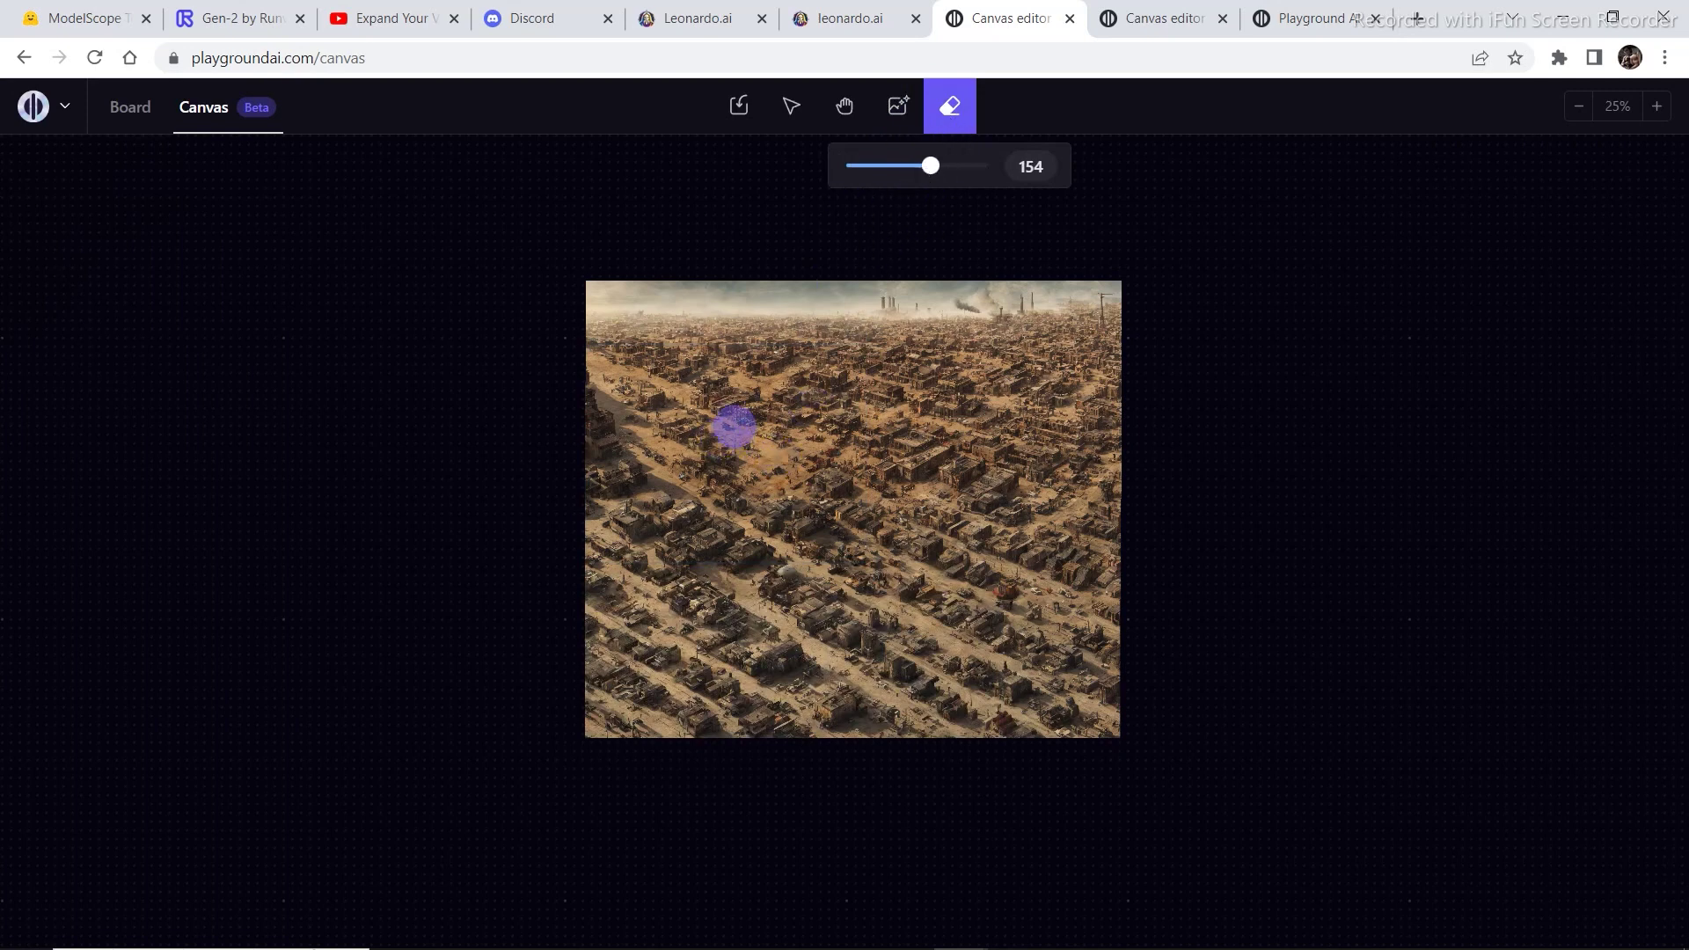
mouse_move(730, 392)
mouse_down()
mouse_move(700, 417)
mouse_move(753, 390)
mouse_move(686, 390)
mouse_move(766, 417)
mouse_move(731, 373)
mouse_move(691, 440)
mouse_move(774, 397)
mouse_move(685, 375)
mouse_move(709, 449)
mouse_move(778, 406)
mouse_move(712, 384)
mouse_up()
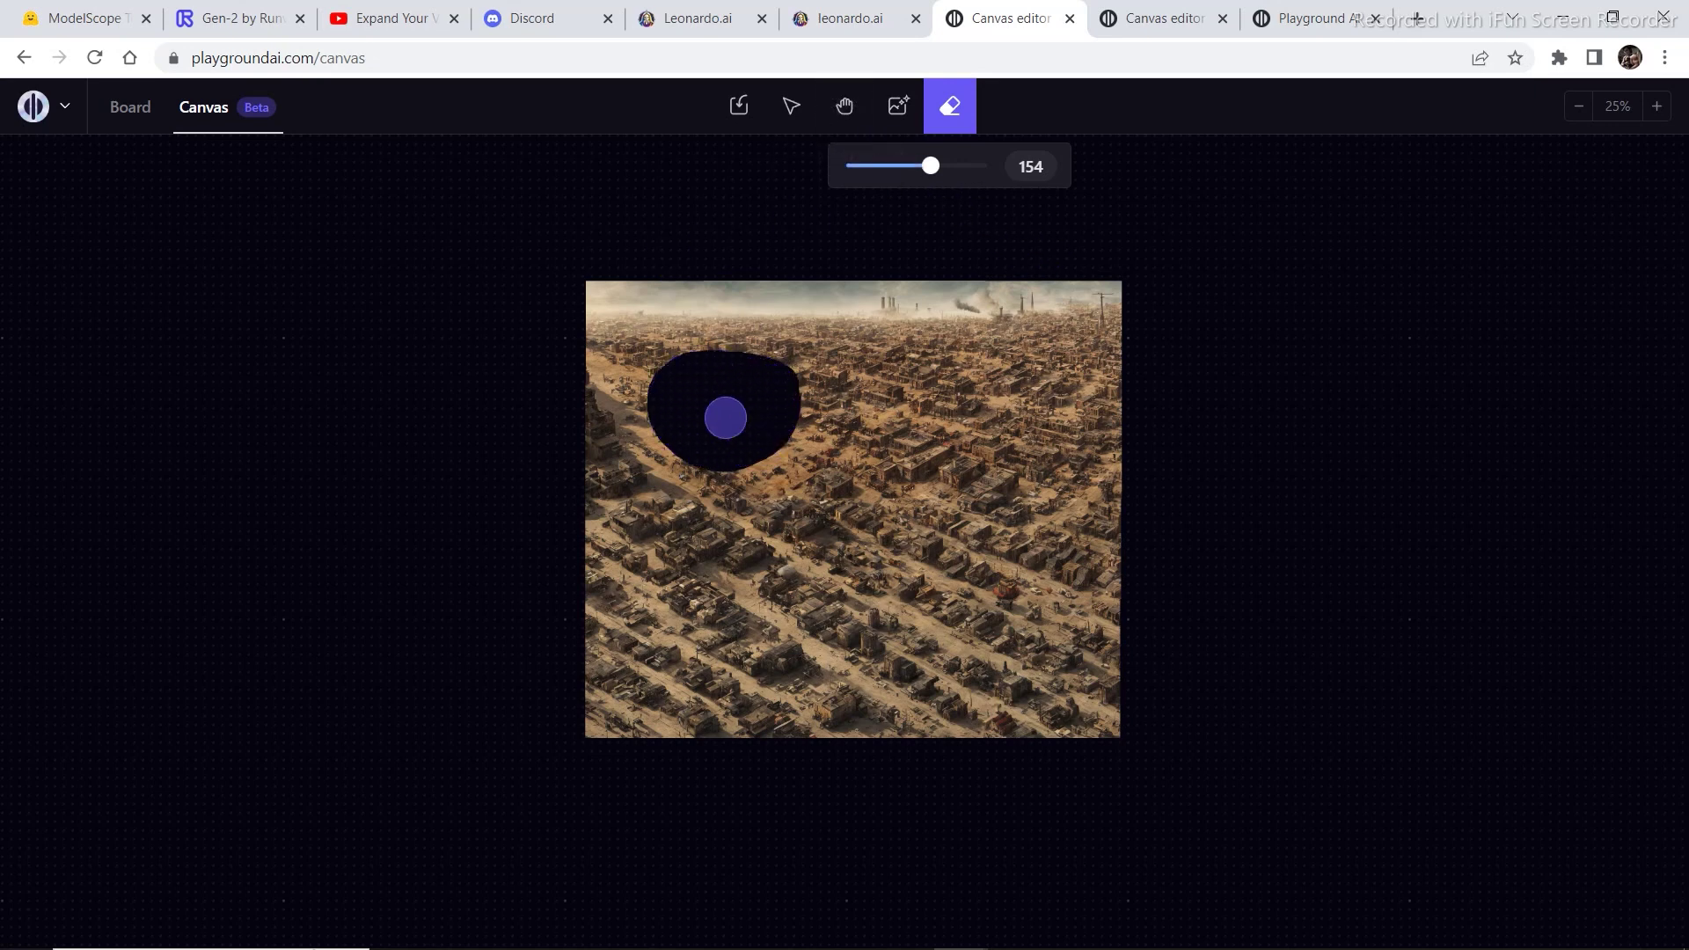
Frame the erased patch, add "a massive castle in a" to the start of the prompt, and generate the fill
click(901, 130)
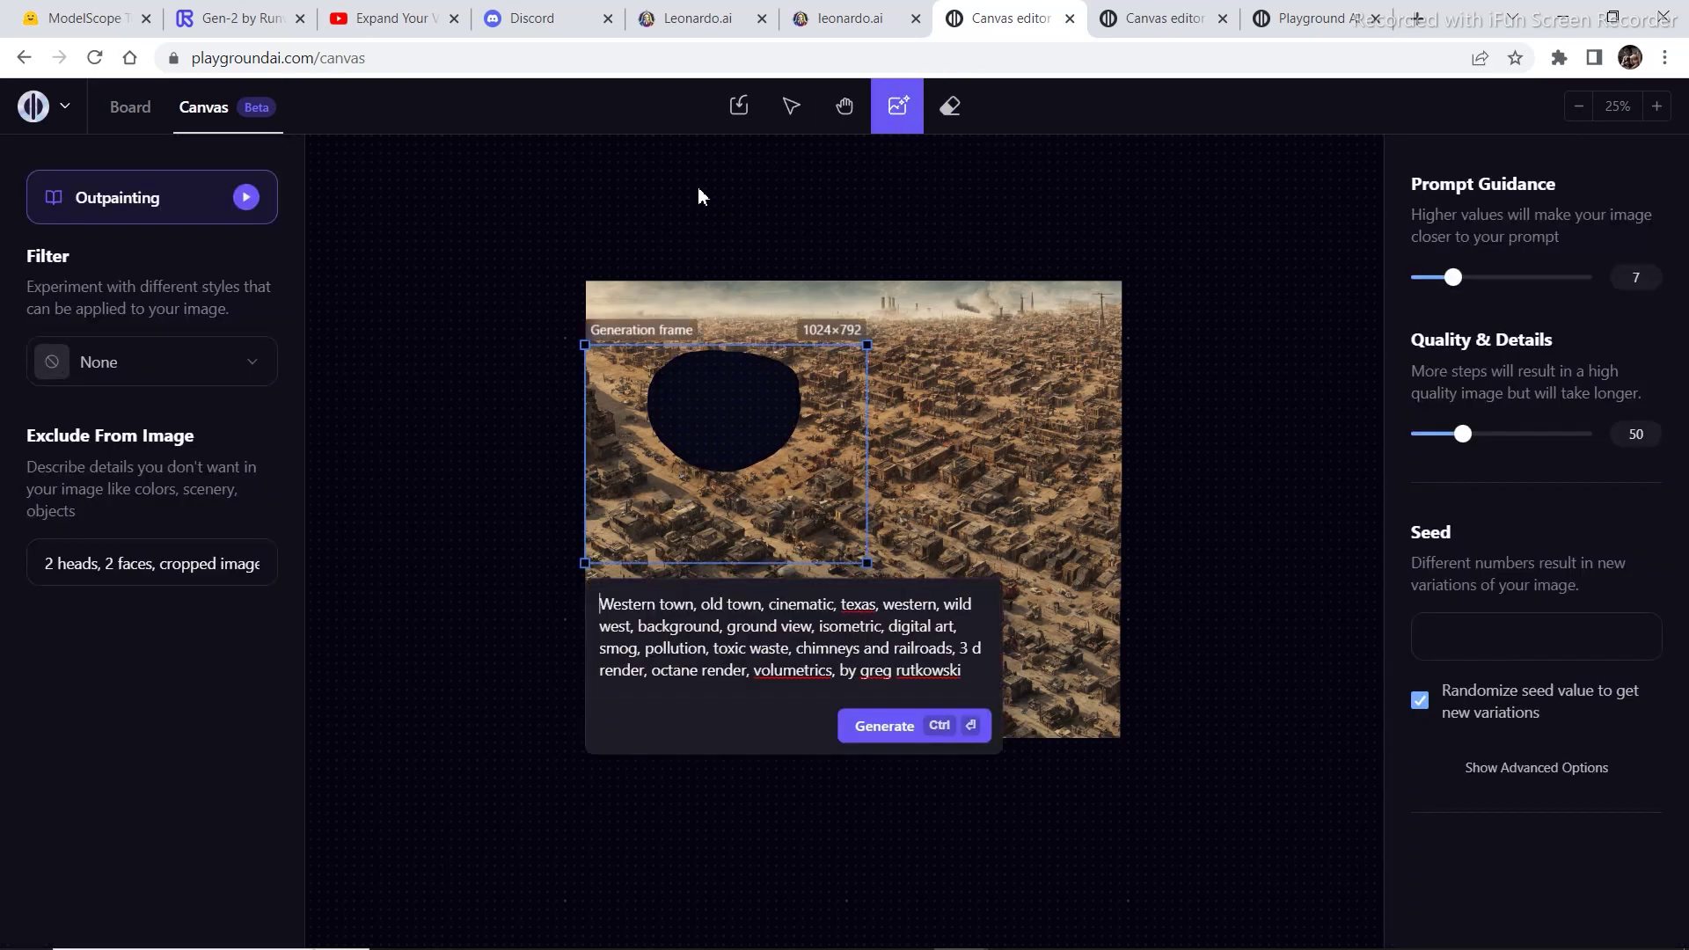
click(835, 463)
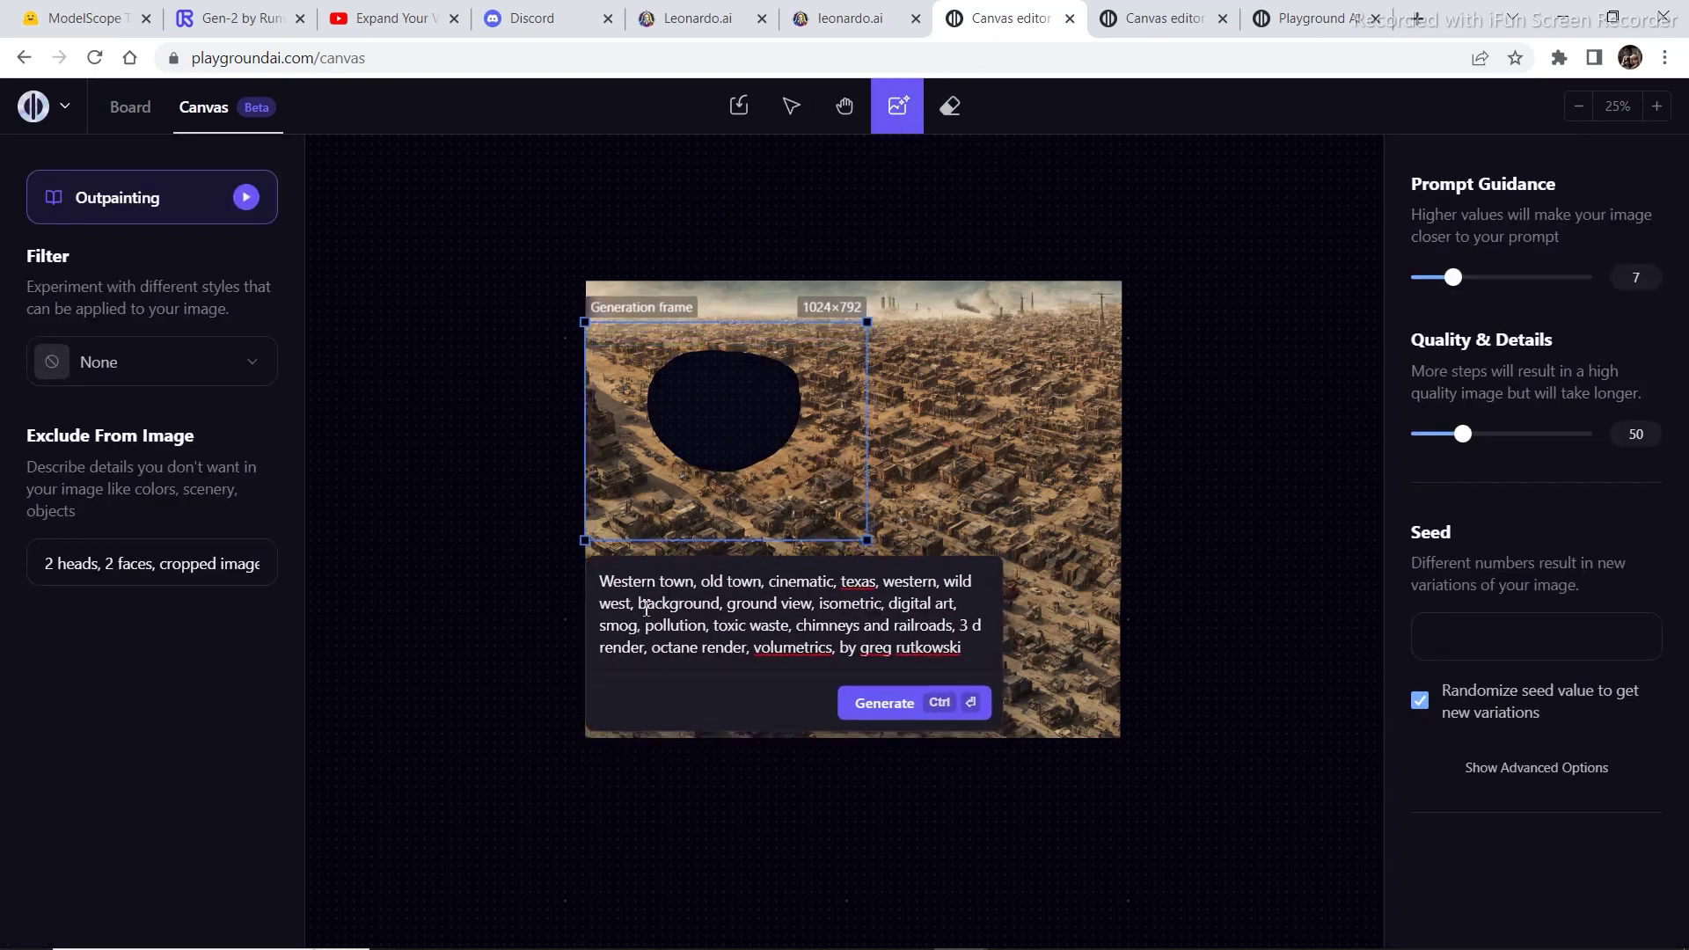
click(601, 580)
text(a massive castle )
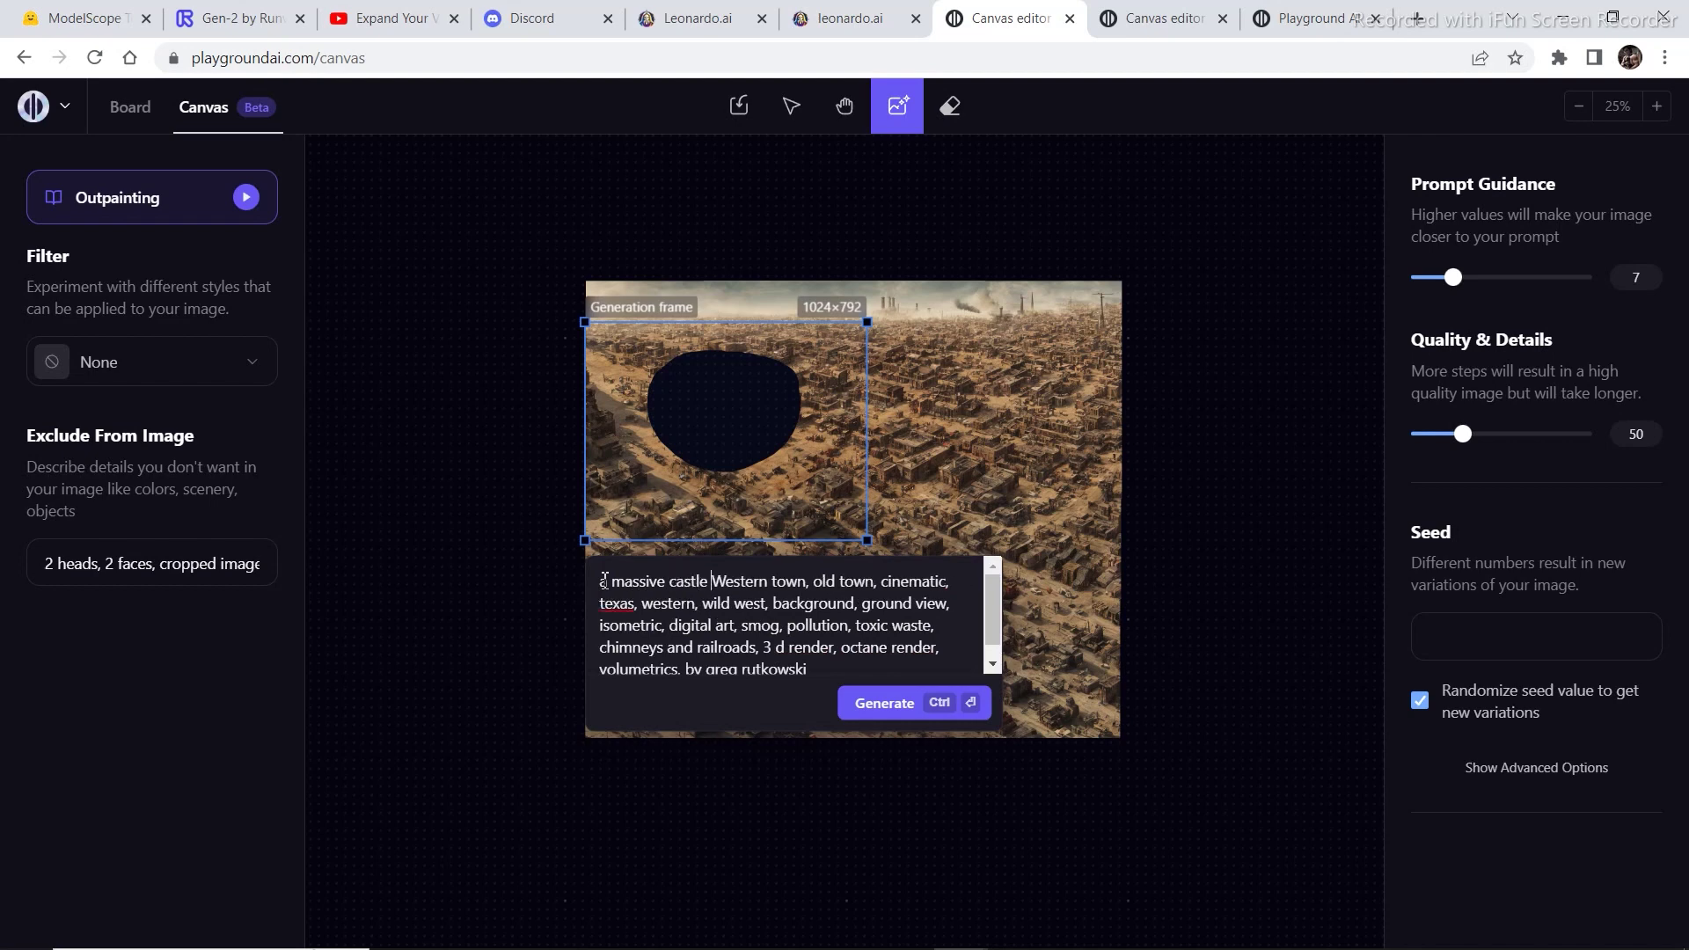
text(in )
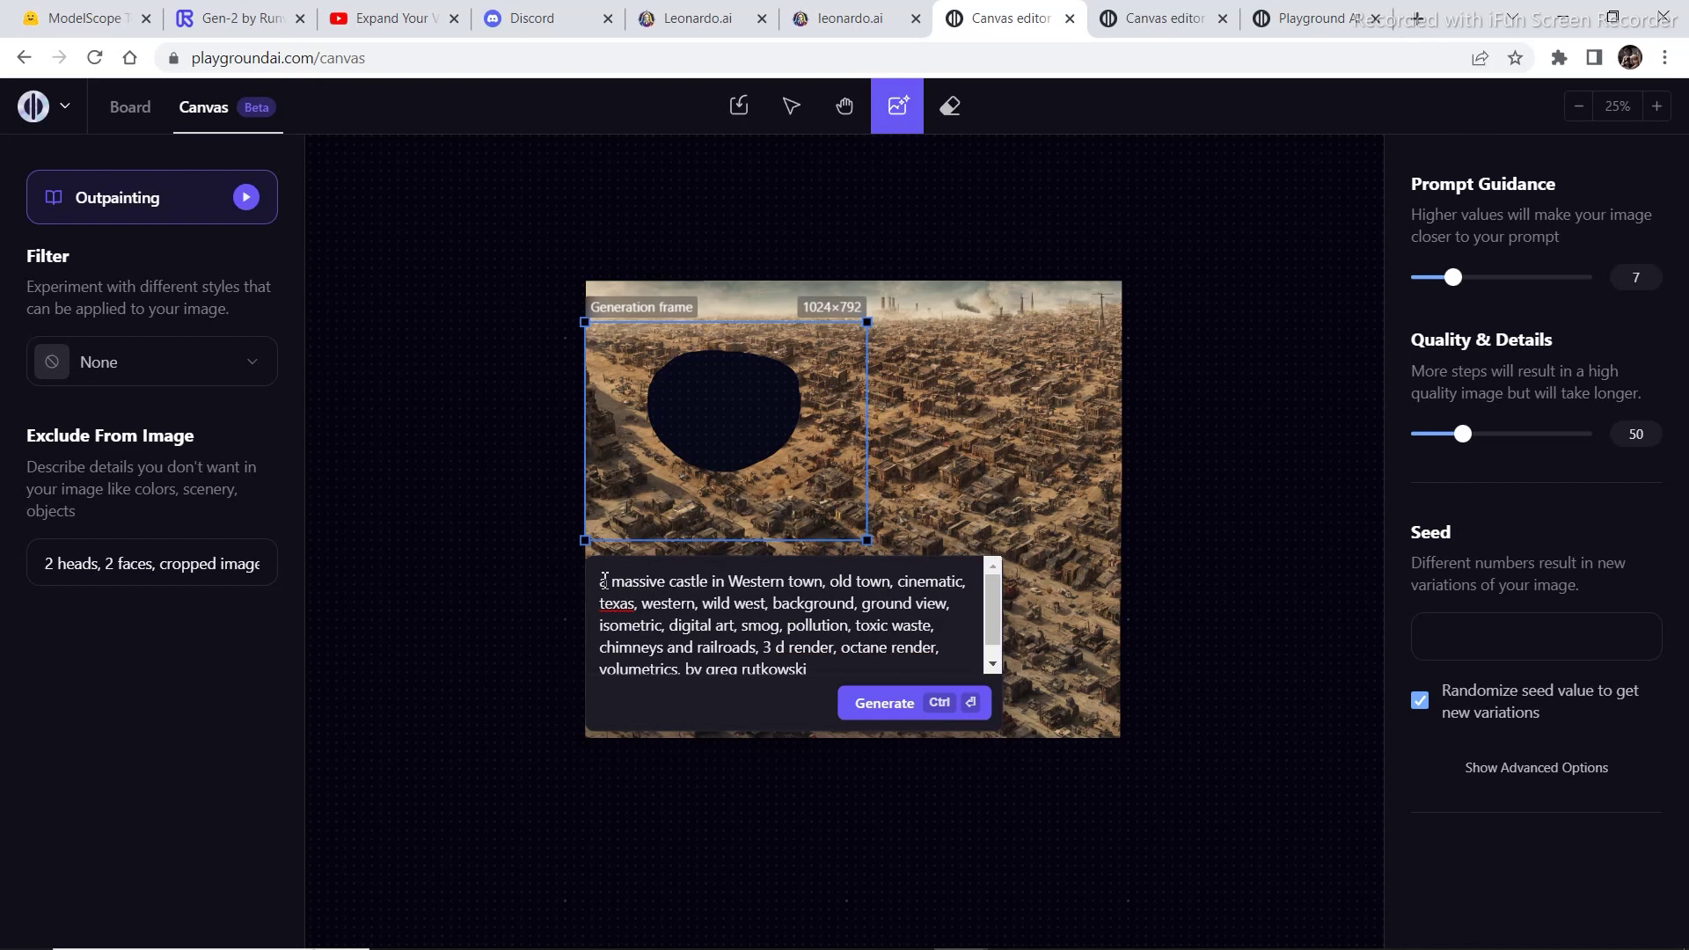
text(a)
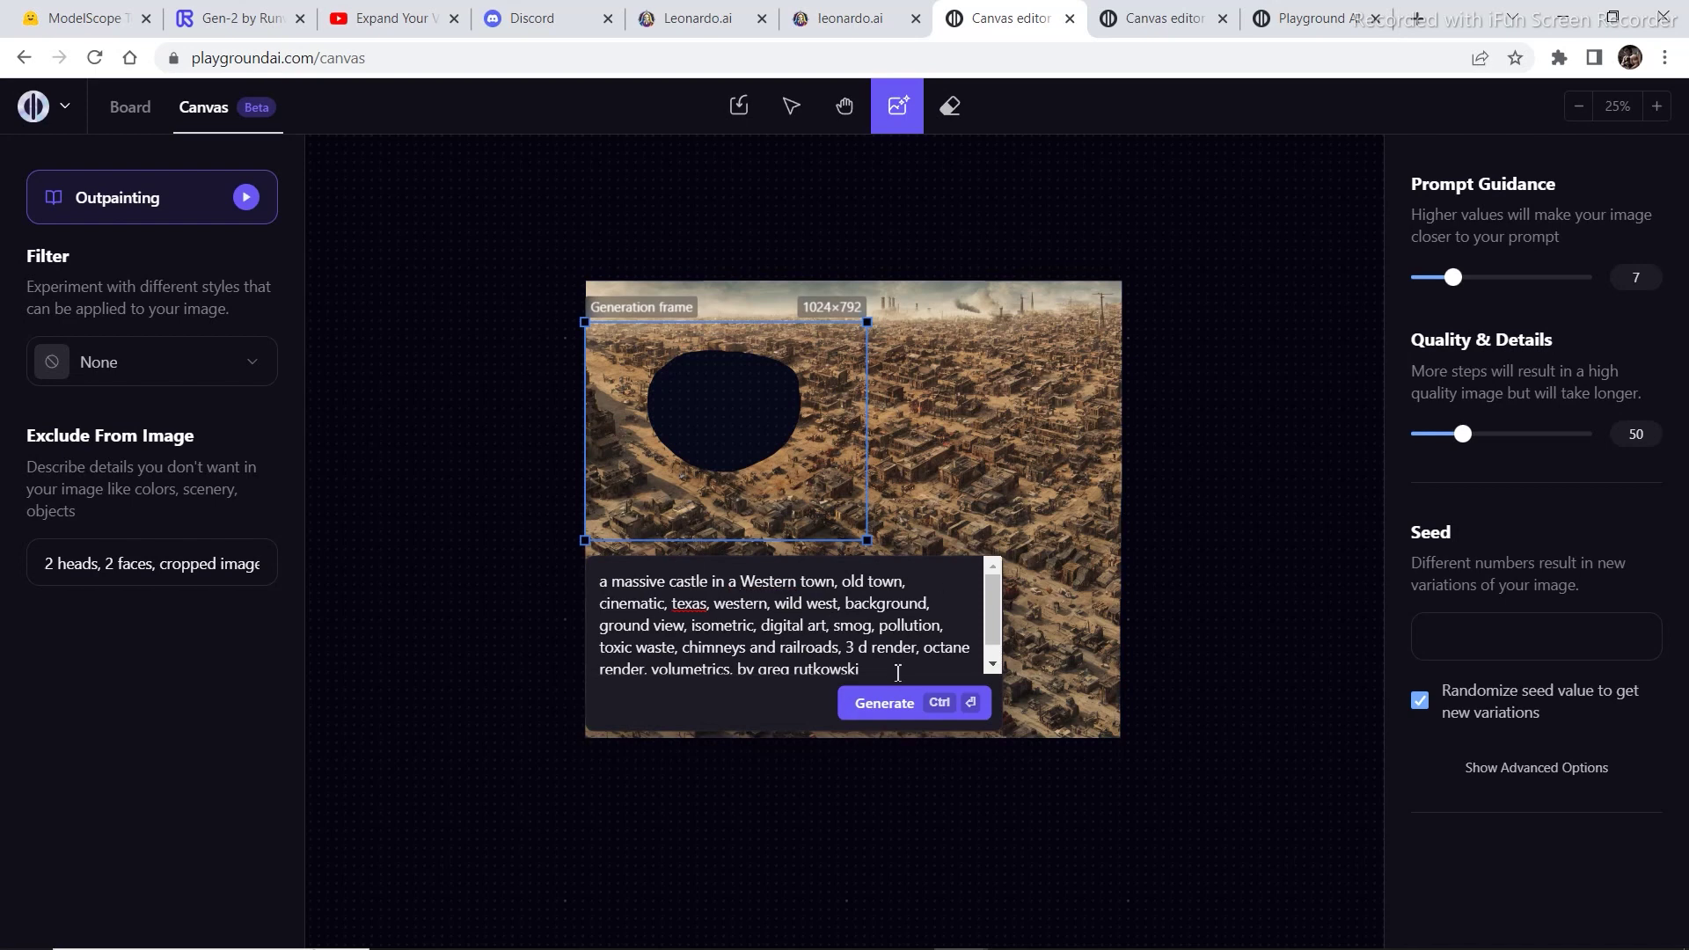
click(916, 714)
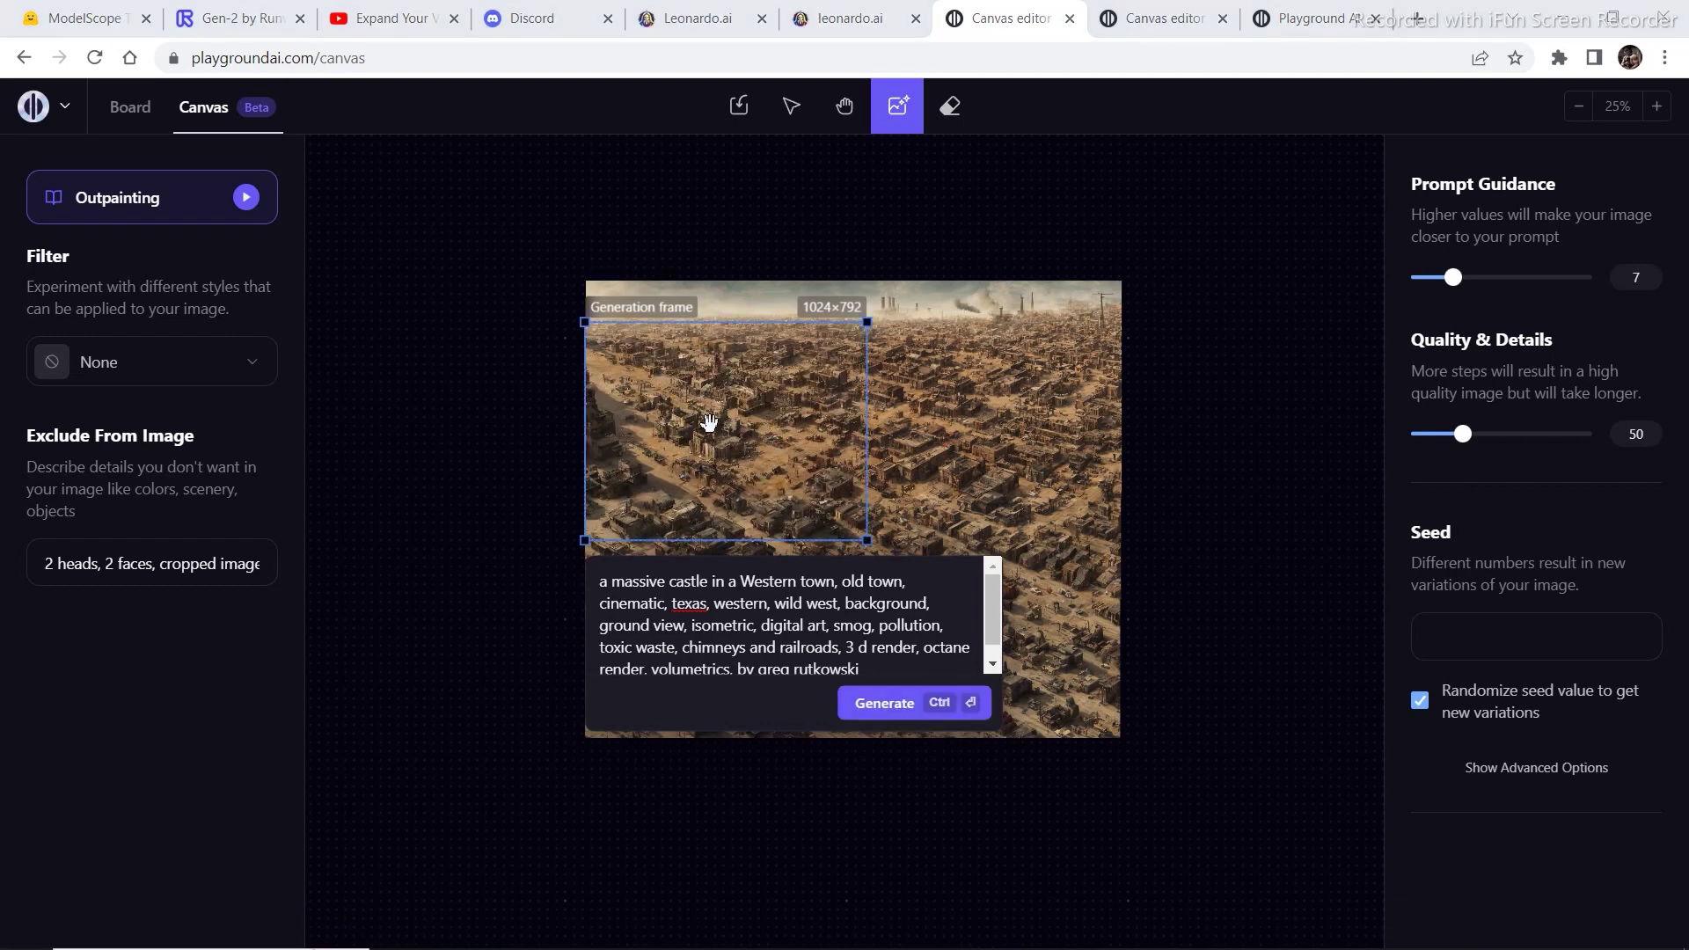
Shorten the prompt to "a massive castle in a Western town, old town castle cinematic, texas, western, , ground view, isometric, greg rutkowski" and generate again
click(1657, 106)
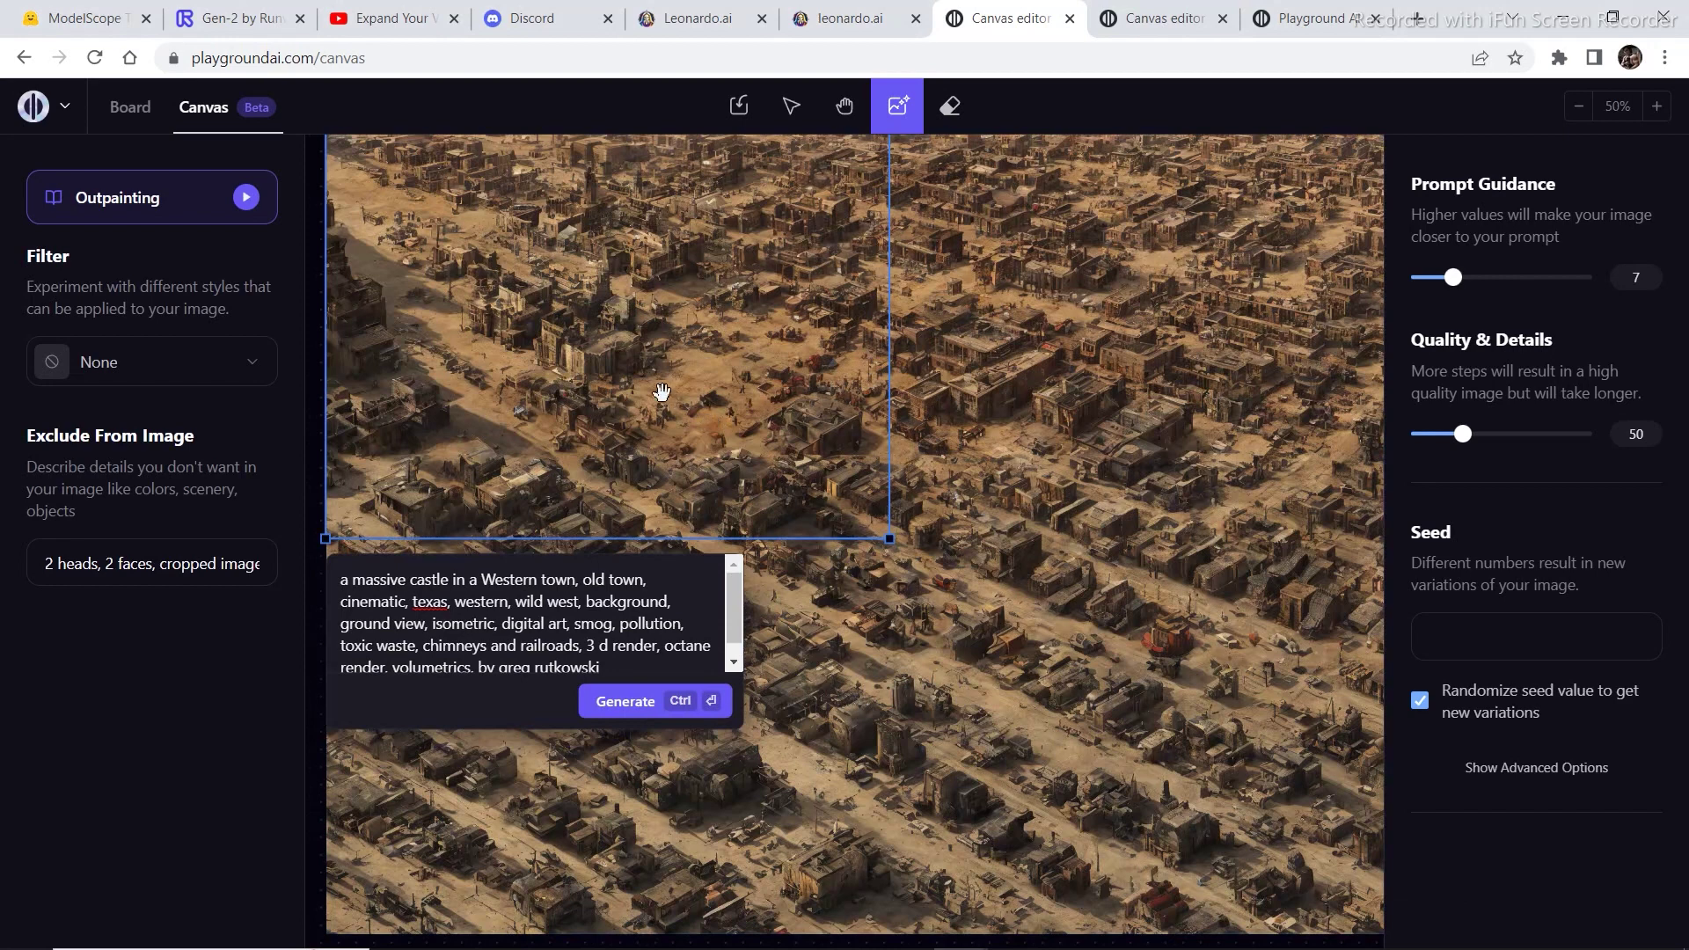
drag(856, 648, 942, 716)
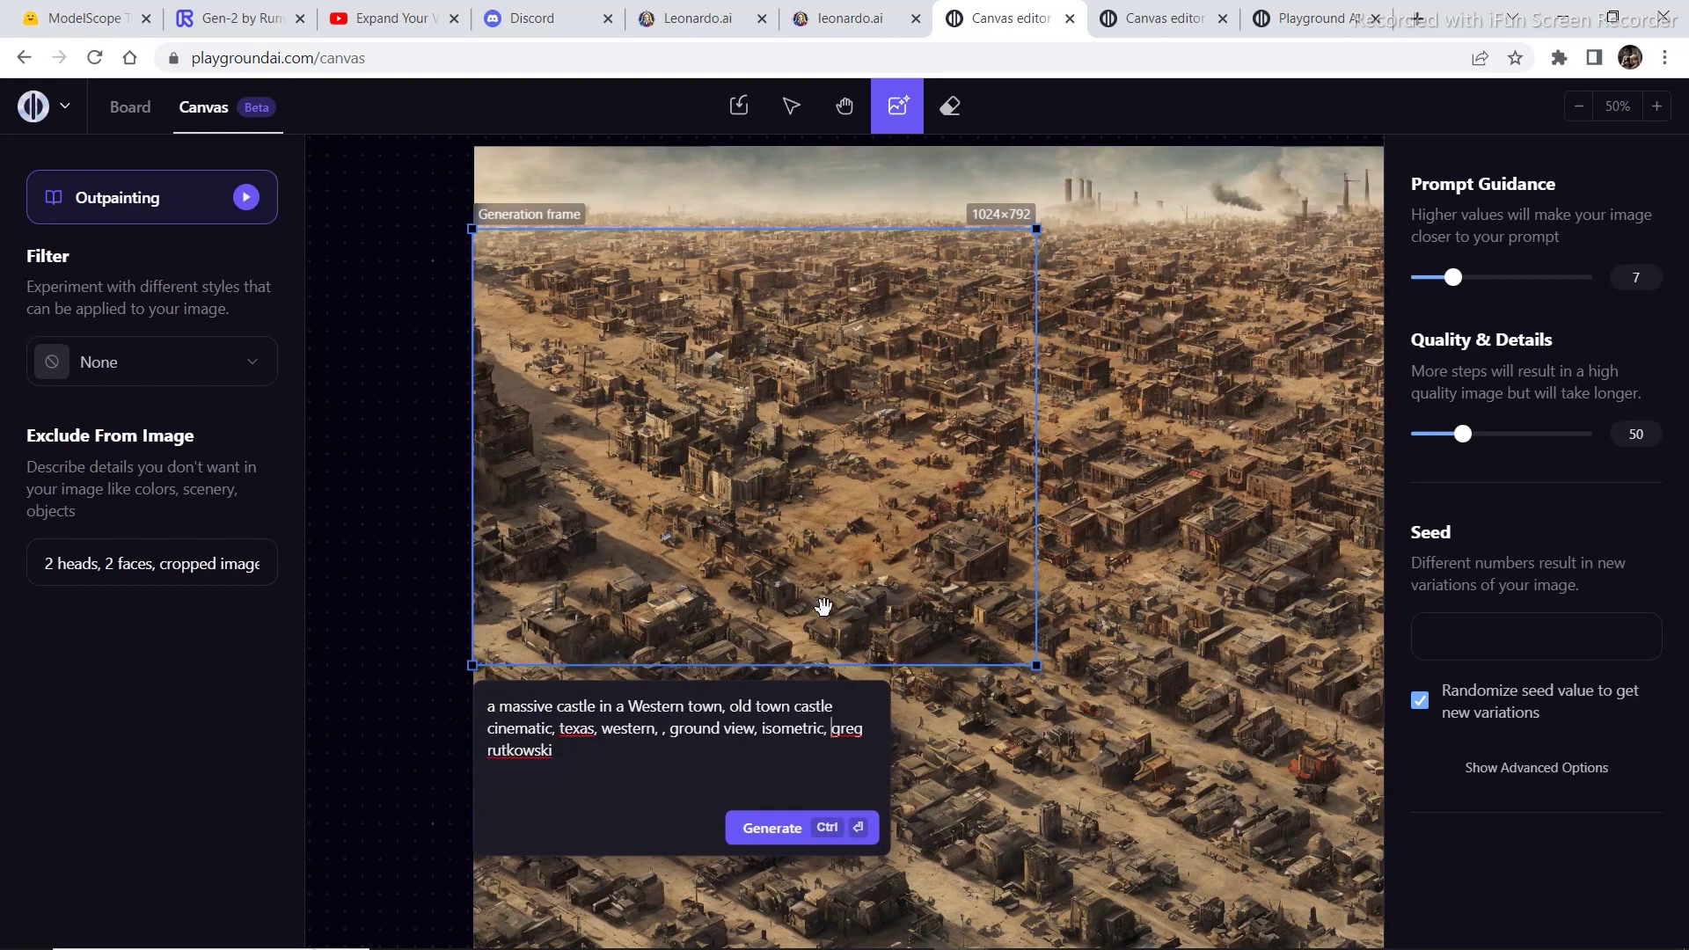
click(804, 836)
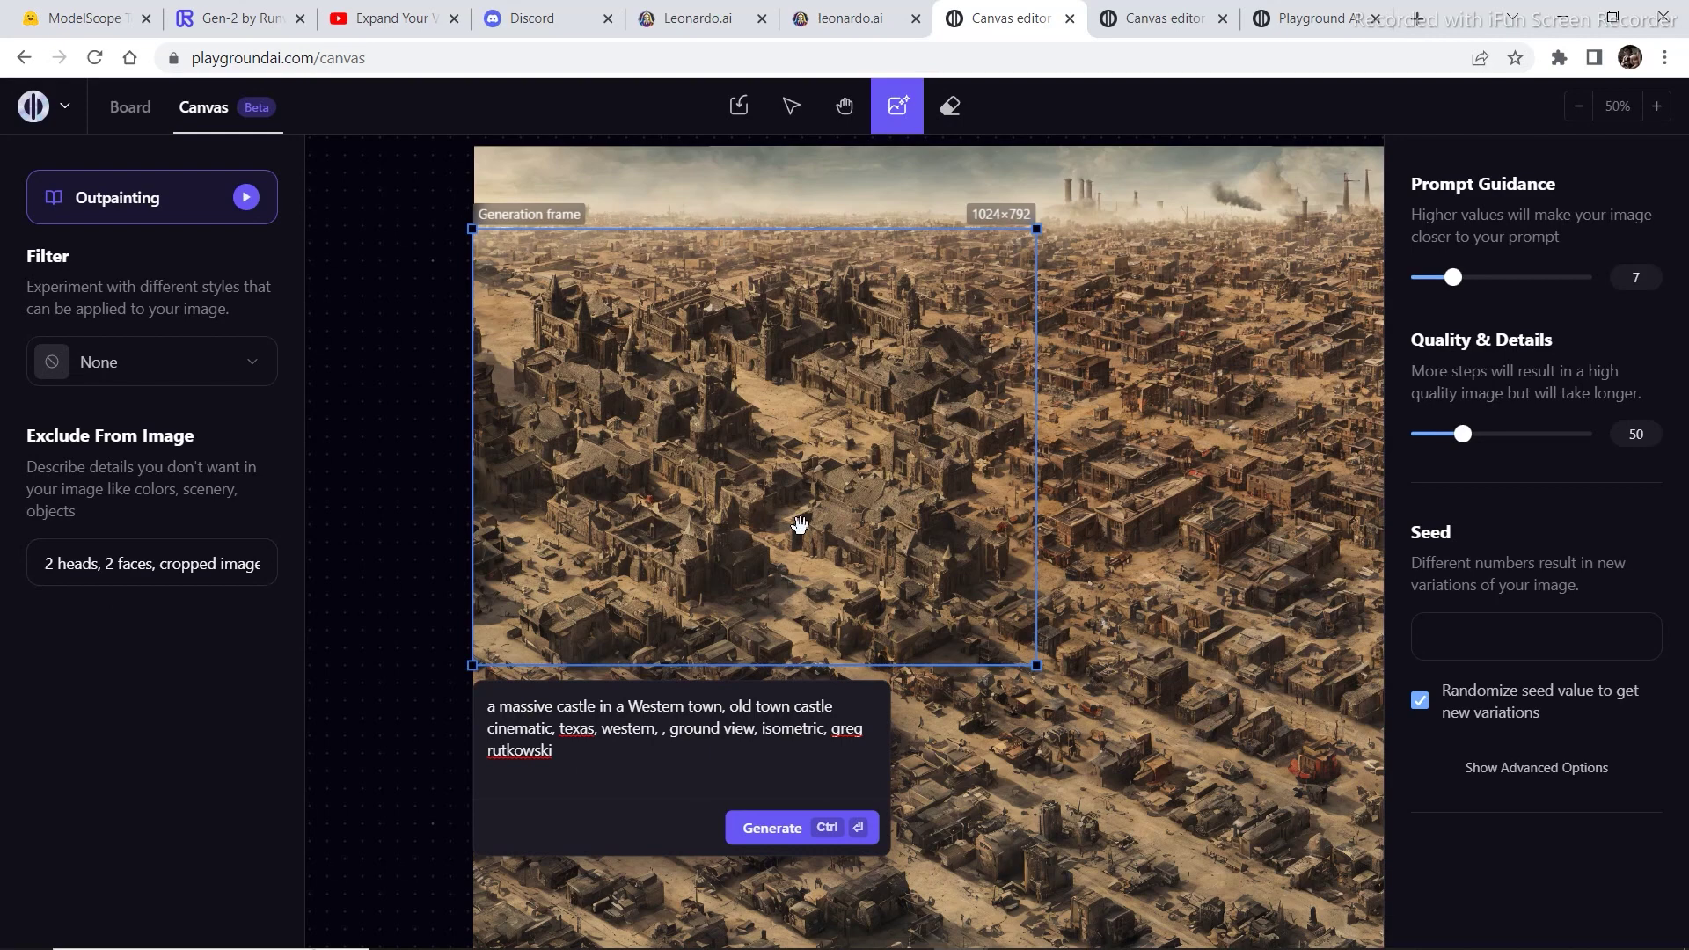
scroll(1192, 528, down, 2)
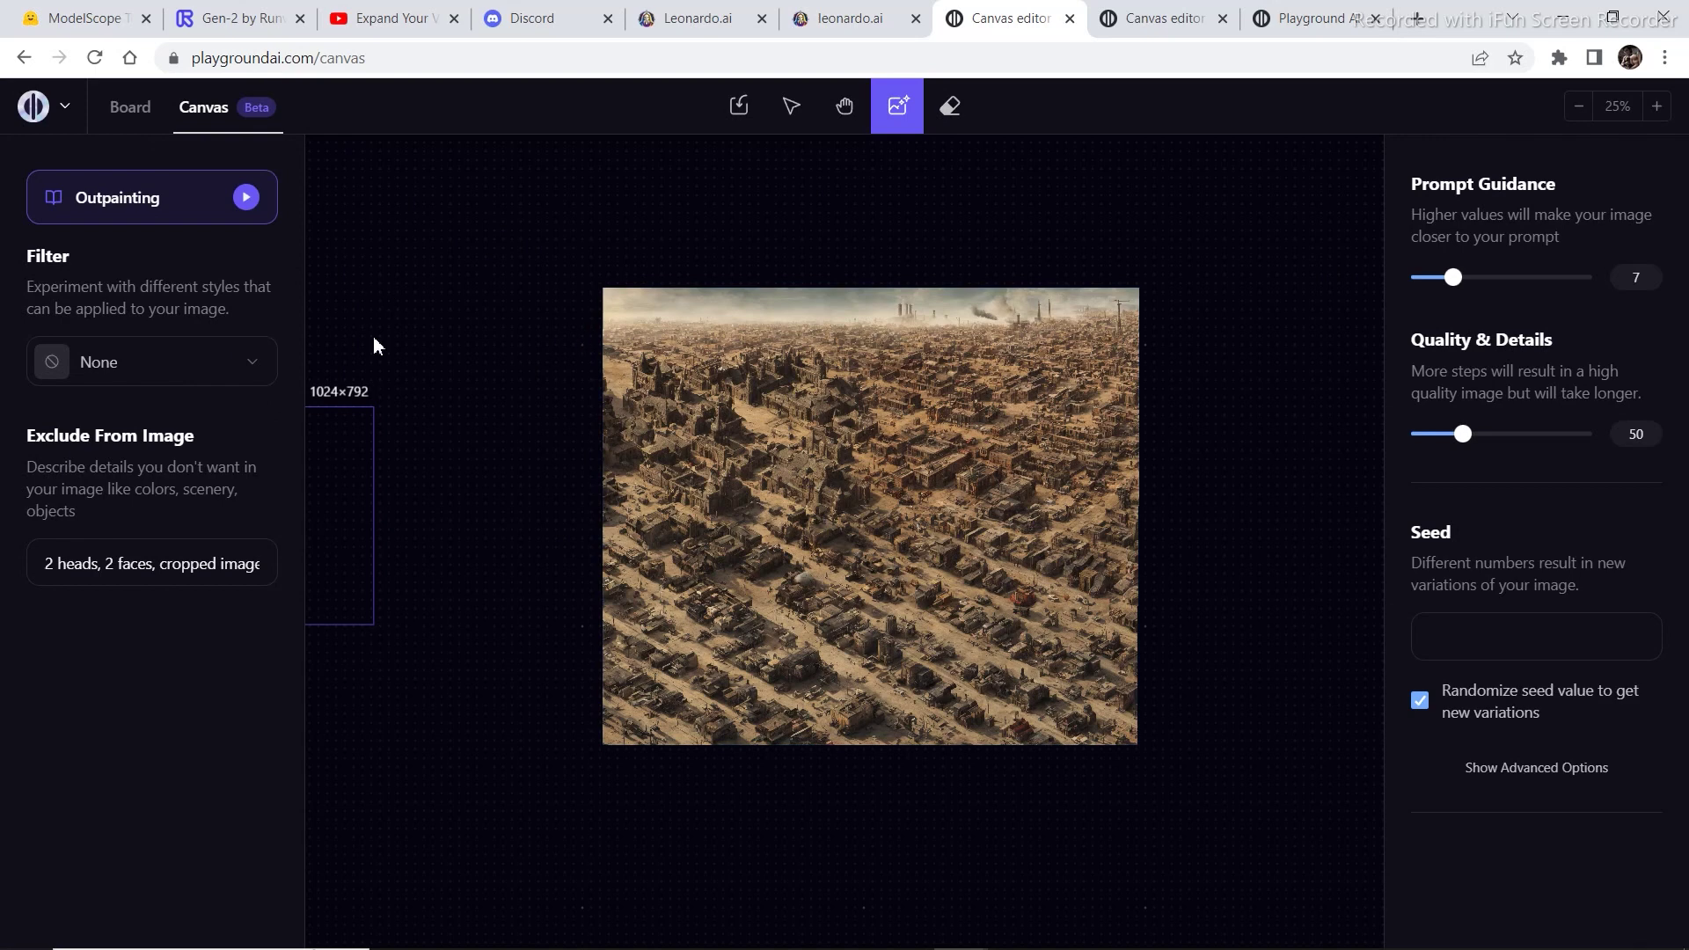
click(40, 105)
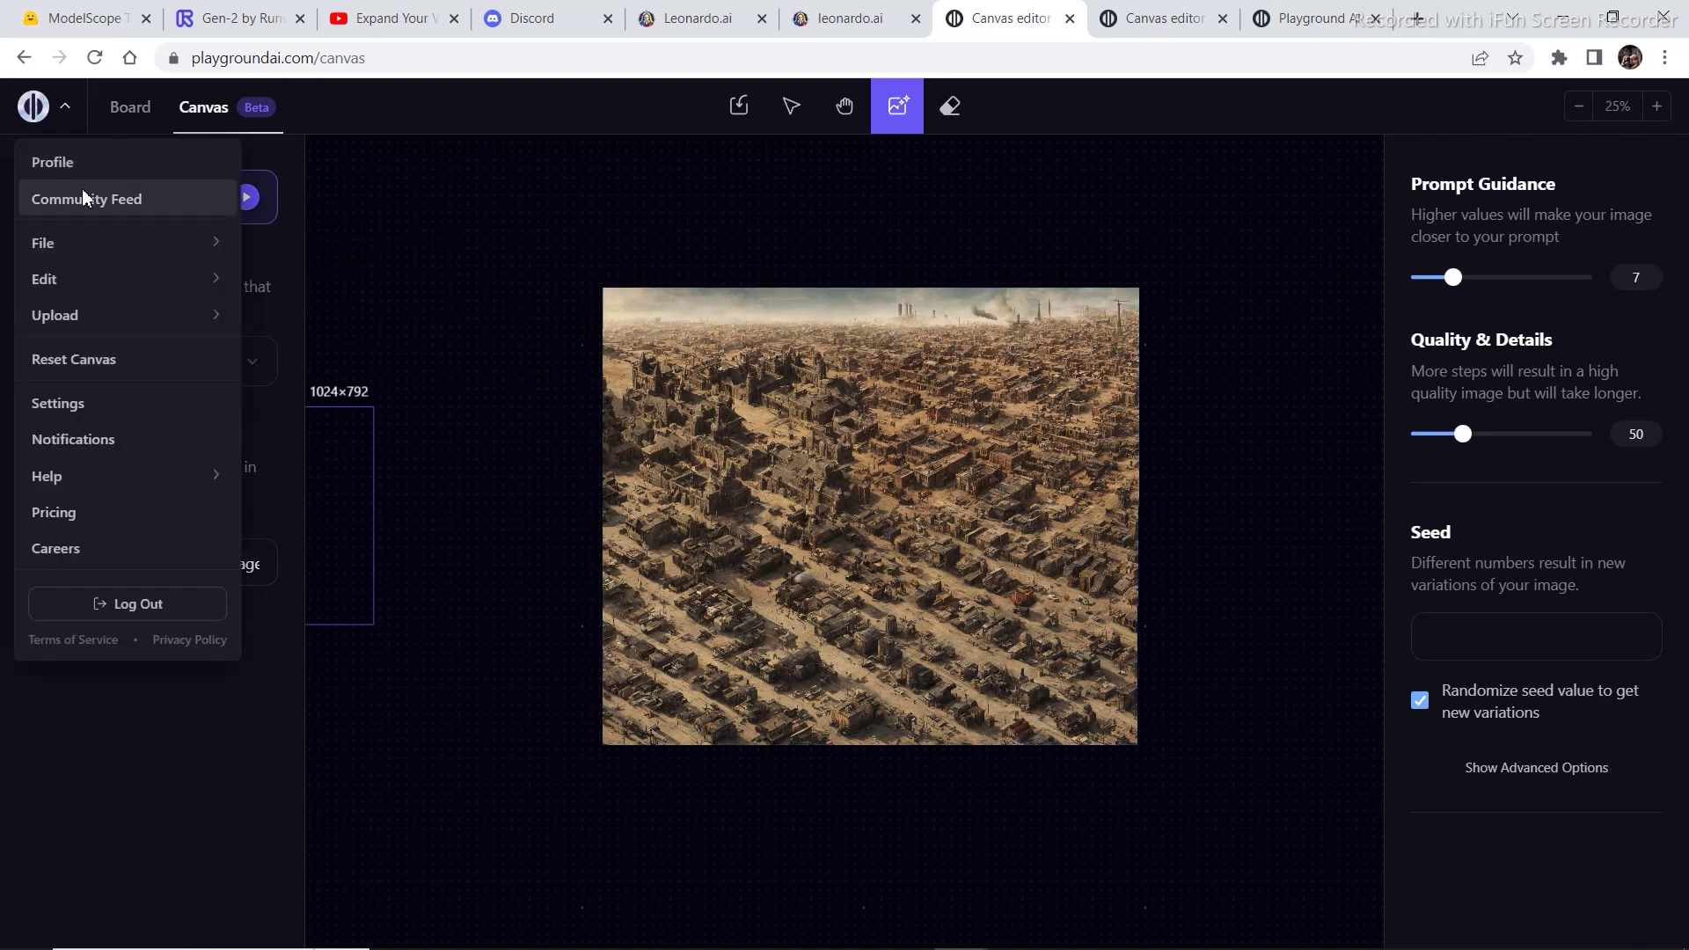
mouse_move(103, 250)
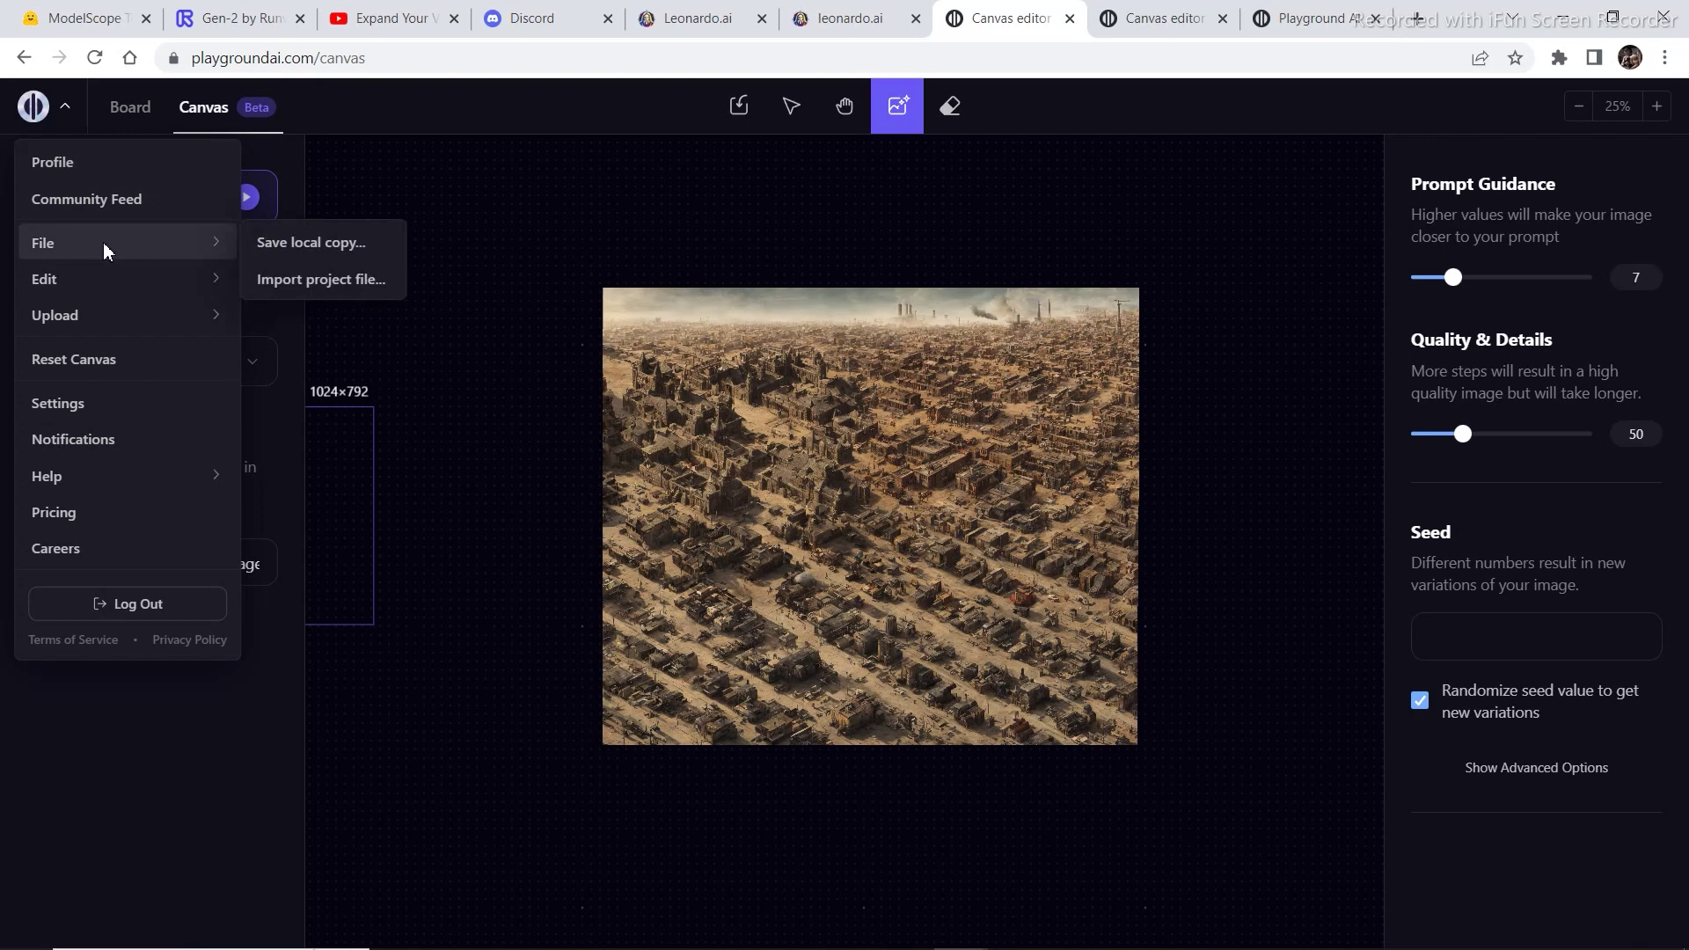
click(322, 282)
drag(959, 256, 962, 405)
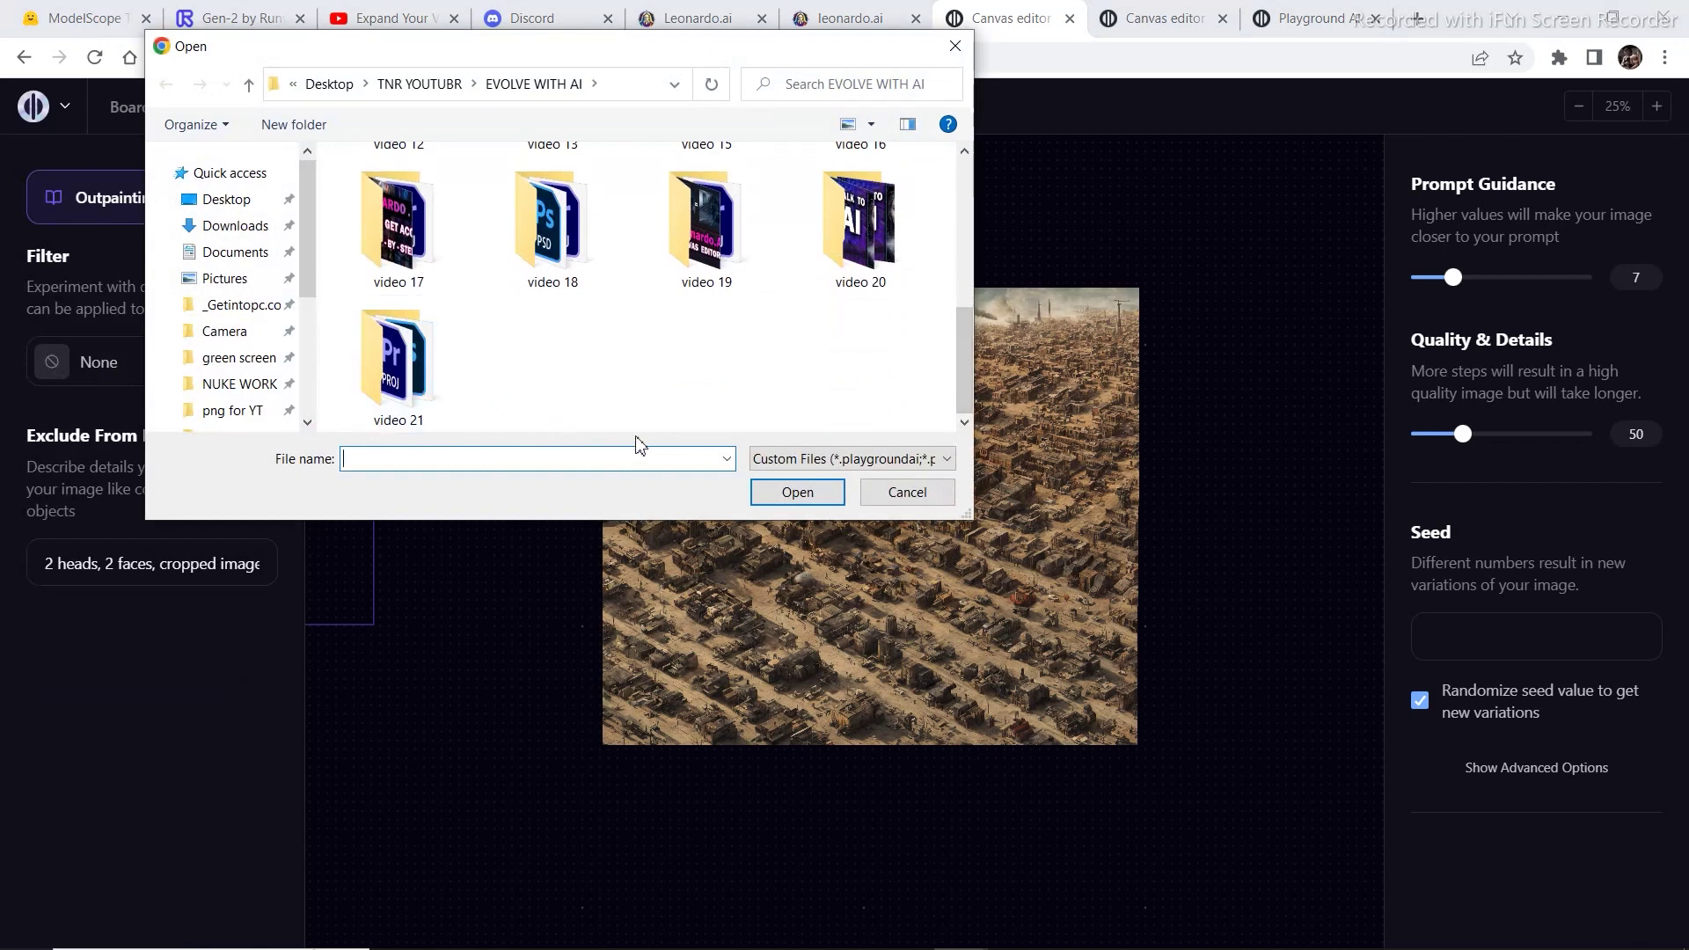
double_click(399, 361)
click(966, 51)
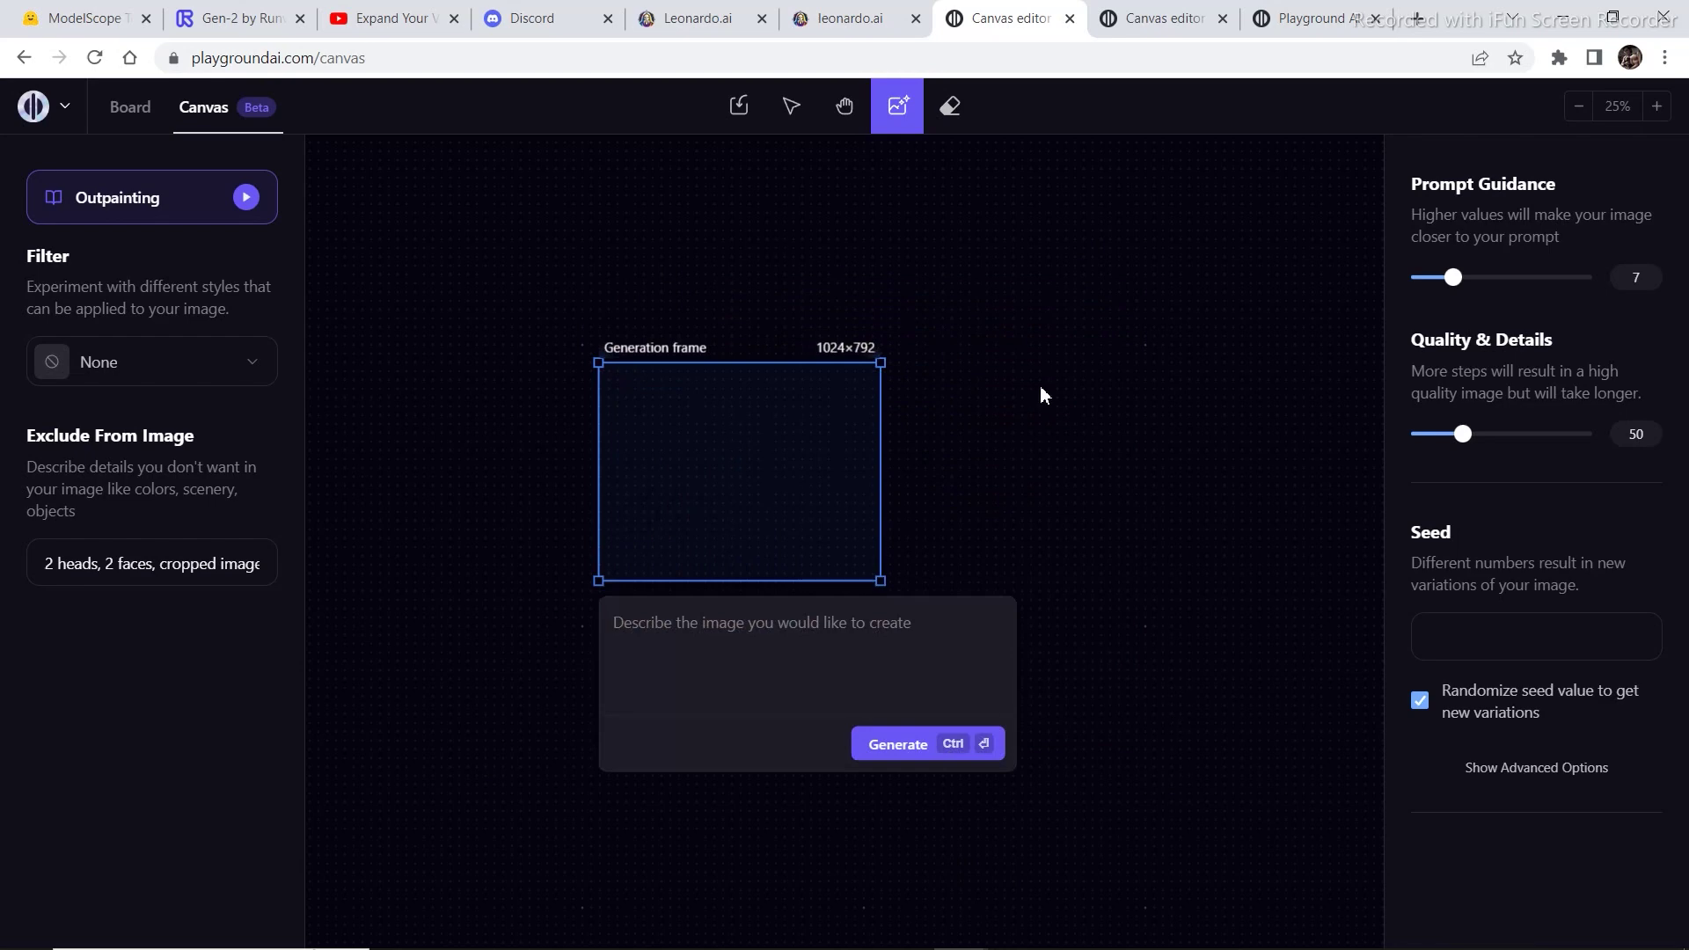
Import the orange-robed man's portrait, 1bd2e9dc-c943-4906-97ff-ffad10bb054b.jpg, from the computer onto the empty canvas
click(743, 121)
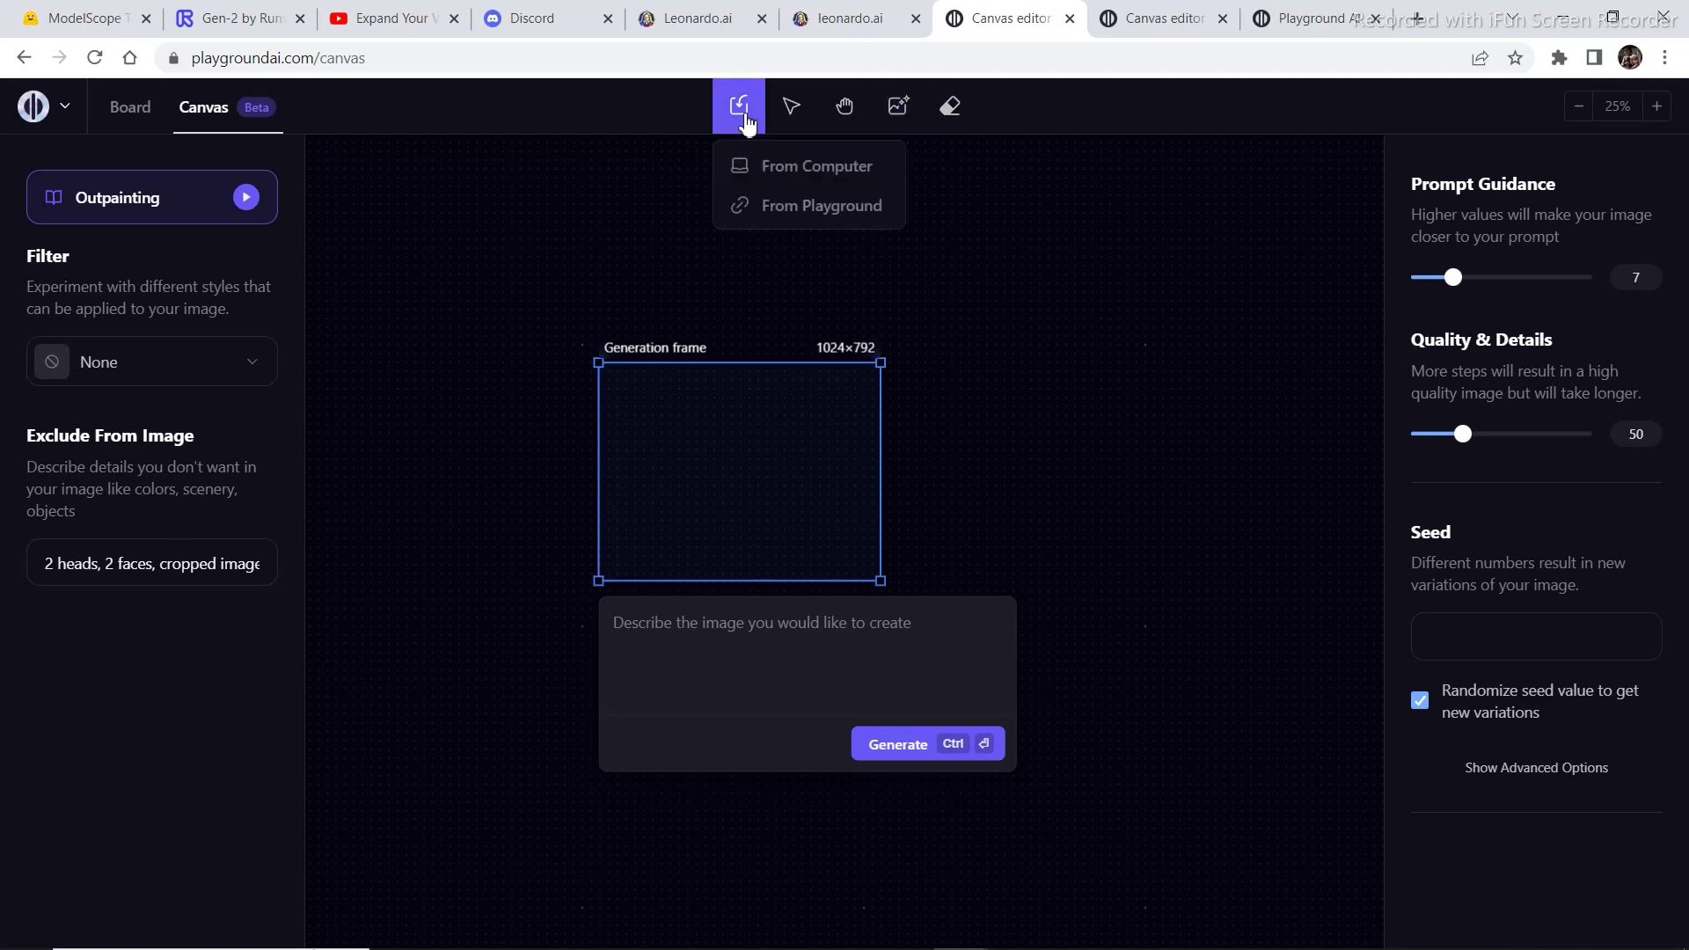
click(816, 167)
drag(967, 185, 965, 230)
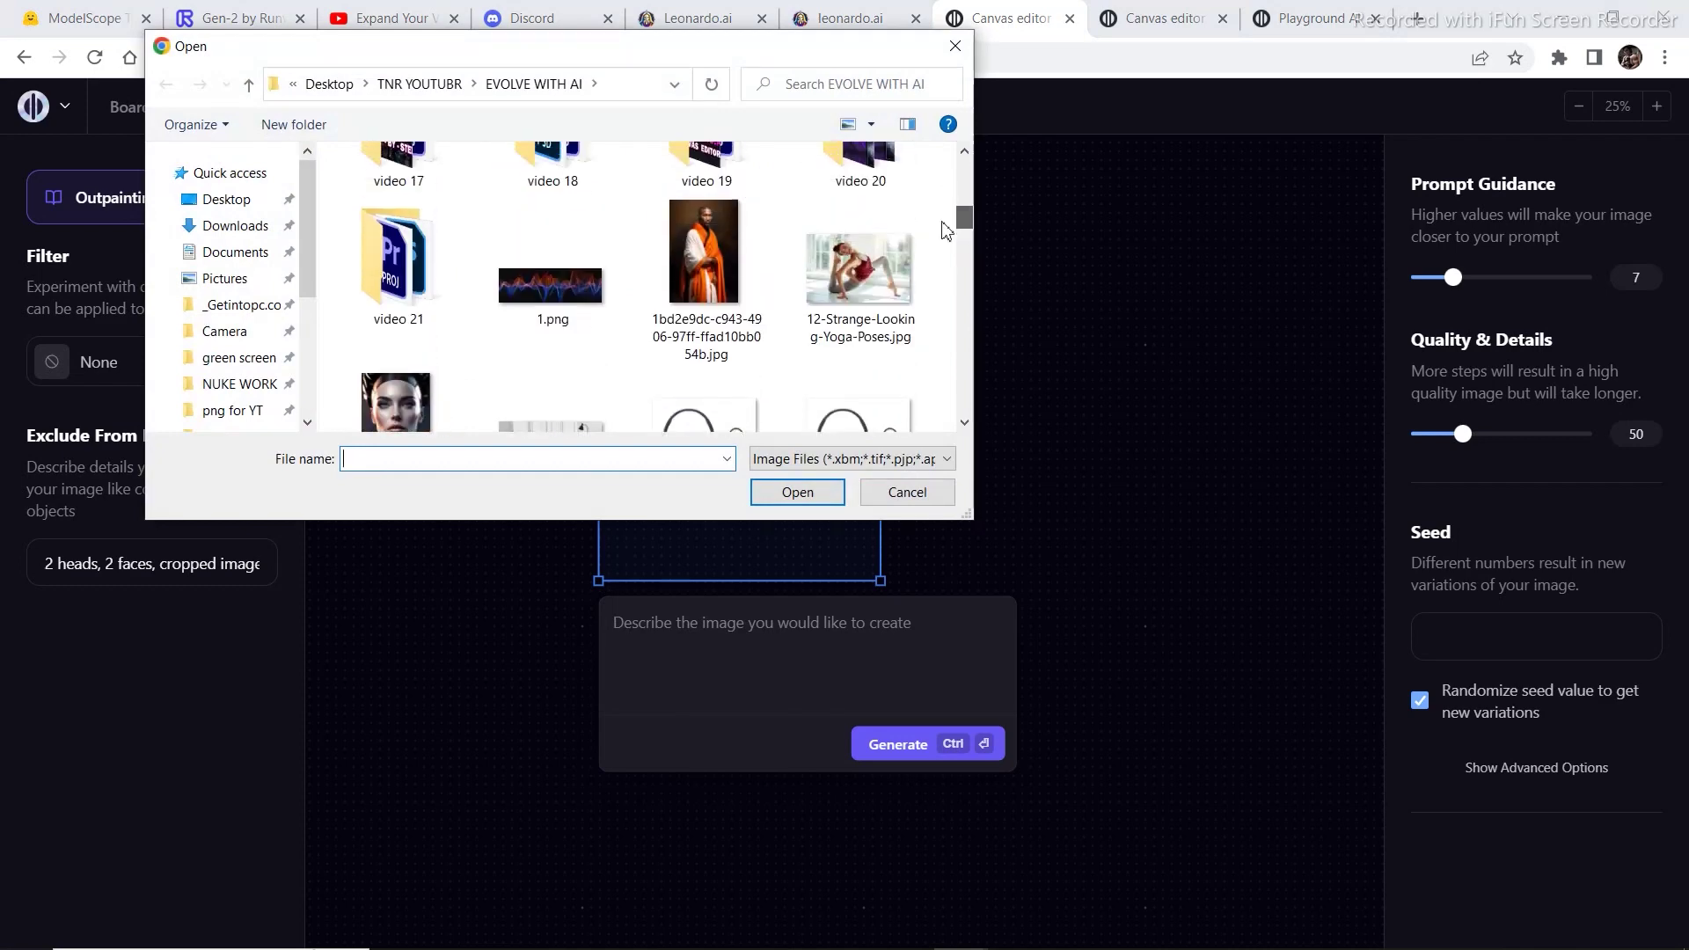
click(701, 262)
double_click(701, 261)
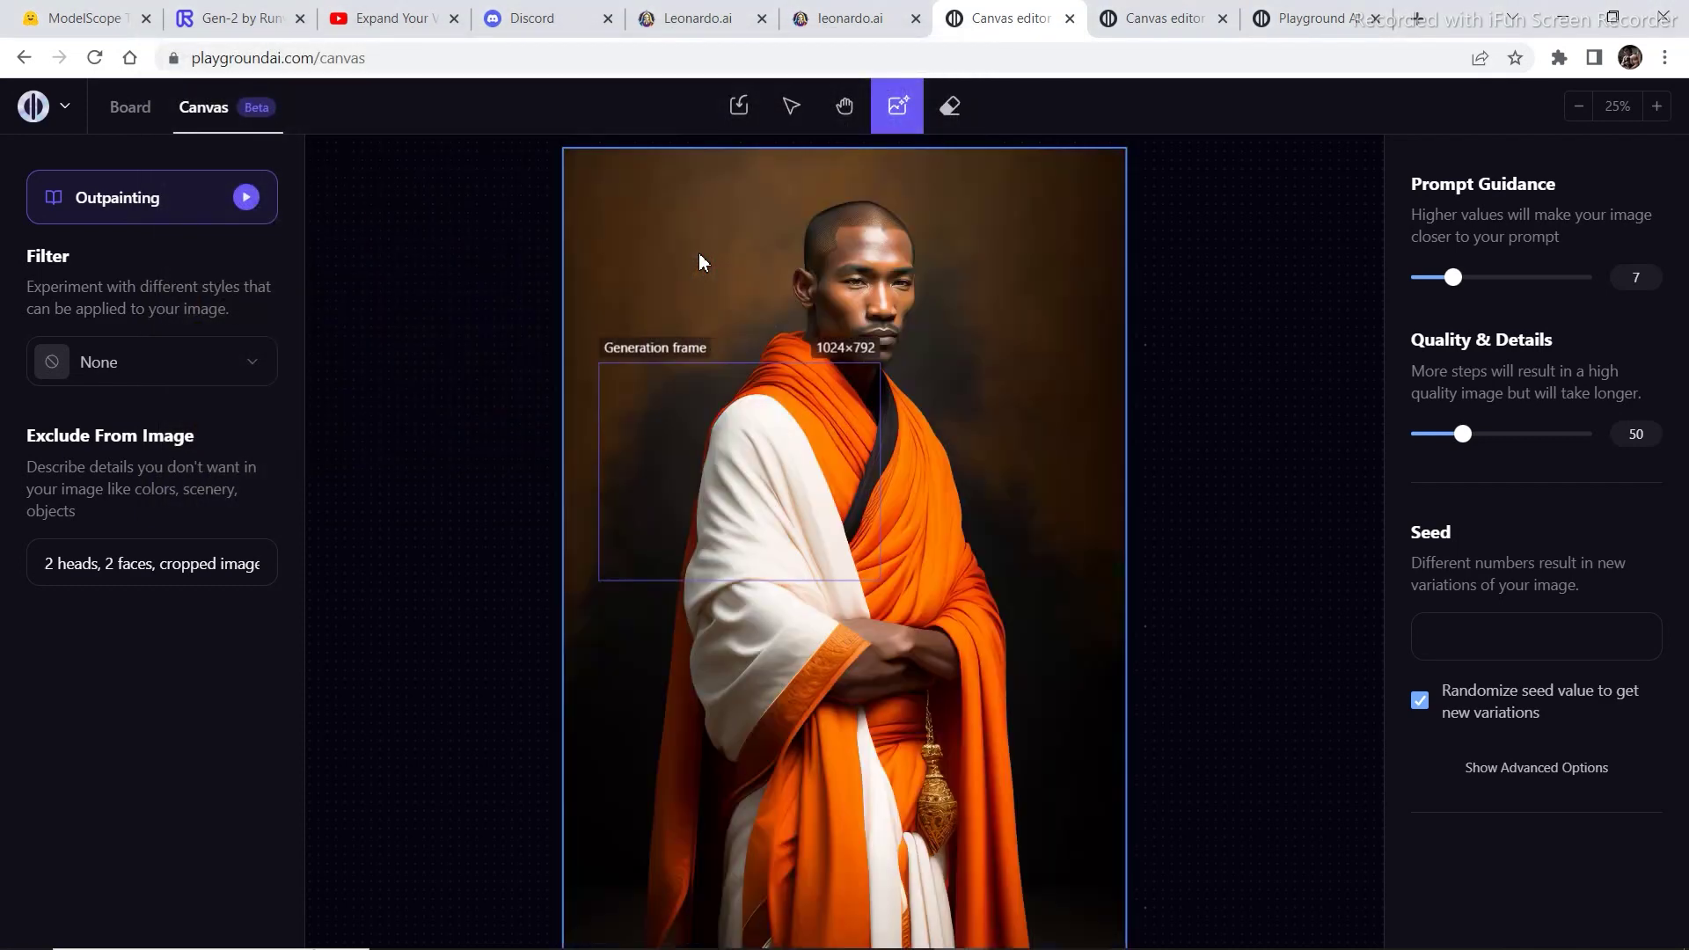
Place the 1024×792 generation frame across the portrait's upper-right edge, overlapping the background and level with the image's top
drag(1027, 493, 987, 524)
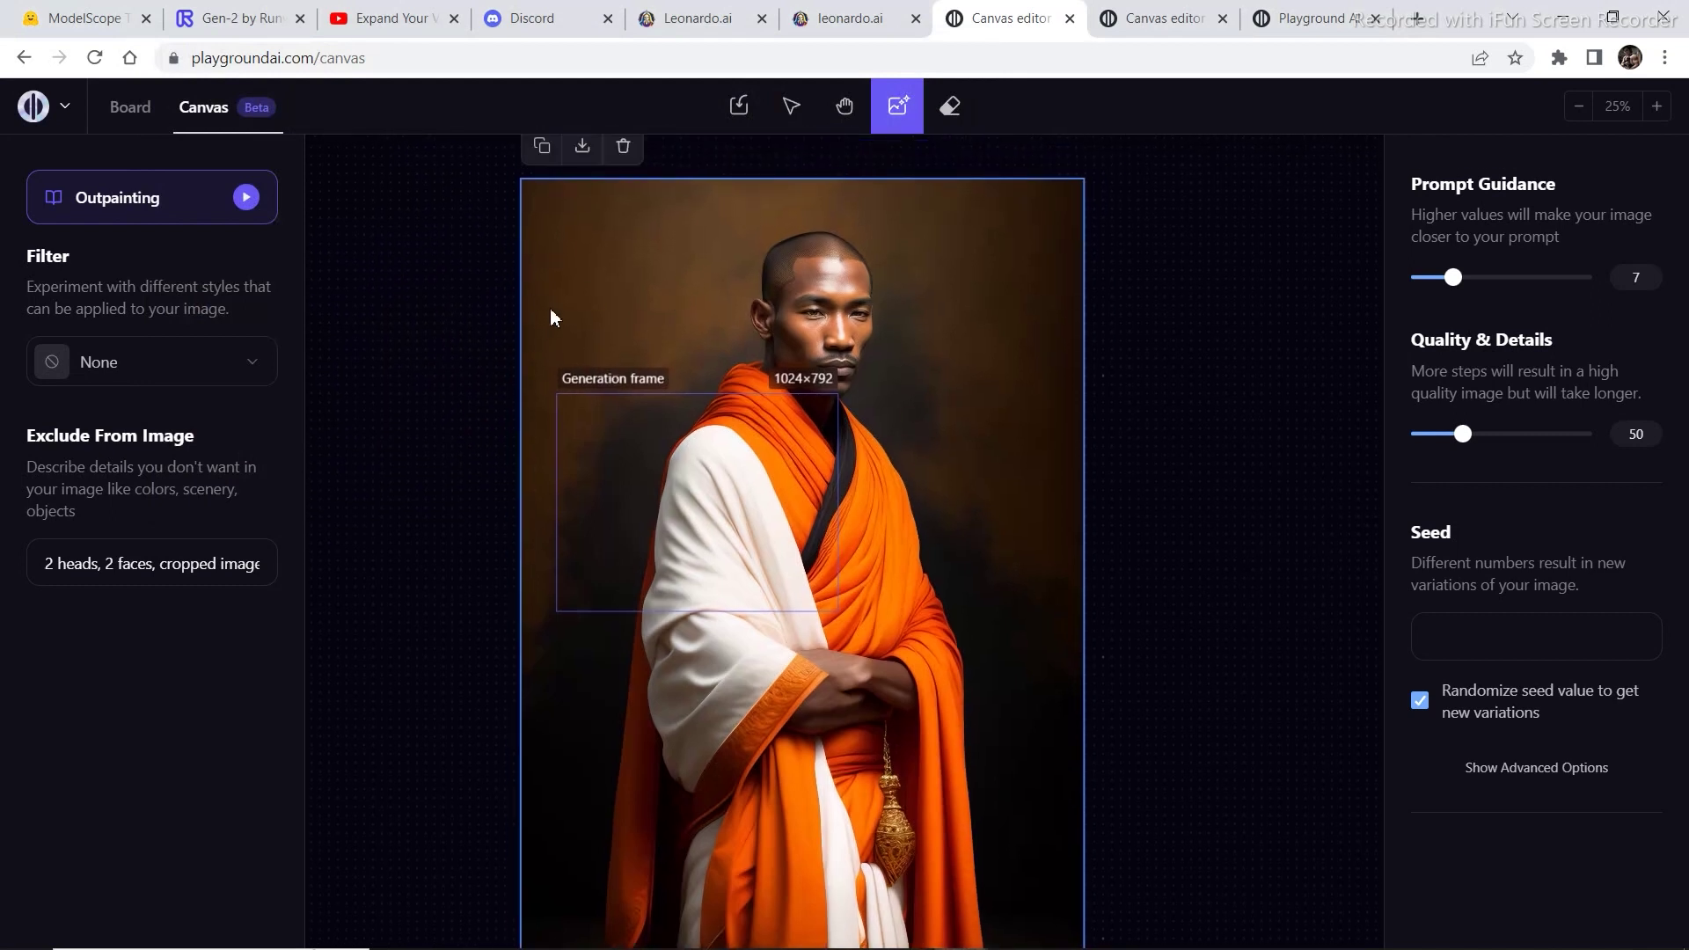
drag(623, 250, 615, 326)
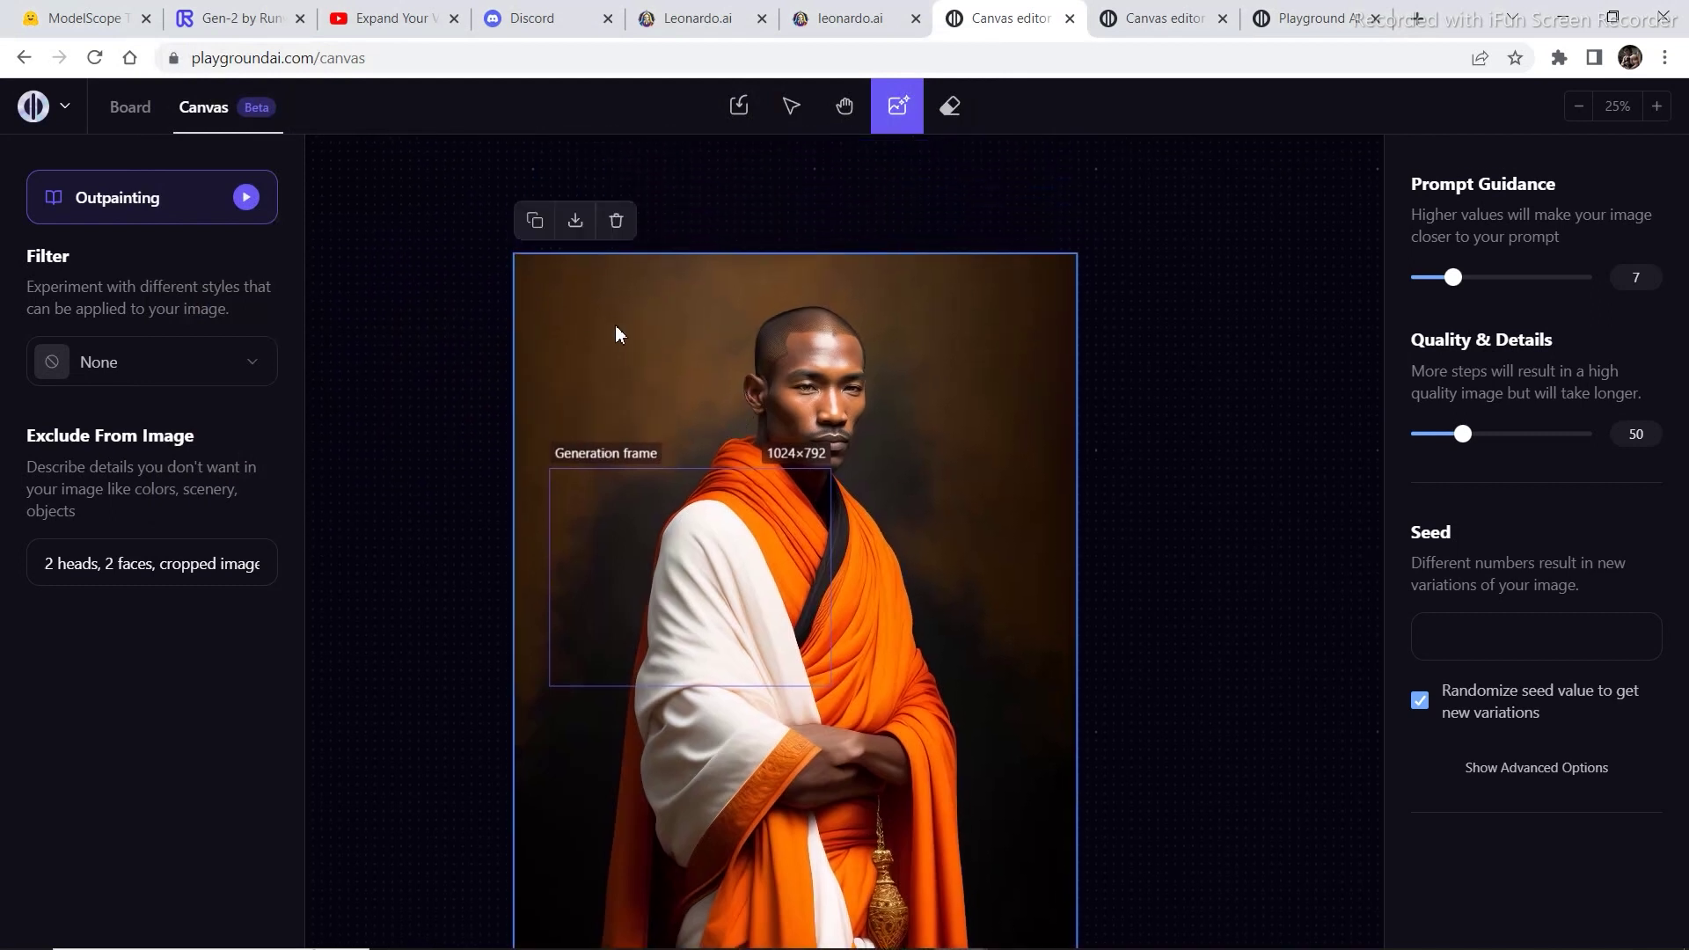
drag(938, 479, 889, 346)
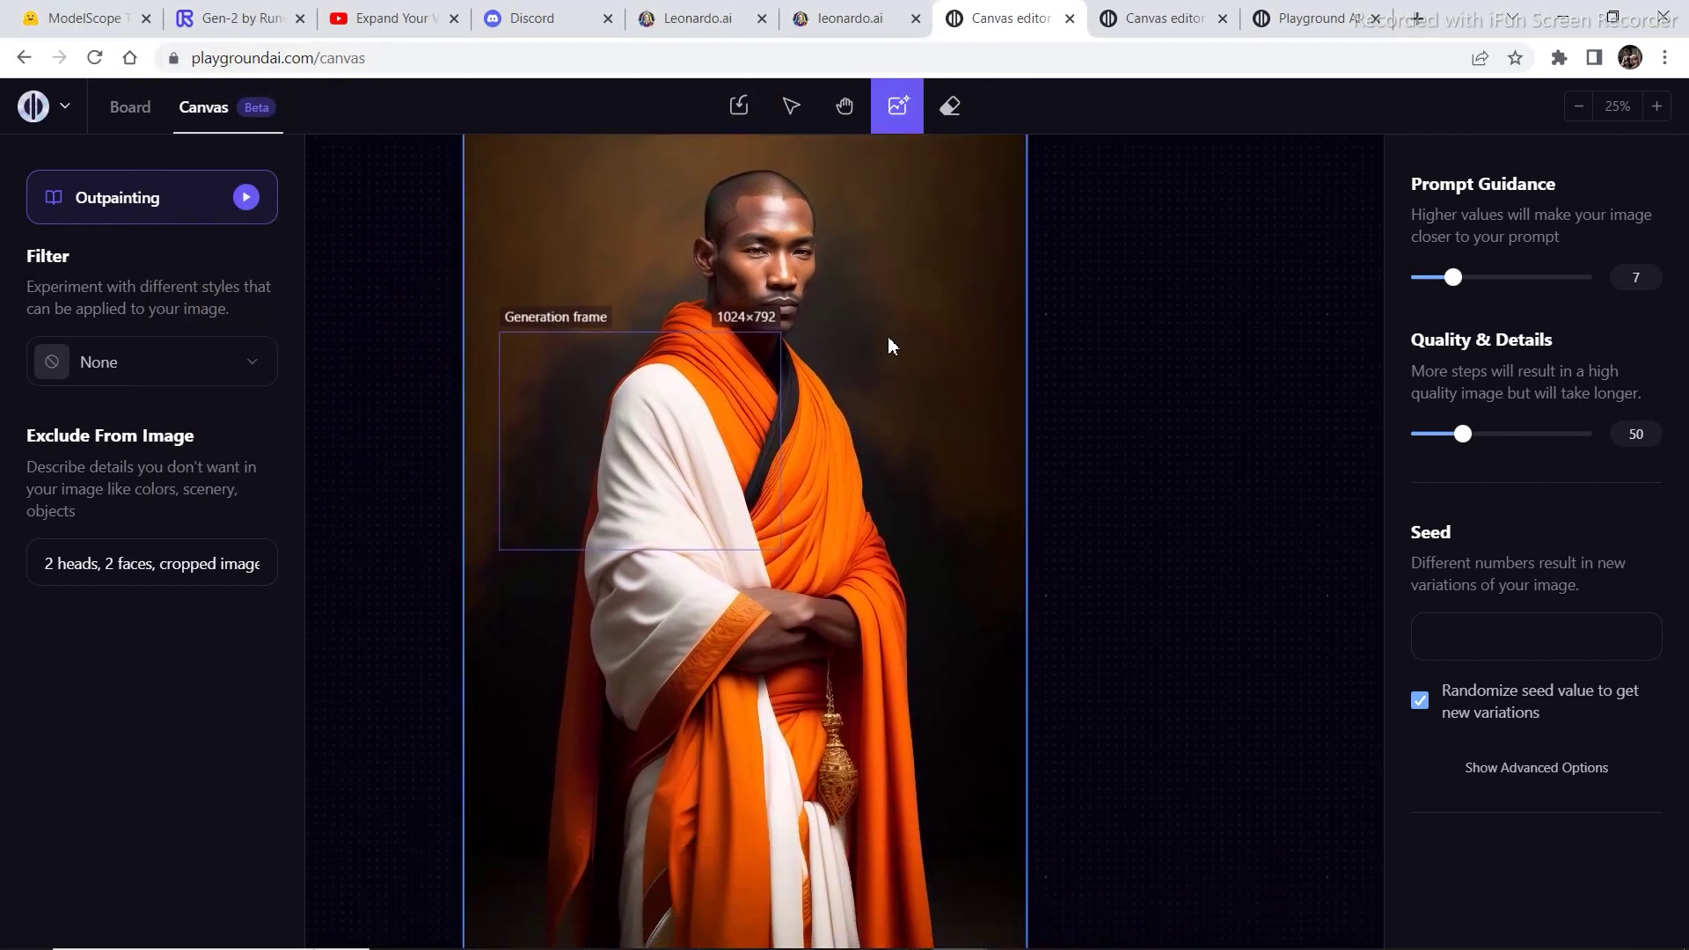
drag(739, 424, 1024, 323)
drag(670, 313, 677, 430)
drag(903, 407, 991, 291)
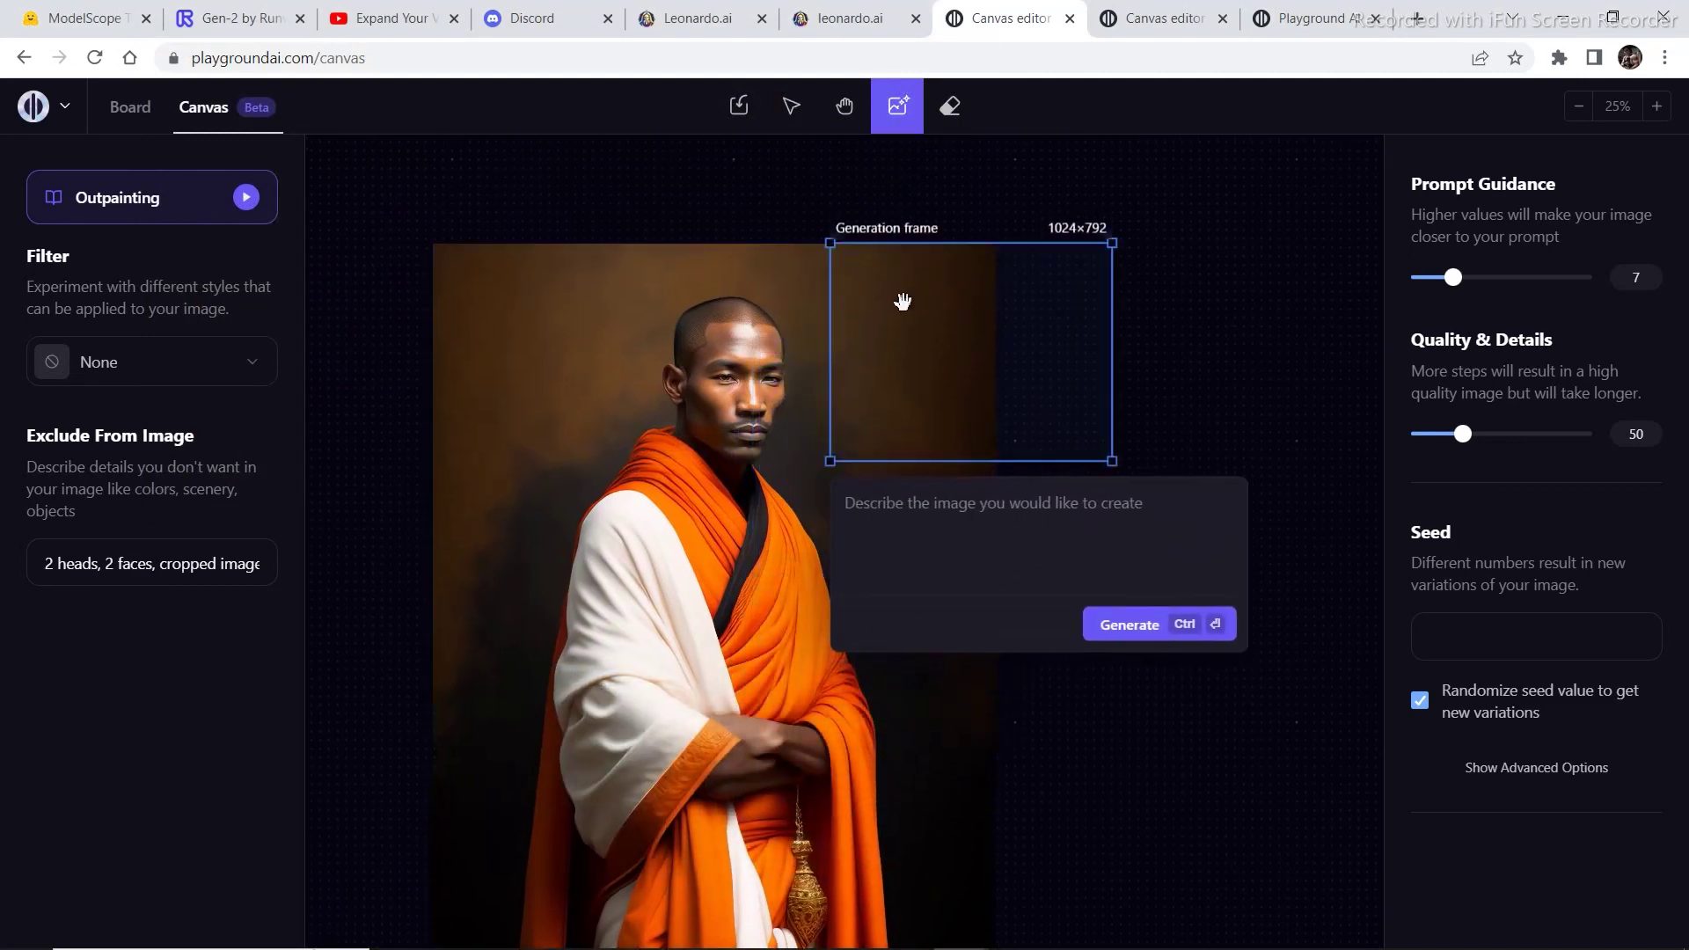
scroll(842, 338, down, 4)
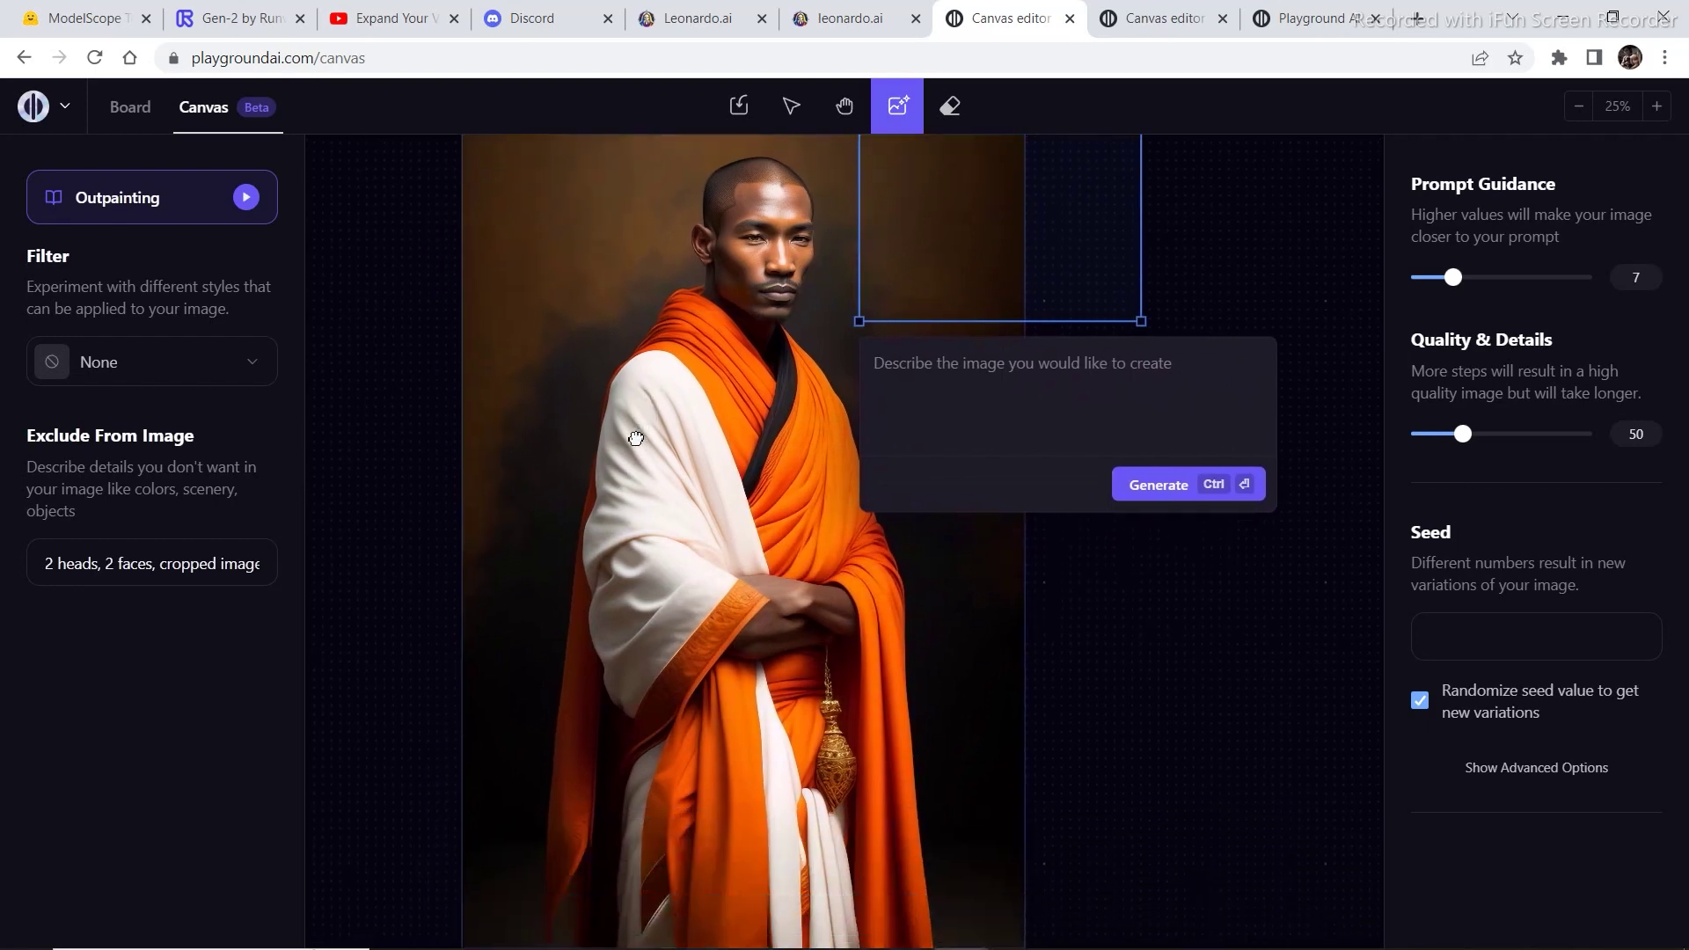
scroll(873, 788, right, 2)
scroll(872, 788, up, 1)
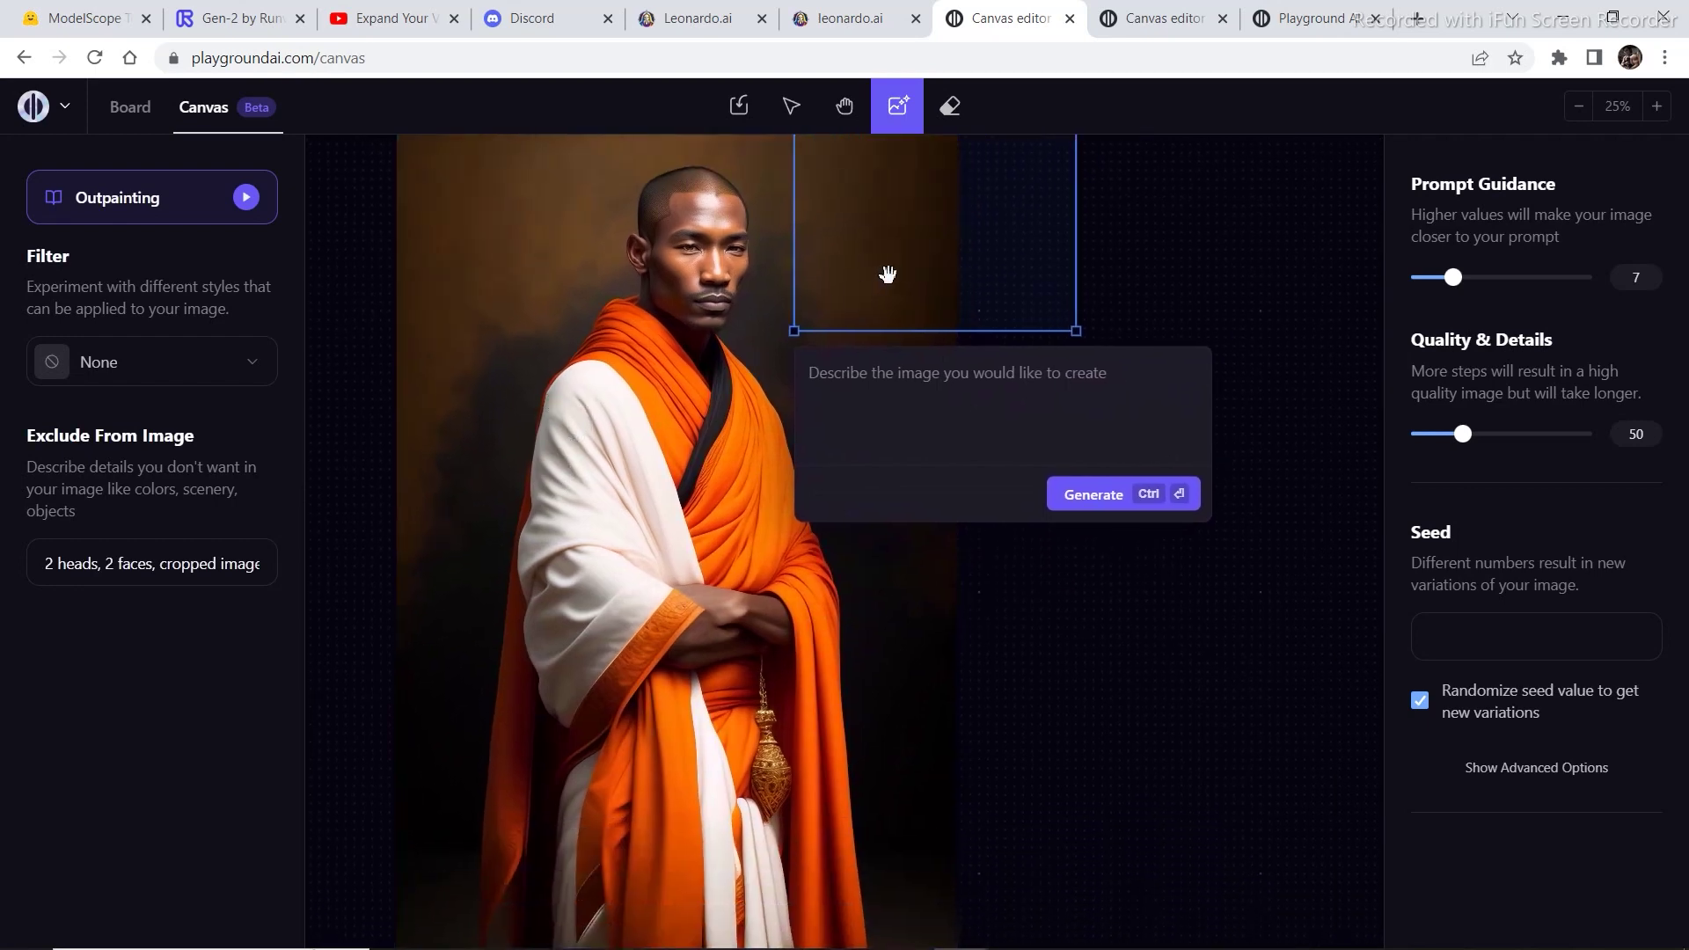
Fine-tune the generation frame over the portrait's upper-right edge so that its top aligns with the top of the image
mouse_move(1017, 276)
mouse_down()
mouse_move(1021, 309)
mouse_move(1021, 278)
mouse_up()
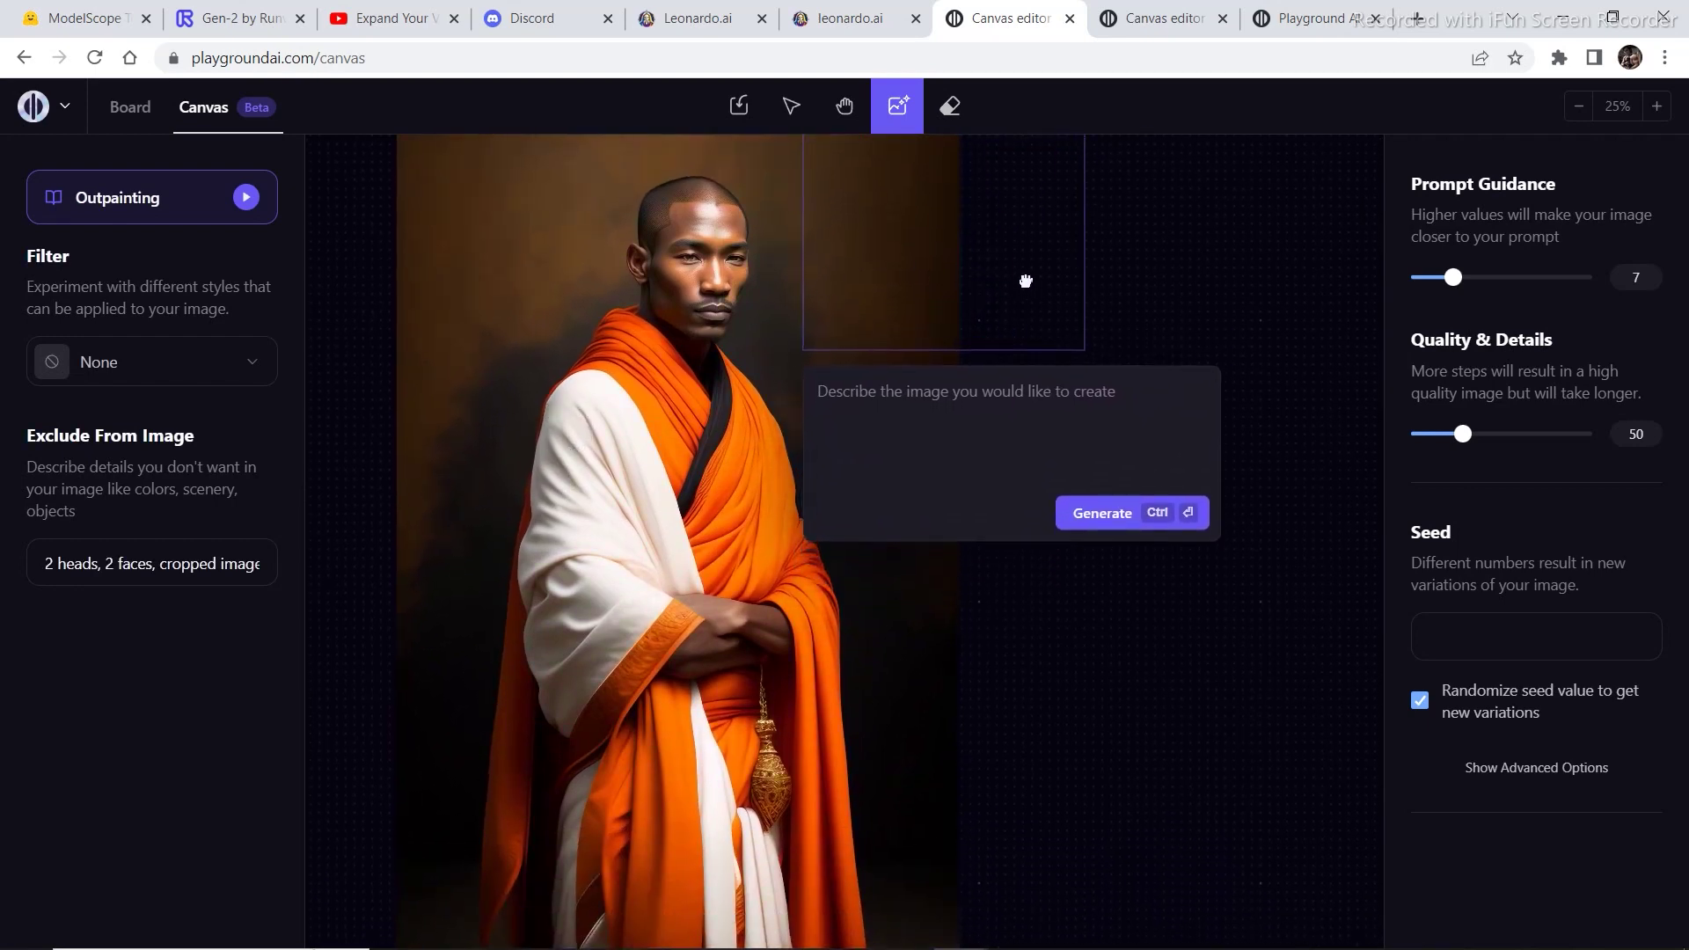
scroll(874, 305, right, 1)
scroll(875, 306, up, 1)
scroll(874, 306, left, 1)
scroll(874, 306, down, 1)
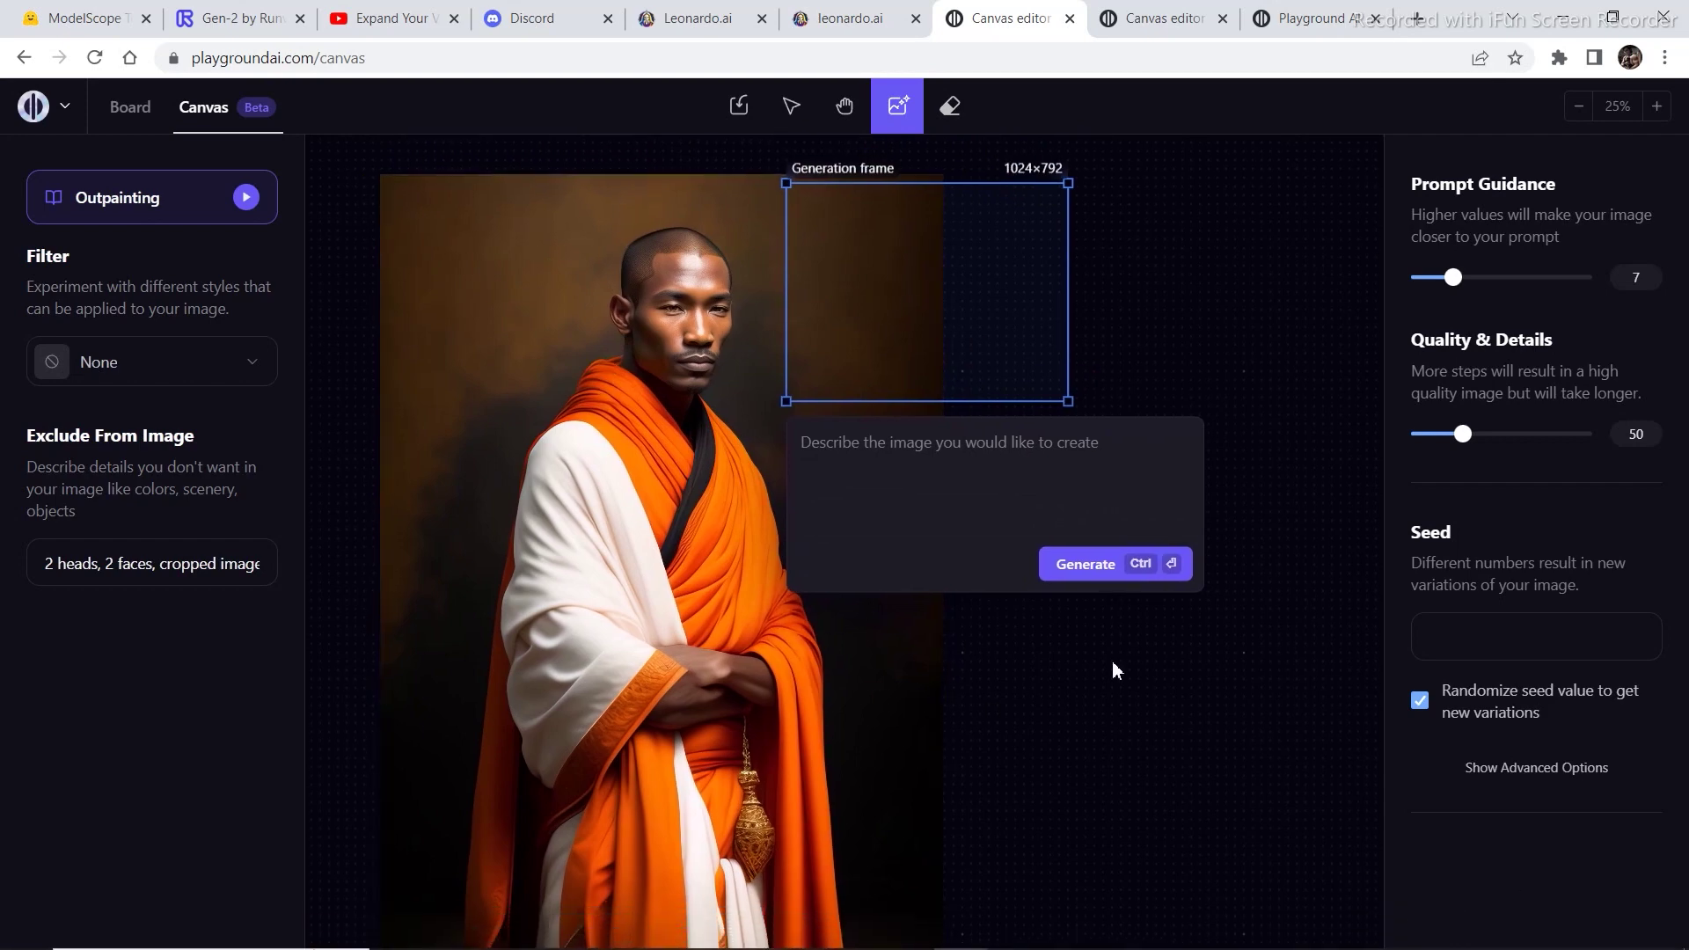
drag(1016, 275, 1020, 267)
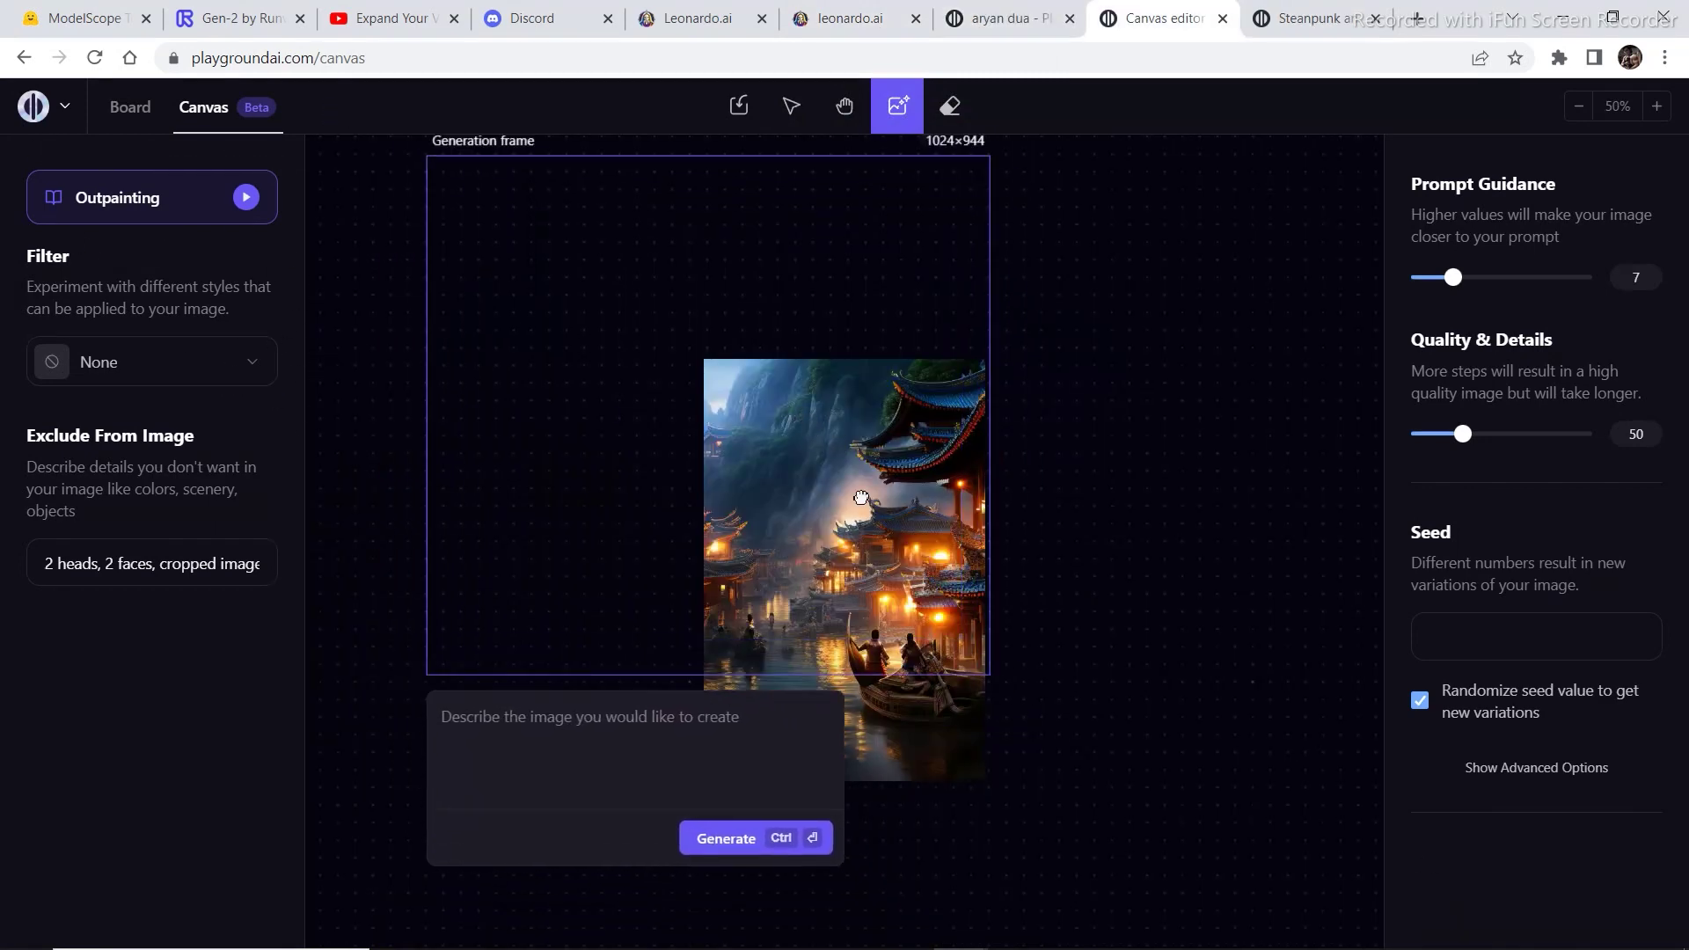
Resize the generation frame to 656×512 and align it with the river-port image's top, extending past its right edge
drag(840, 420, 961, 542)
drag(1102, 277, 904, 511)
drag(1013, 497, 1086, 441)
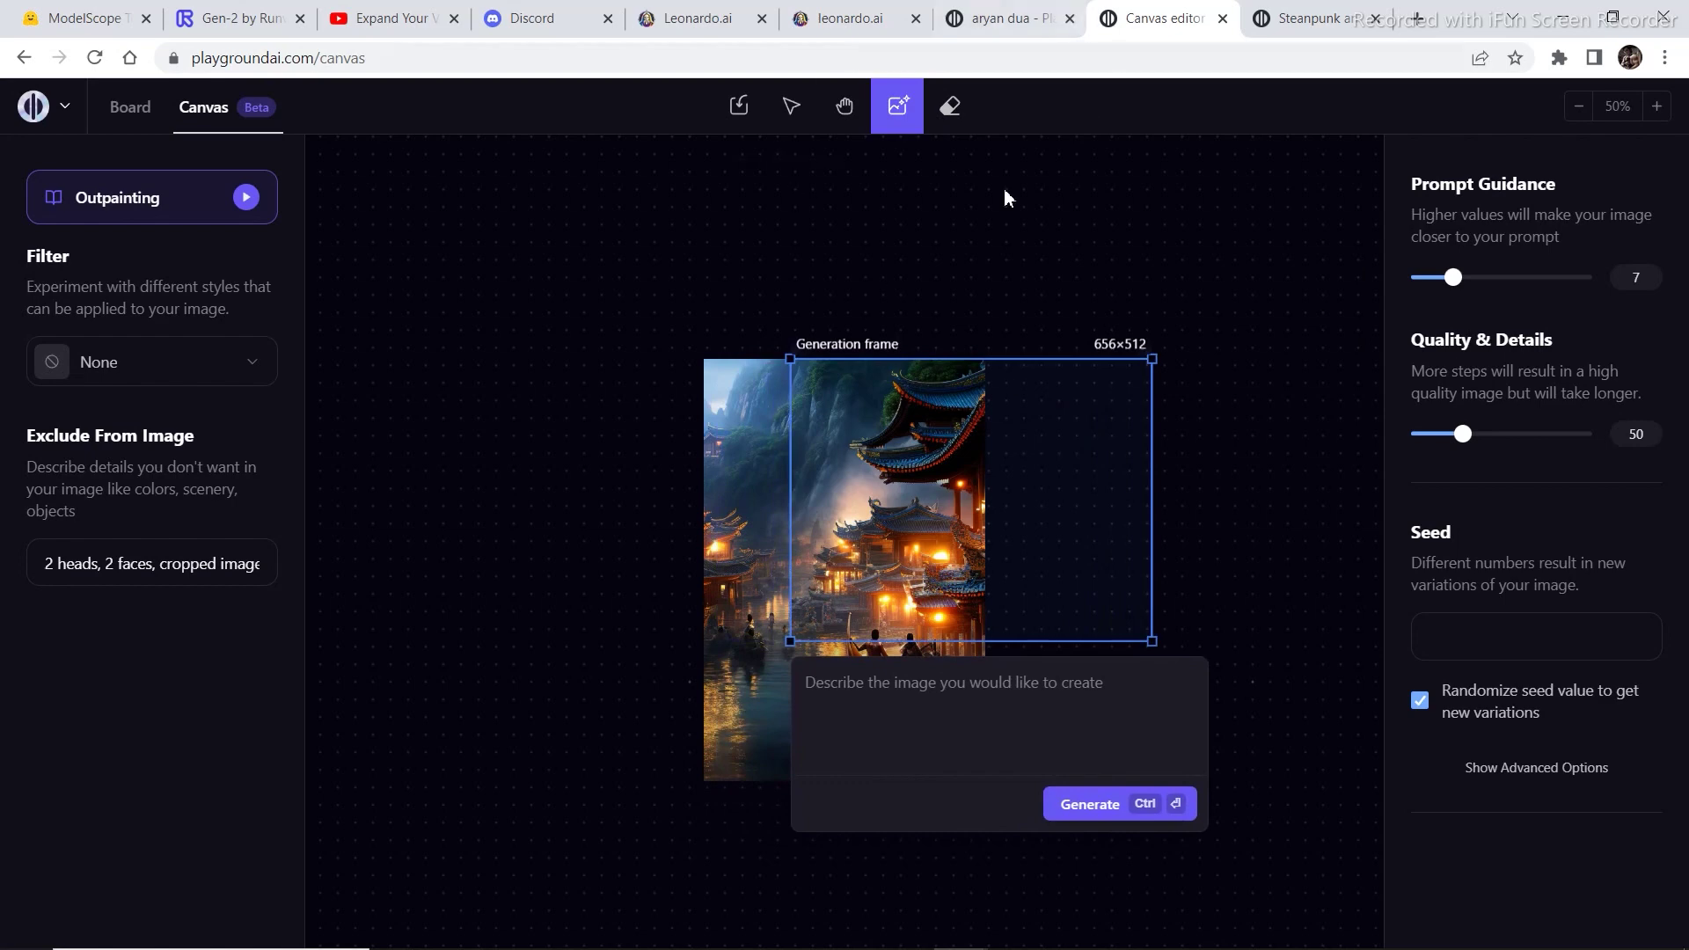
Copy the prompt and removed terms from the "Photo hyper realistic style" post into the canvas prompt and Exclude From Image
click(1311, 13)
click(1010, 16)
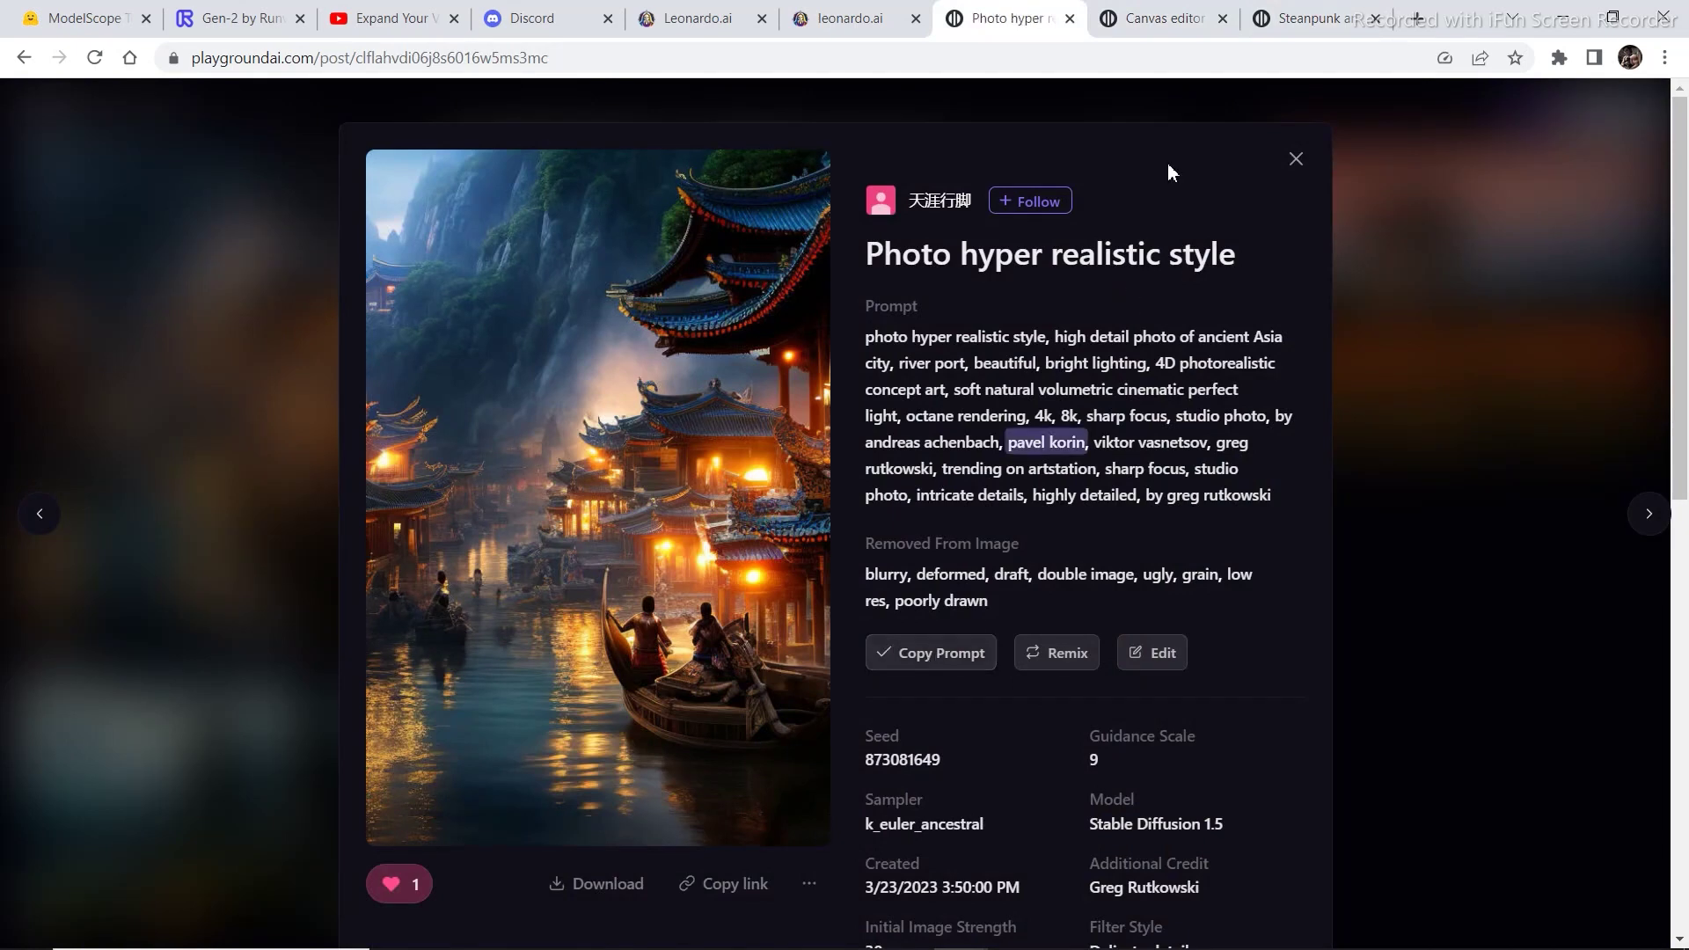
click(1136, 15)
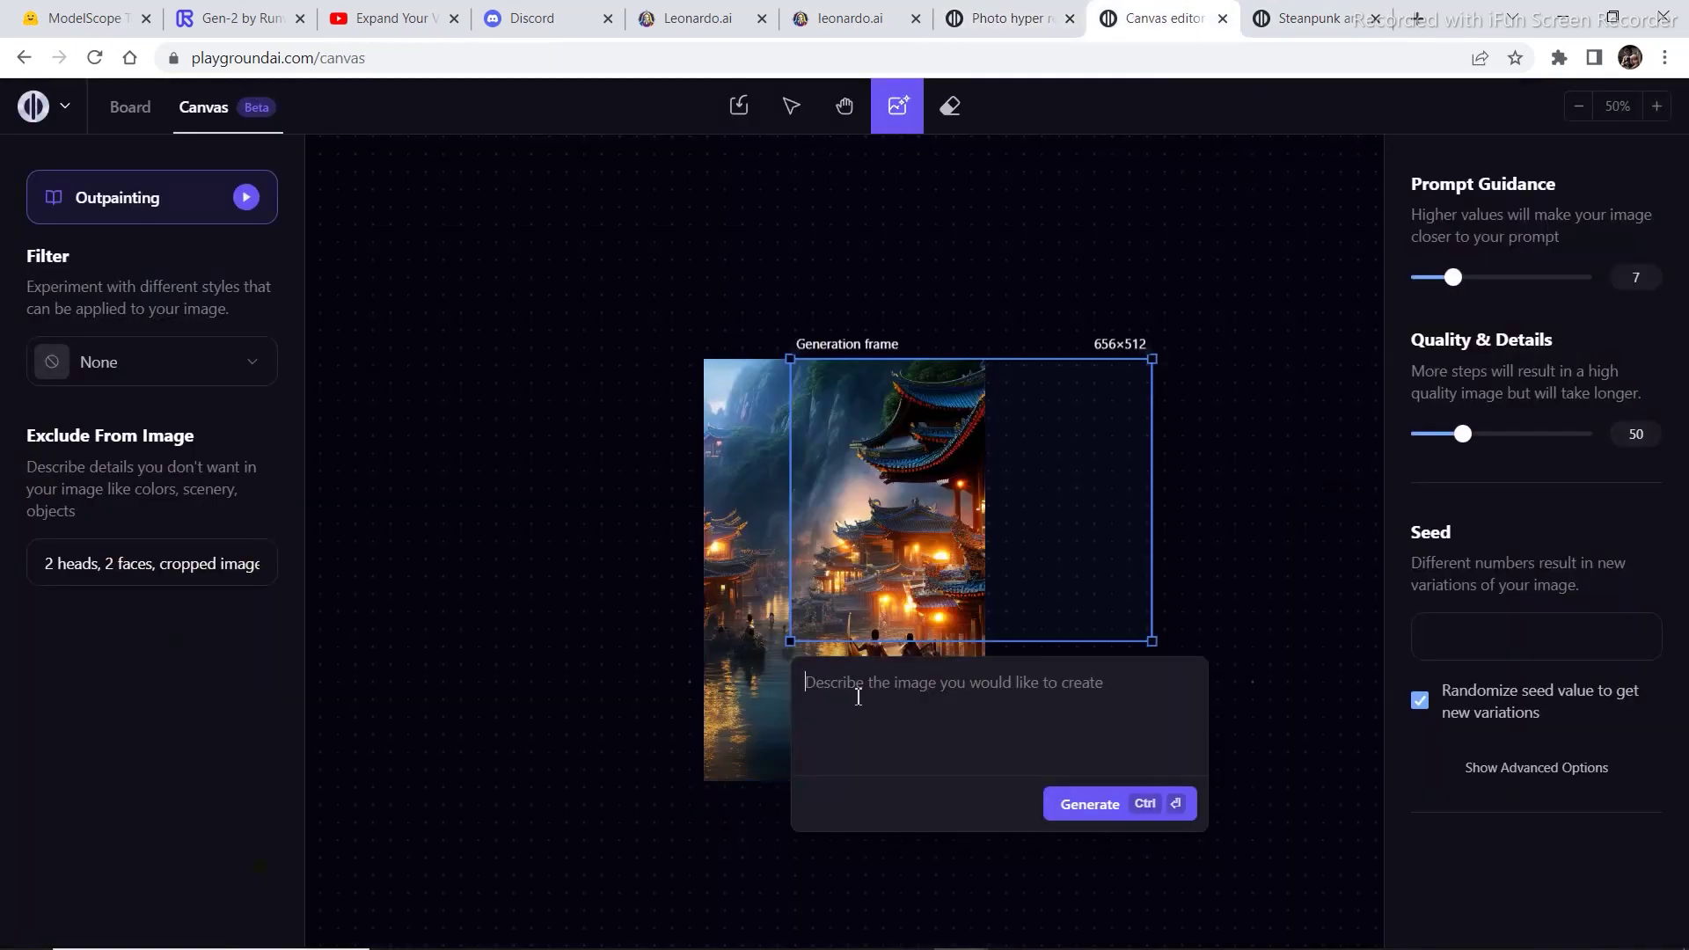
key(ctrl+v)
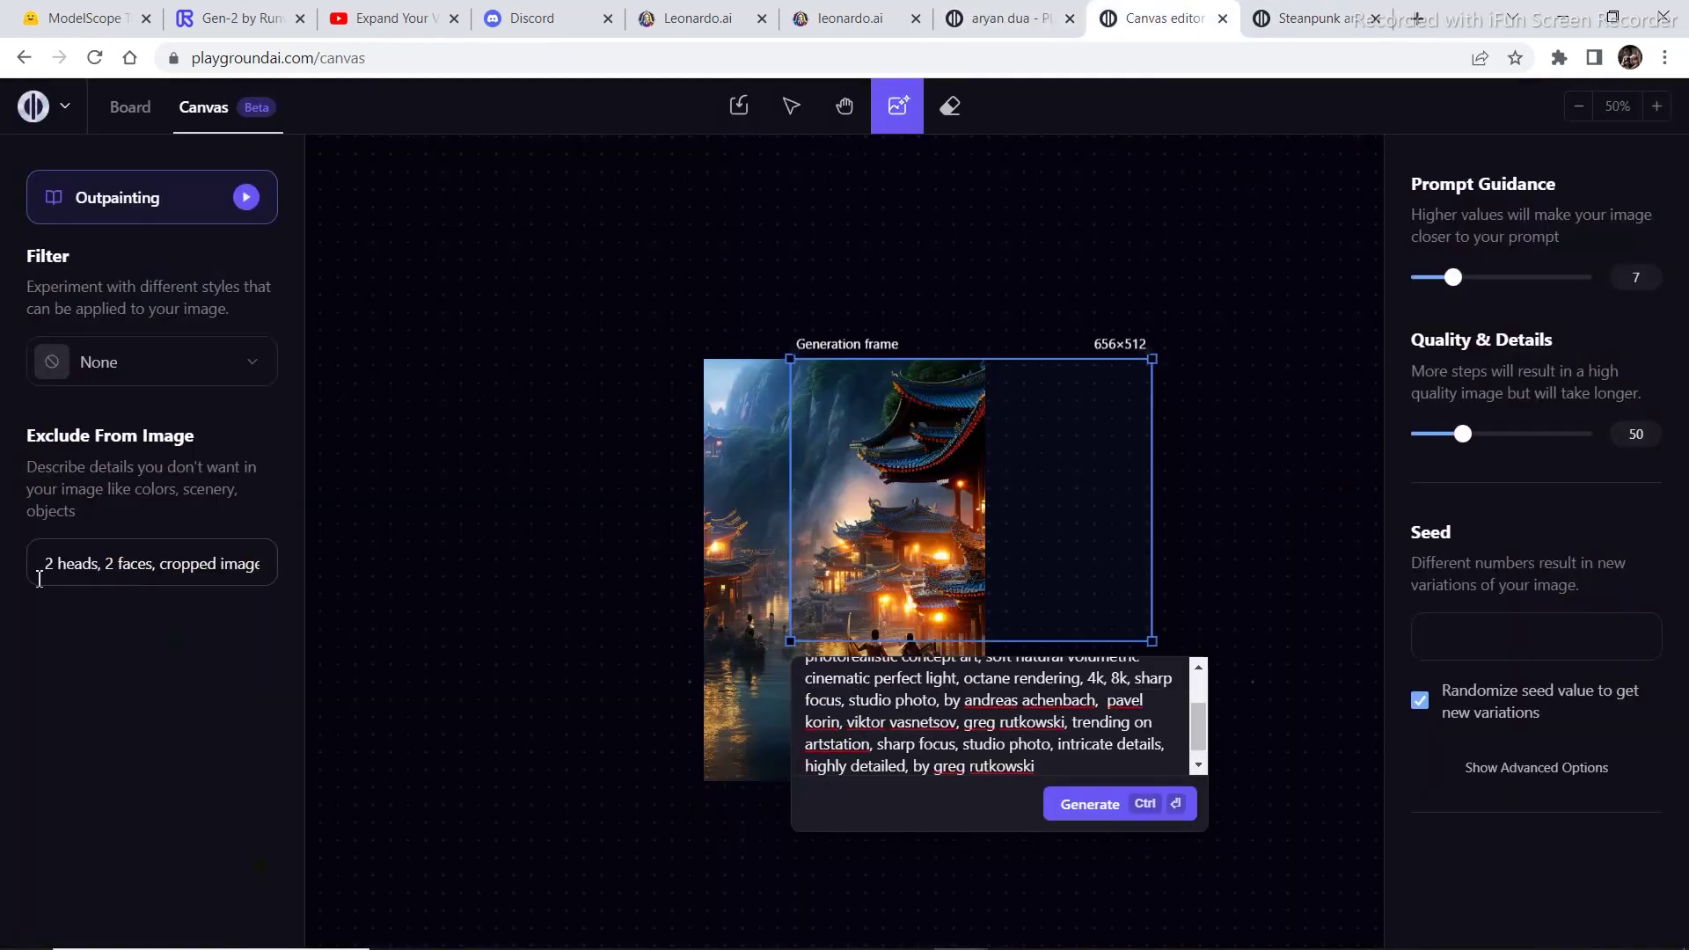
key(ctrl+a)
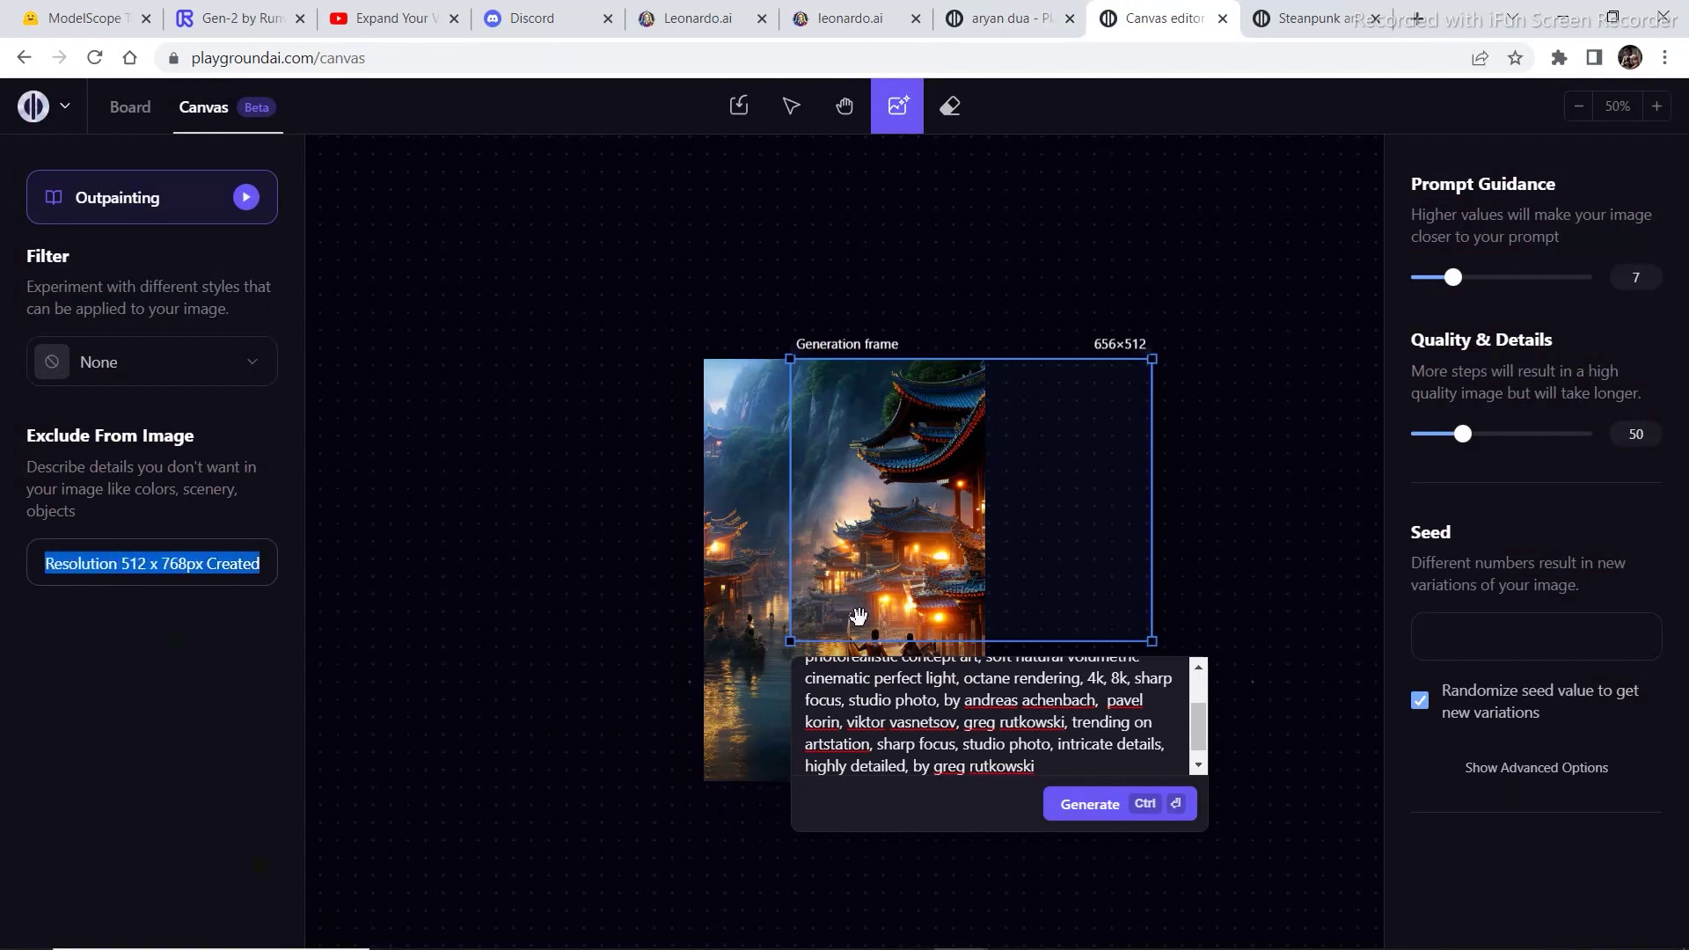
key(ctrl+v)
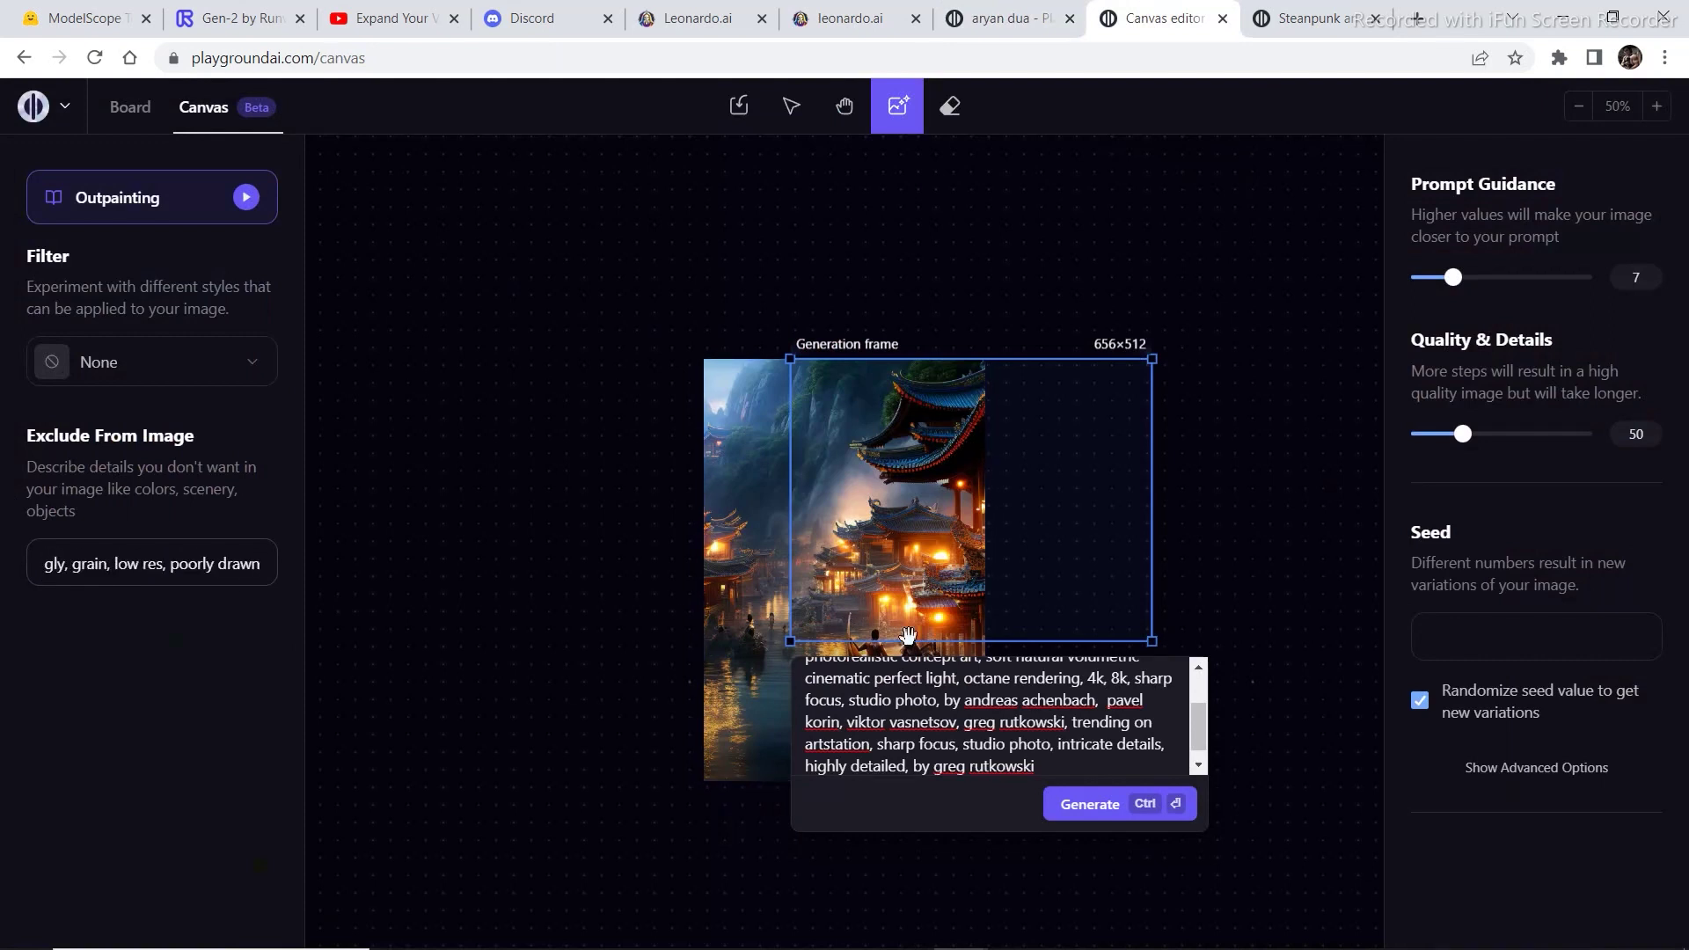
Generate the river-port image's upper-right extension, and fill the empty area below it using the same 656×512 frame
click(1121, 805)
drag(954, 452, 947, 594)
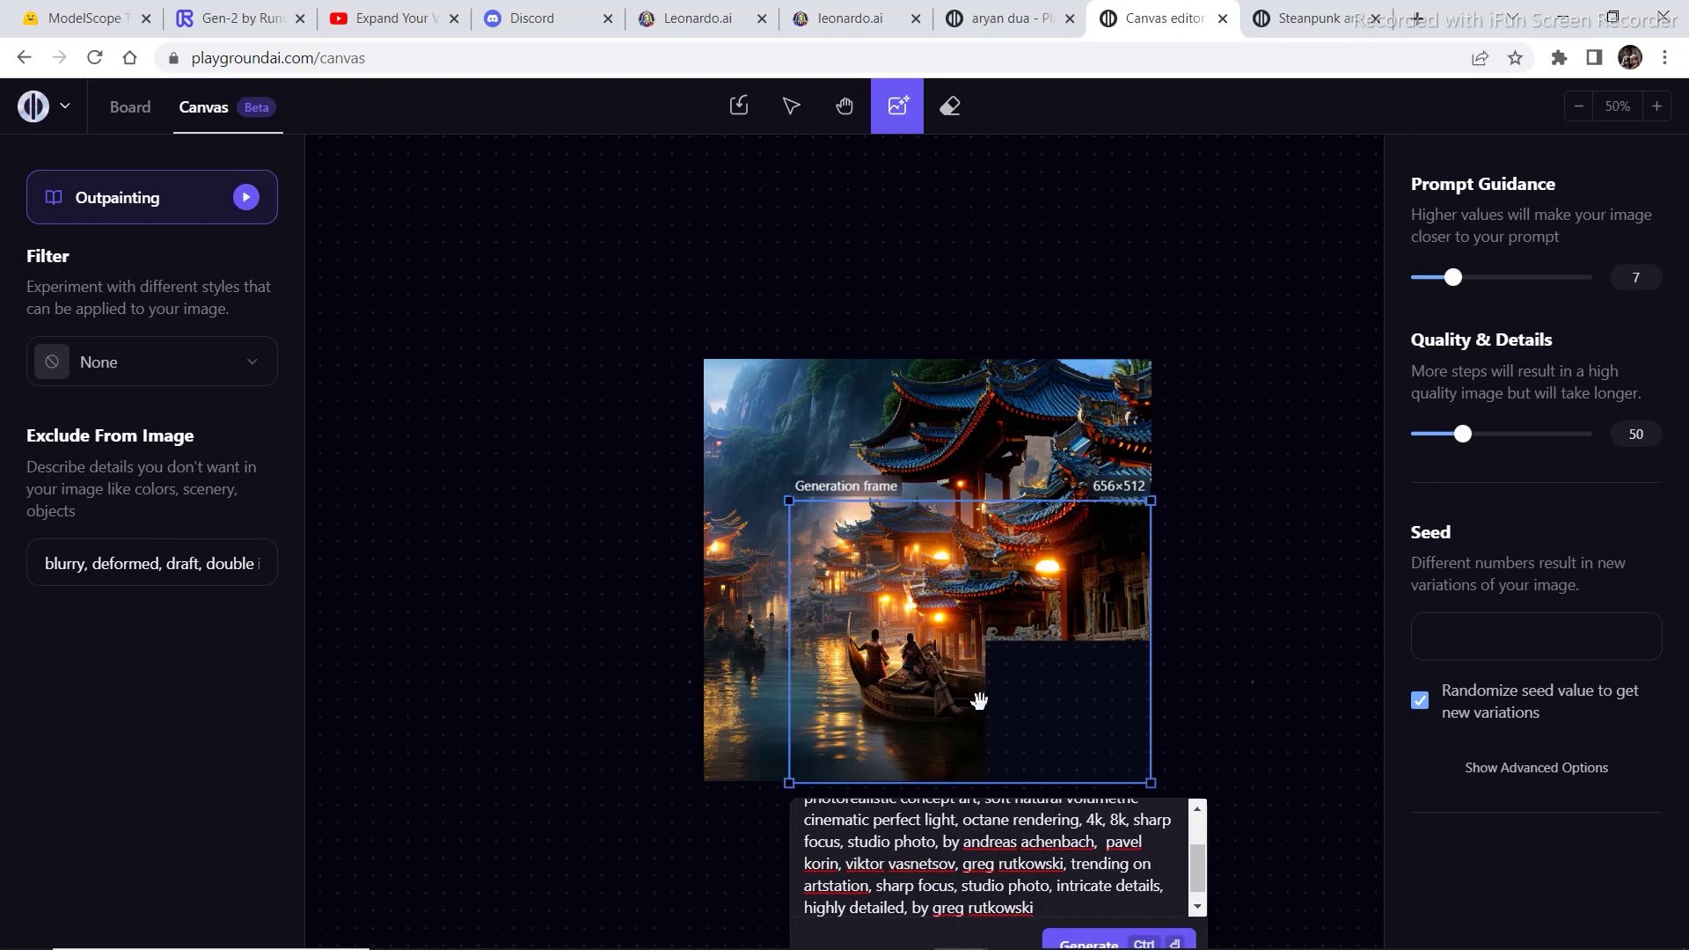
click(1104, 944)
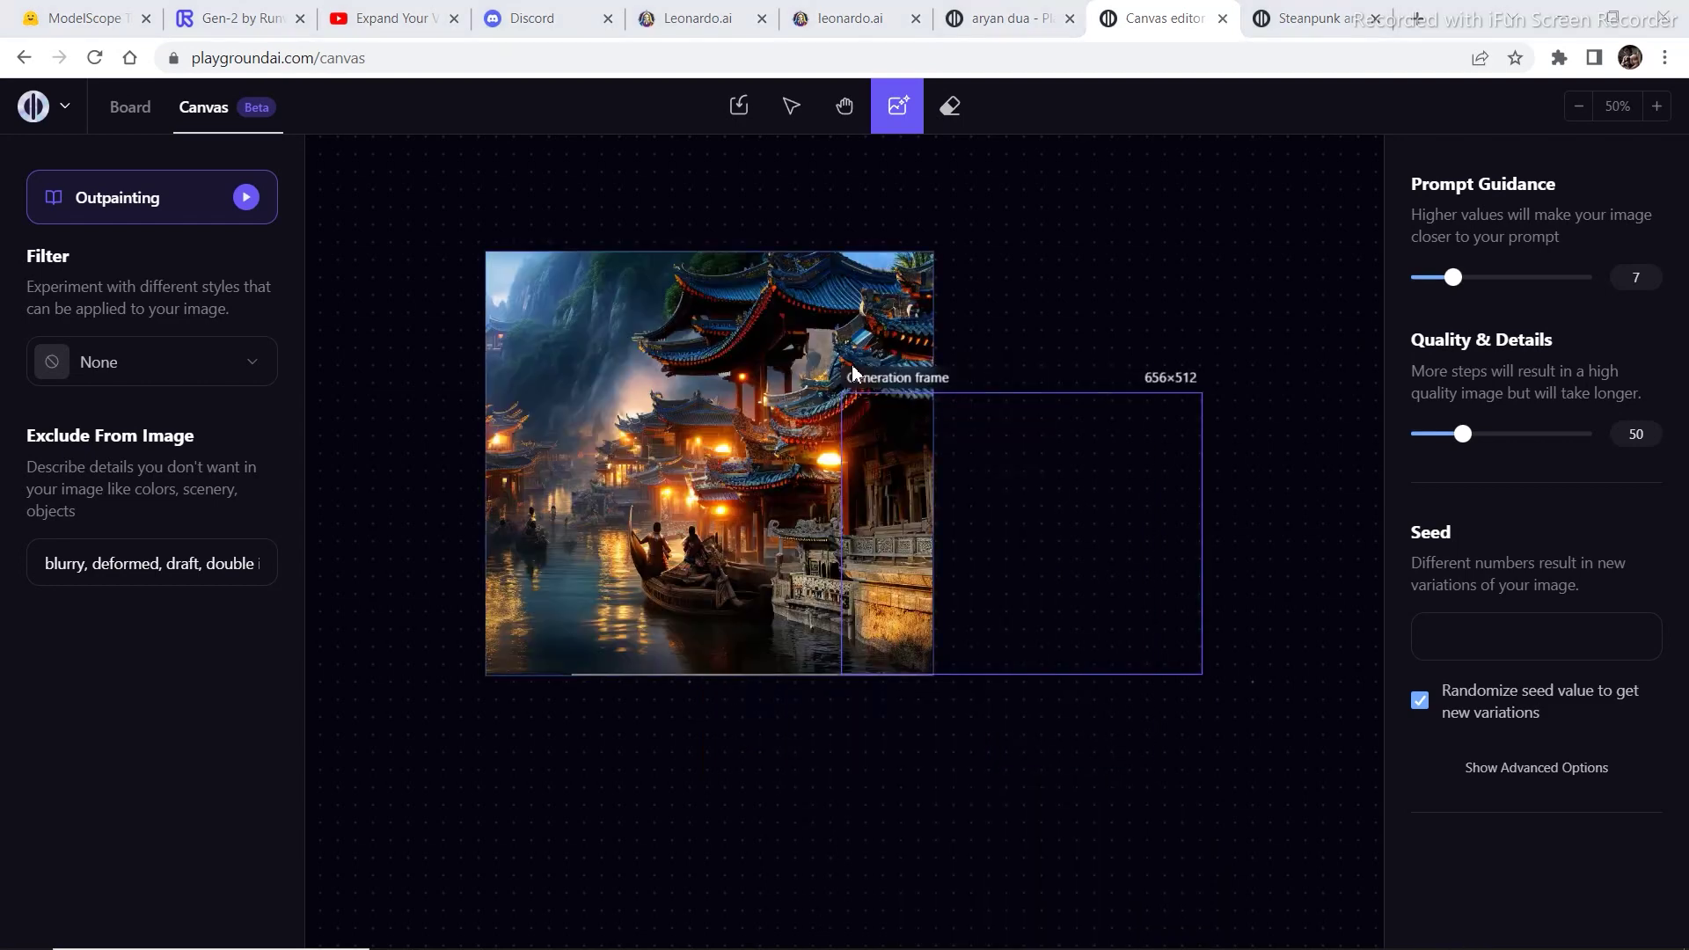
text(https://playgroundai.com/post/clflahvdi06j8s6016w5ms3mc)
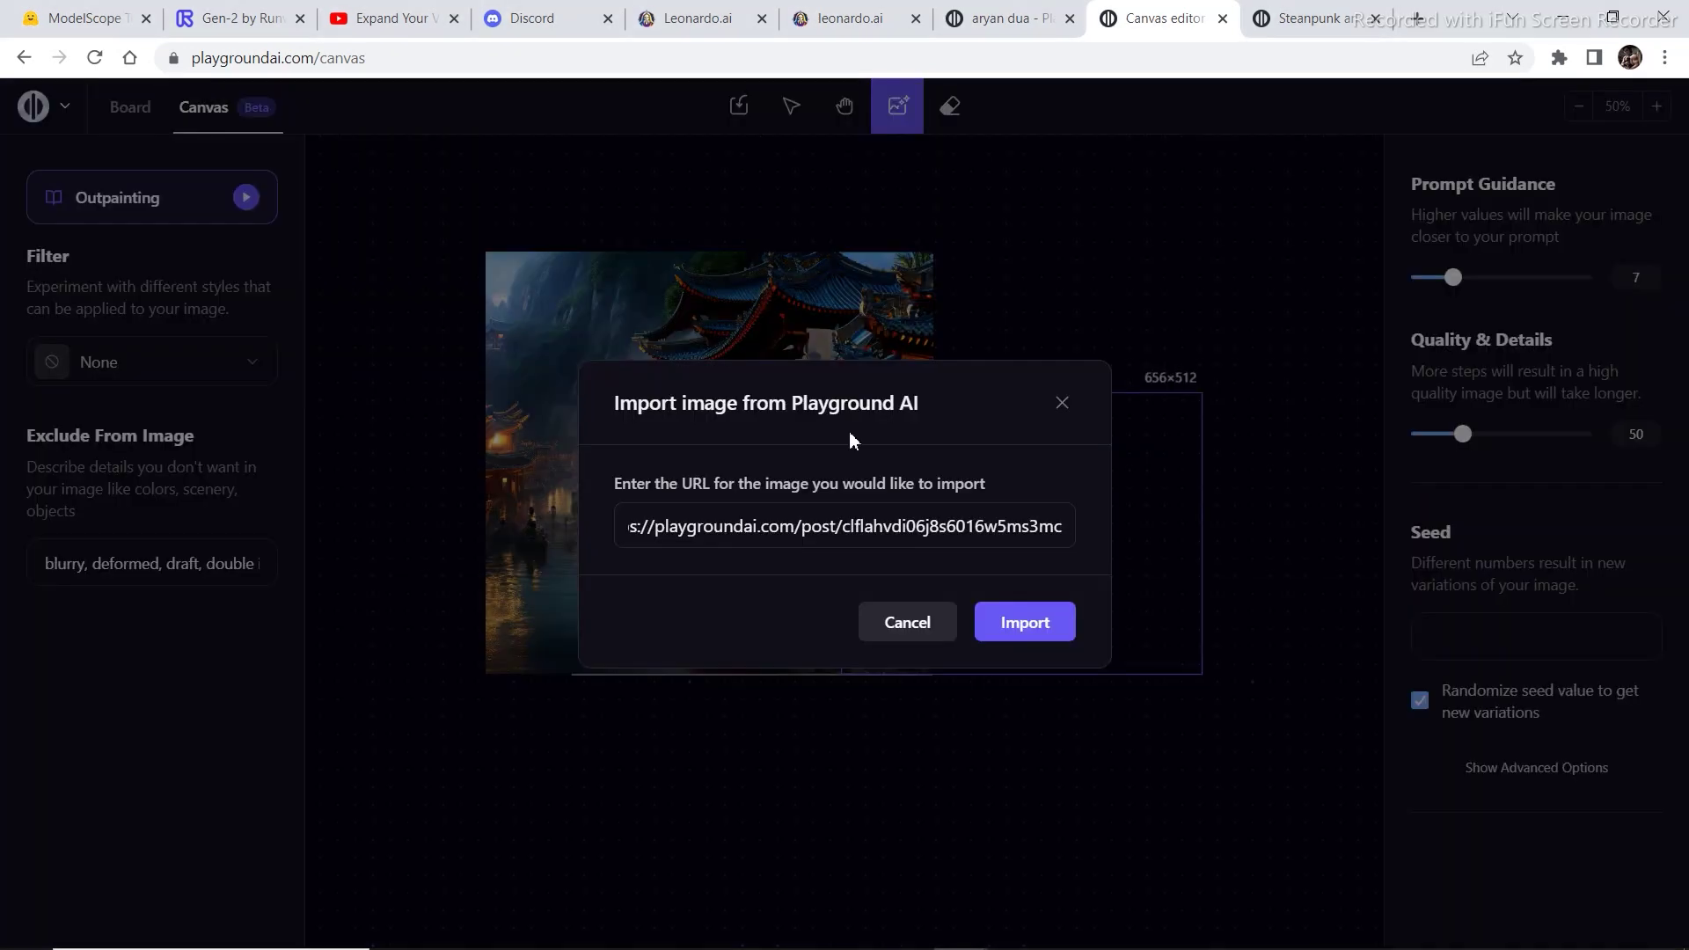
click(1018, 631)
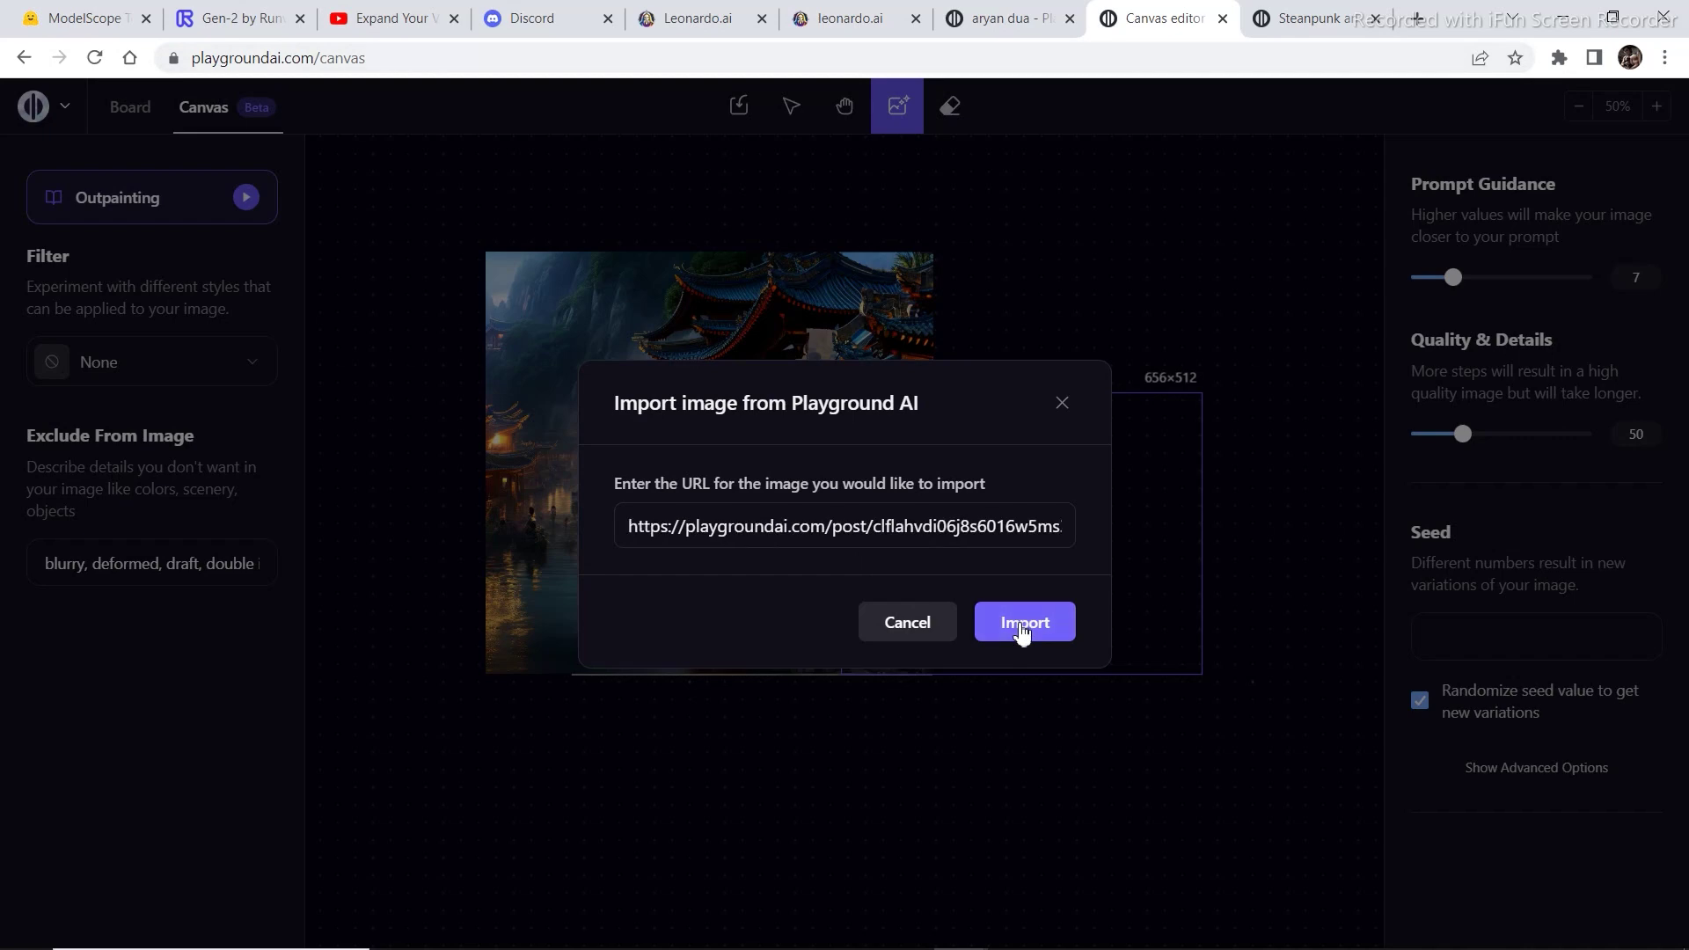
drag(807, 546, 1168, 437)
Position the 656×512 frame across the upper gap between the two images, overlapping both, and generate the connecting scenery
click(1011, 480)
drag(1012, 480, 1016, 365)
click(1232, 306)
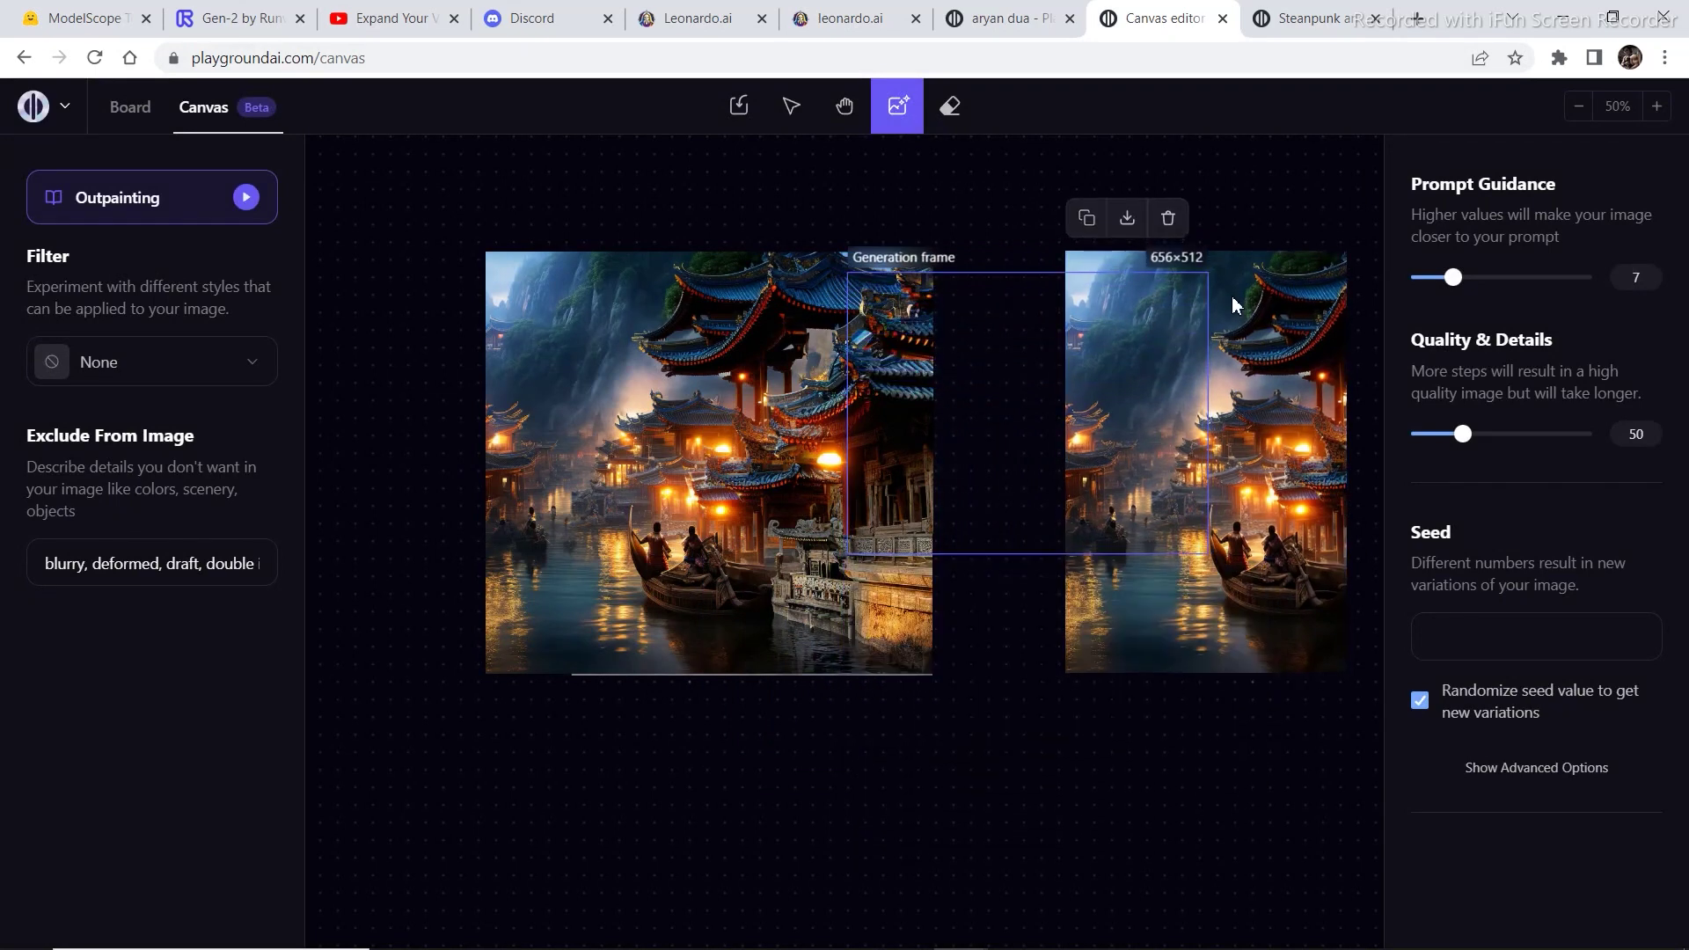
mouse_move(1016, 416)
mouse_down()
mouse_move(1015, 399)
mouse_move(1030, 411)
mouse_up()
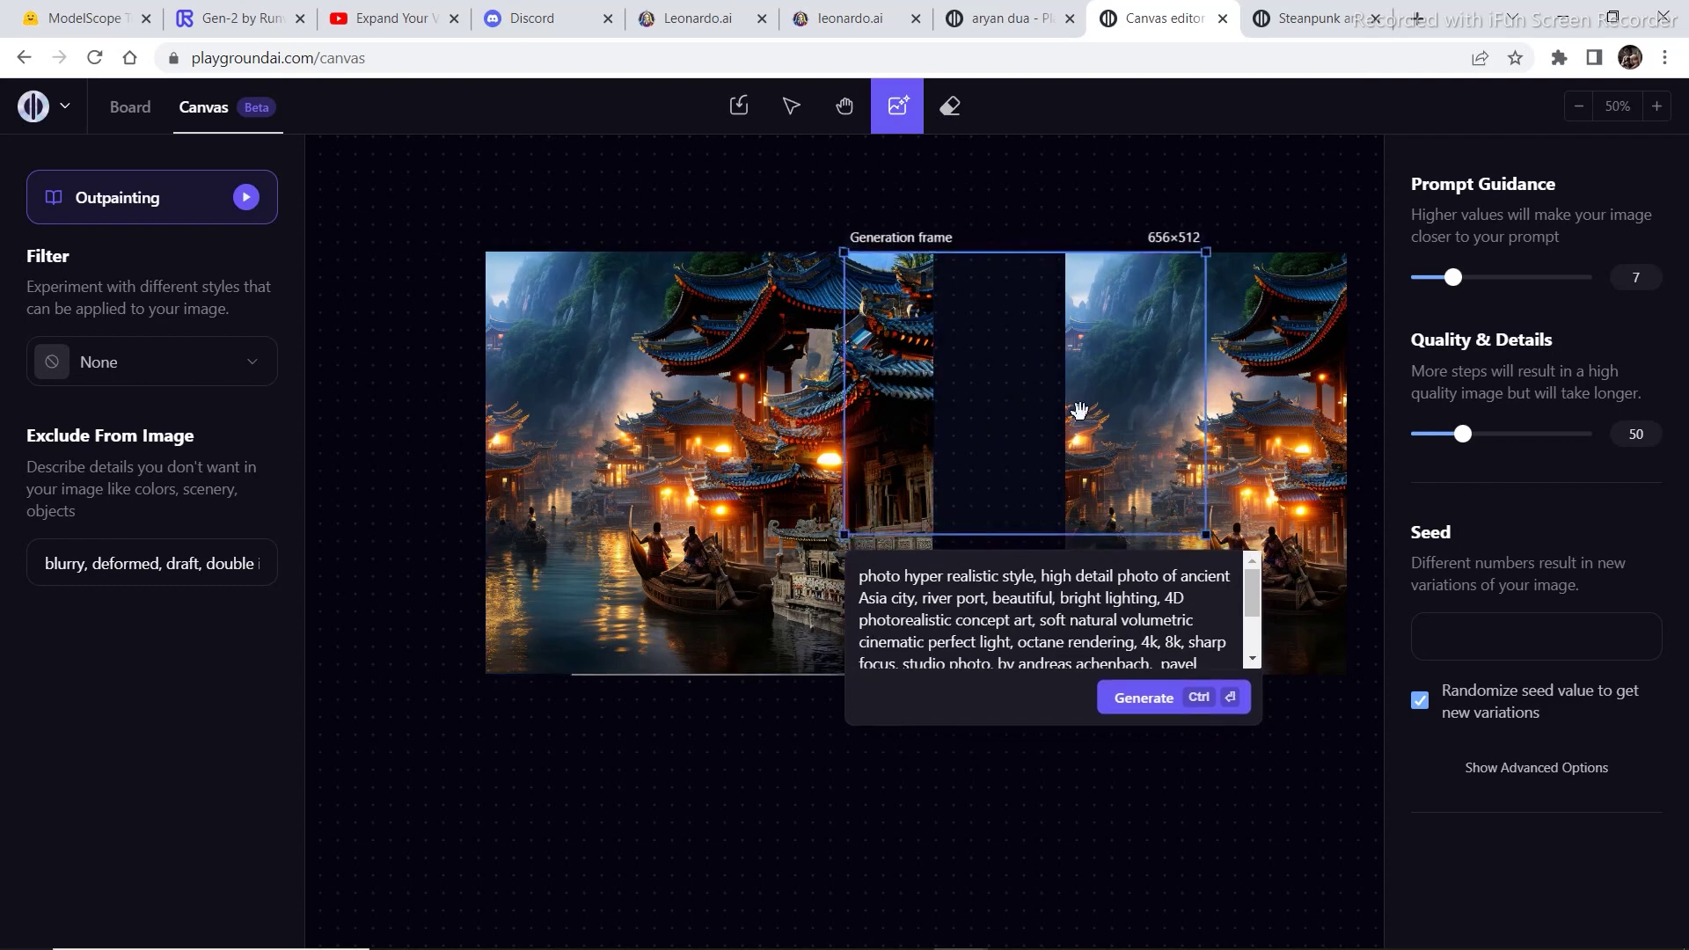
drag(1074, 409, 1069, 416)
click(1172, 717)
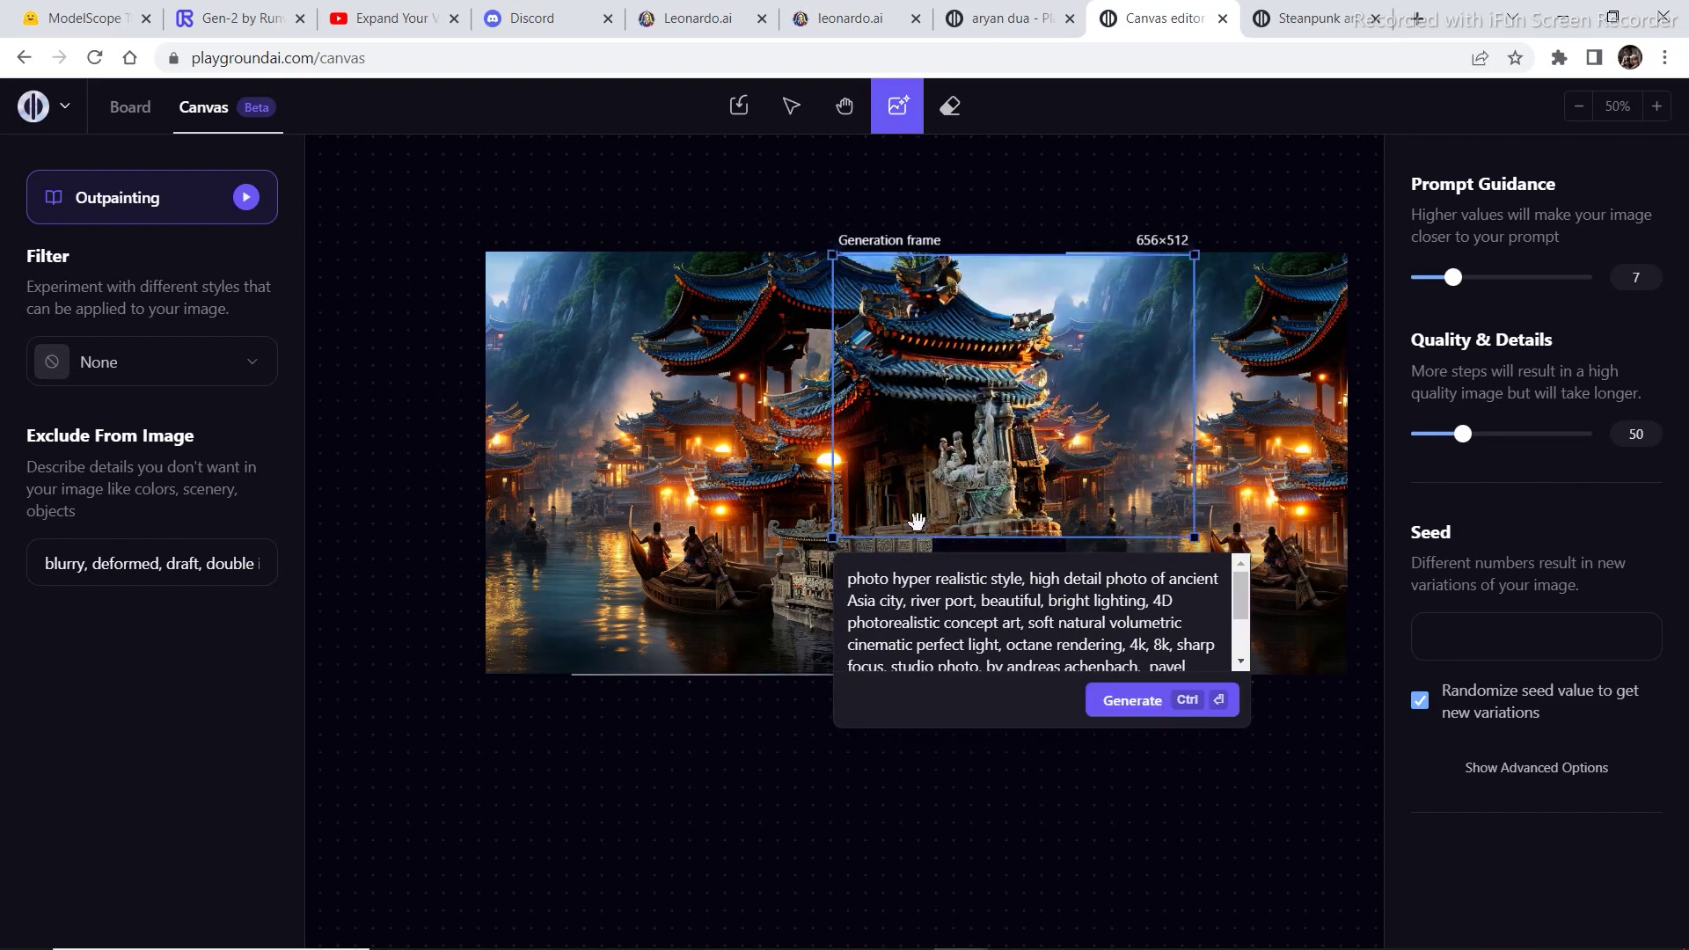
Move the frame to the scene's left edge and erase the boat and surrounding water from the right-hand river-port copy
mouse_move(1013, 389)
mouse_down()
mouse_move(1008, 567)
mouse_move(884, 590)
mouse_move(1006, 601)
mouse_move(545, 465)
mouse_up()
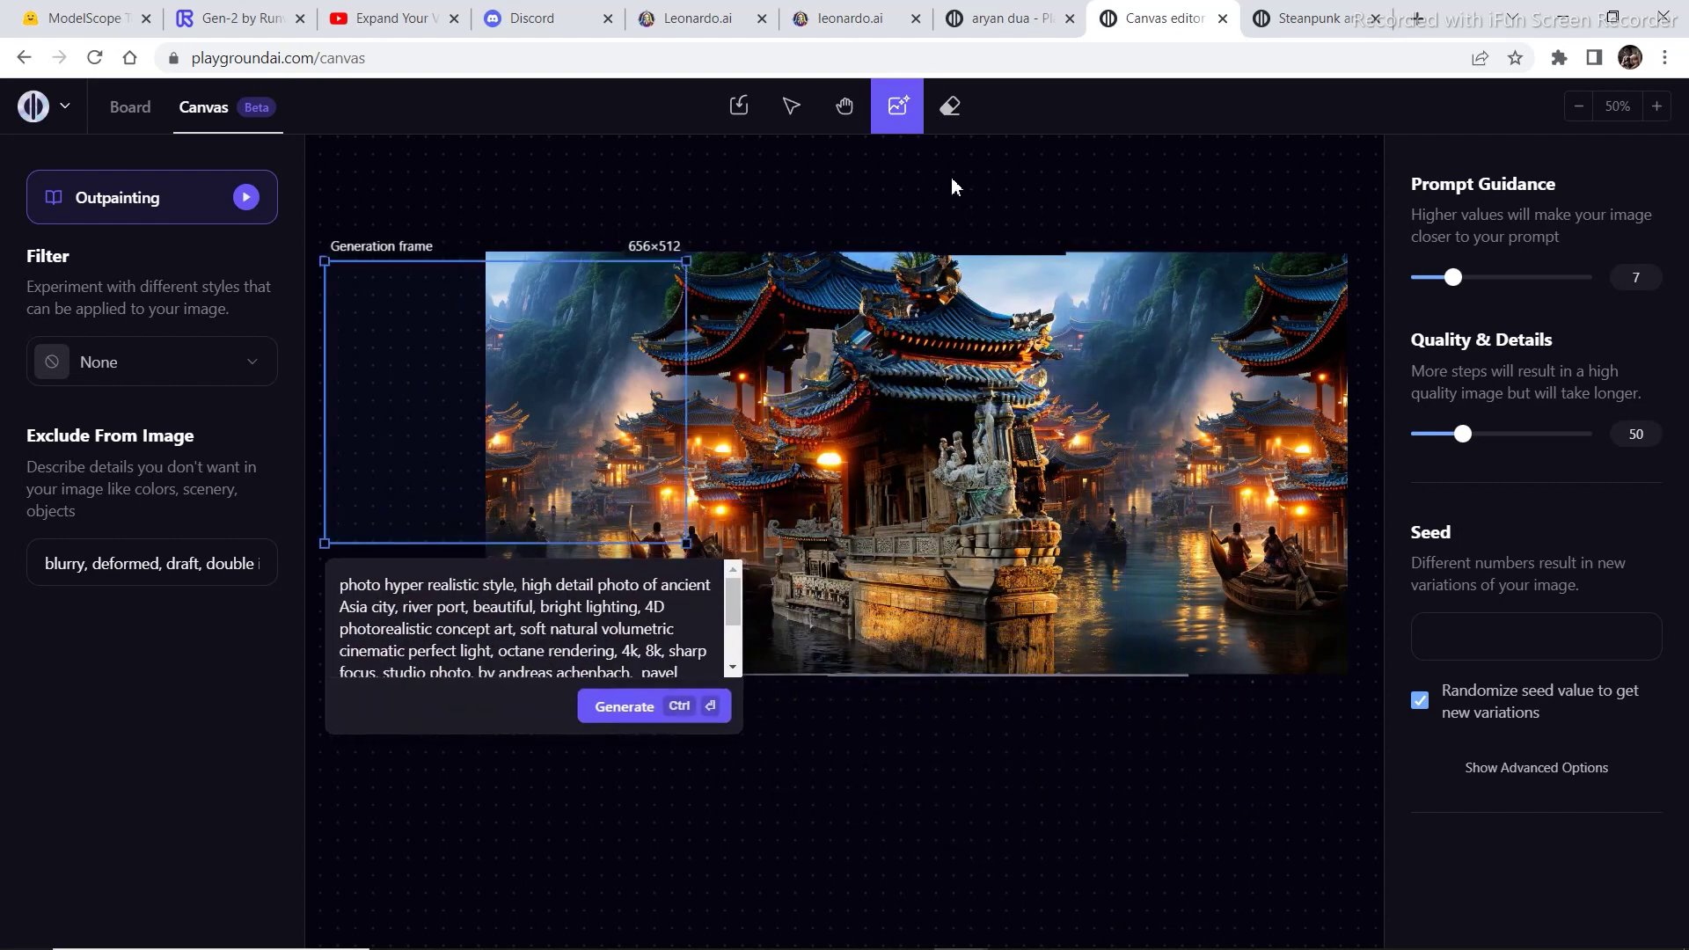
click(950, 106)
mouse_move(1239, 515)
mouse_down()
mouse_move(1224, 545)
mouse_move(1258, 594)
mouse_move(1289, 588)
mouse_move(1261, 552)
mouse_move(1262, 579)
mouse_move(1266, 541)
mouse_move(1222, 543)
mouse_move(1210, 581)
mouse_move(1130, 533)
mouse_move(1146, 511)
mouse_move(1135, 536)
mouse_move(1175, 553)
mouse_move(1227, 532)
mouse_move(1176, 531)
mouse_up()
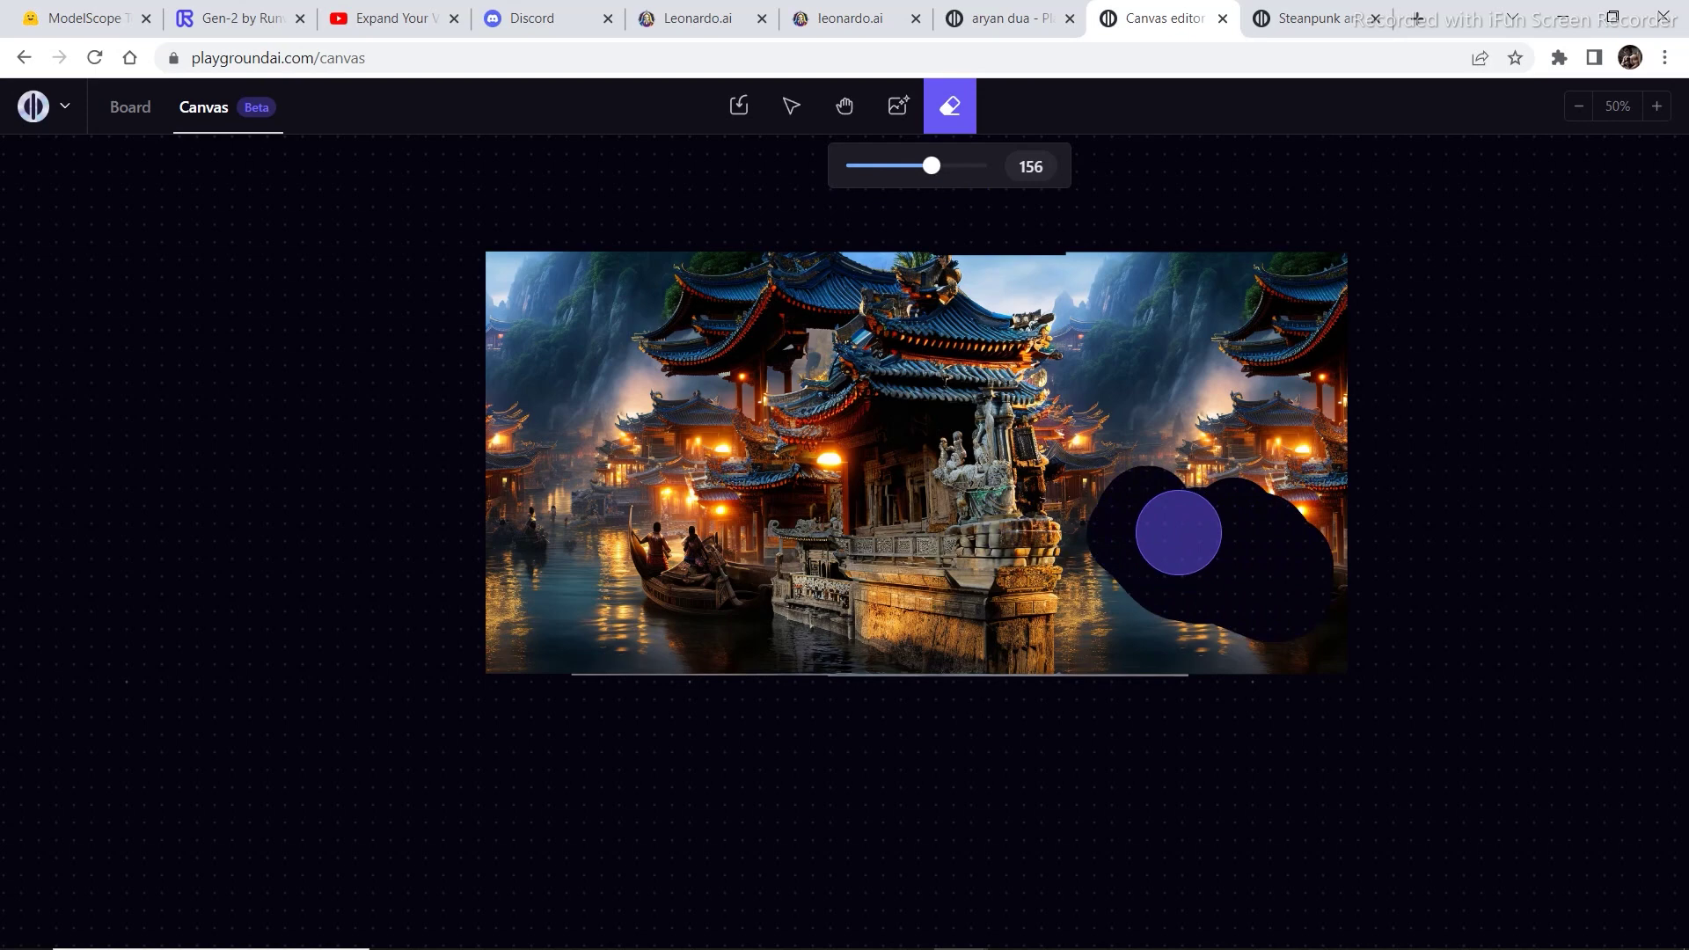
Place the generation frame around the erased boat area at the scene's lower right and generate replacement content
click(898, 110)
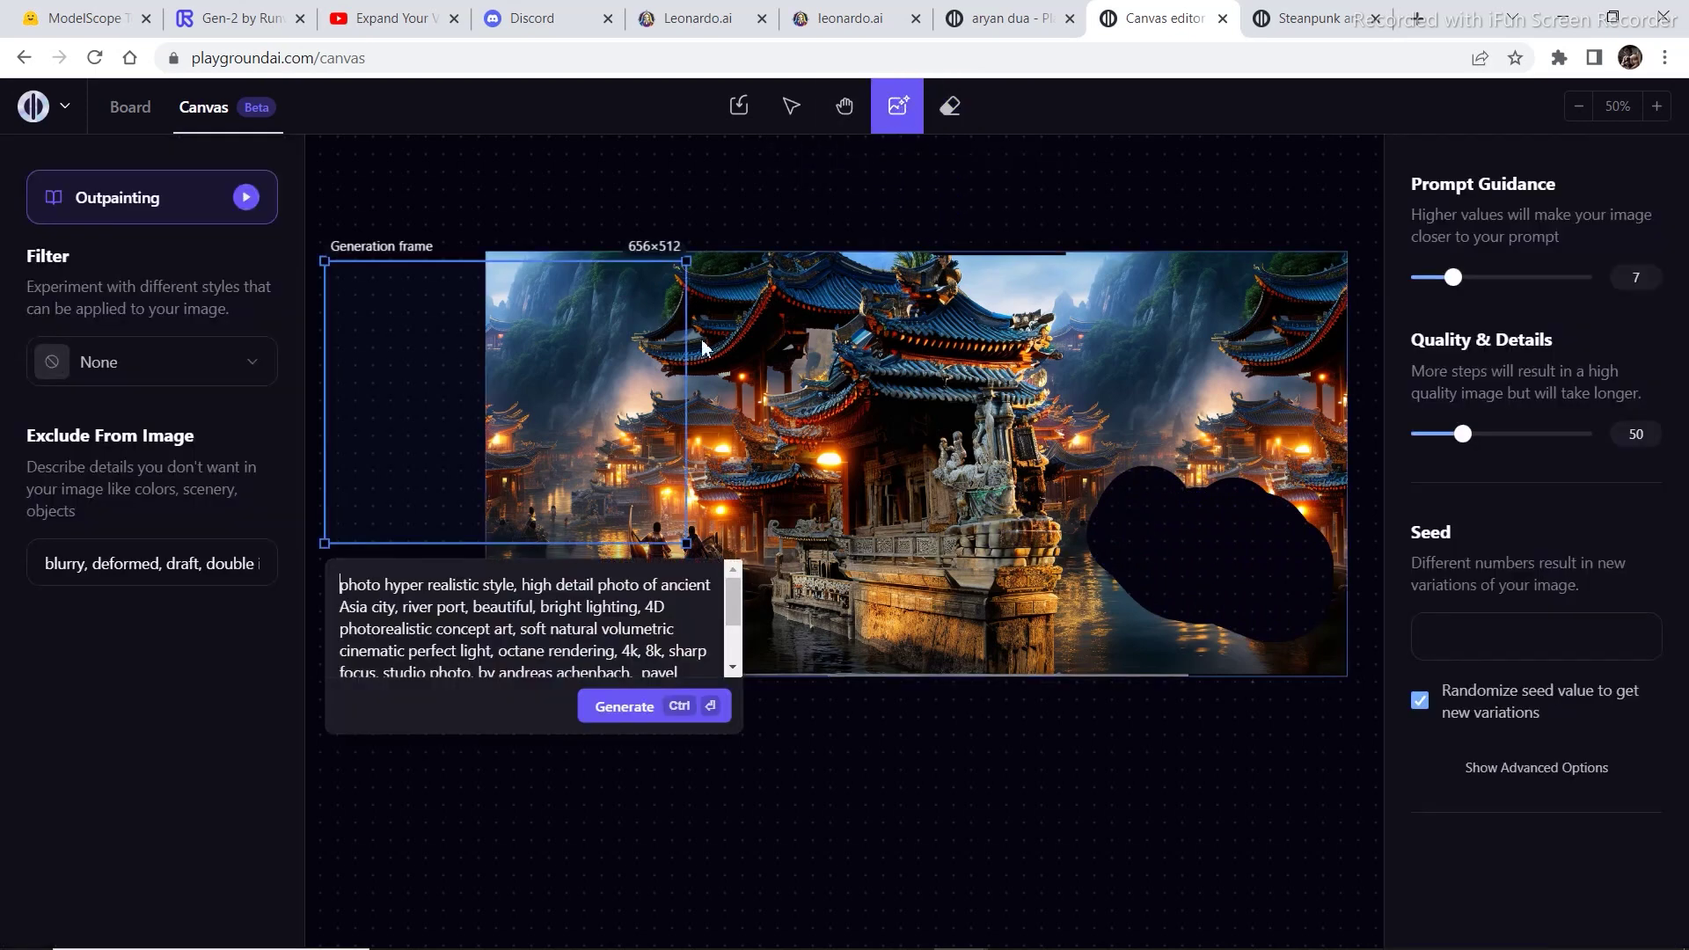
click(1246, 508)
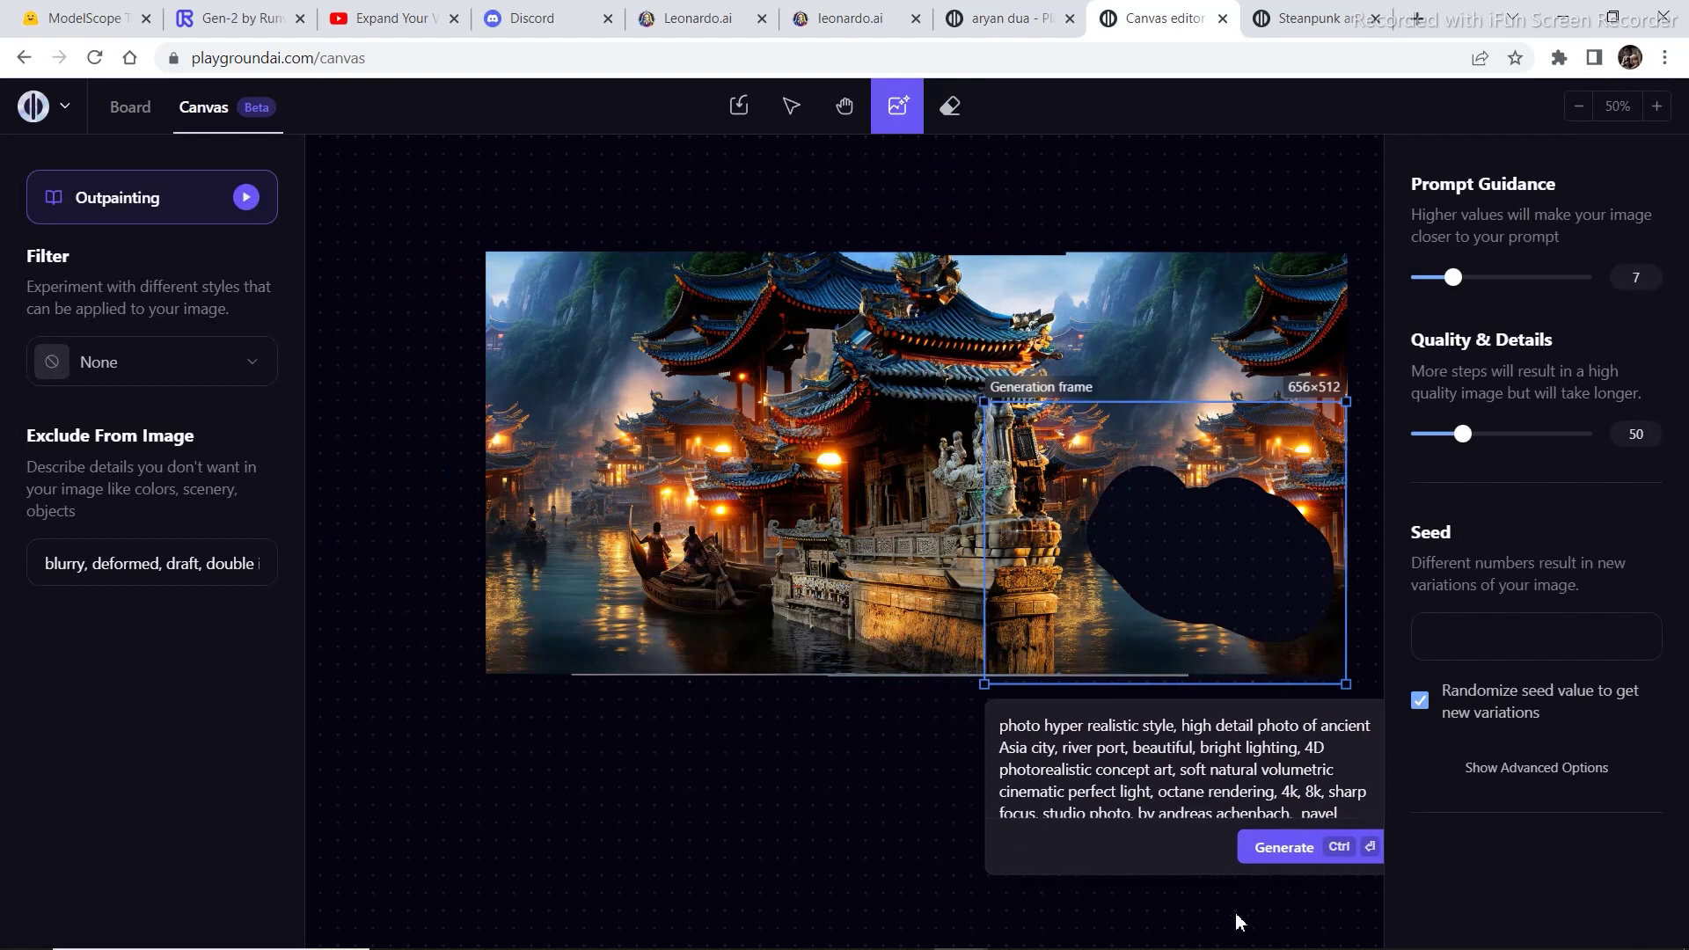
click(1295, 867)
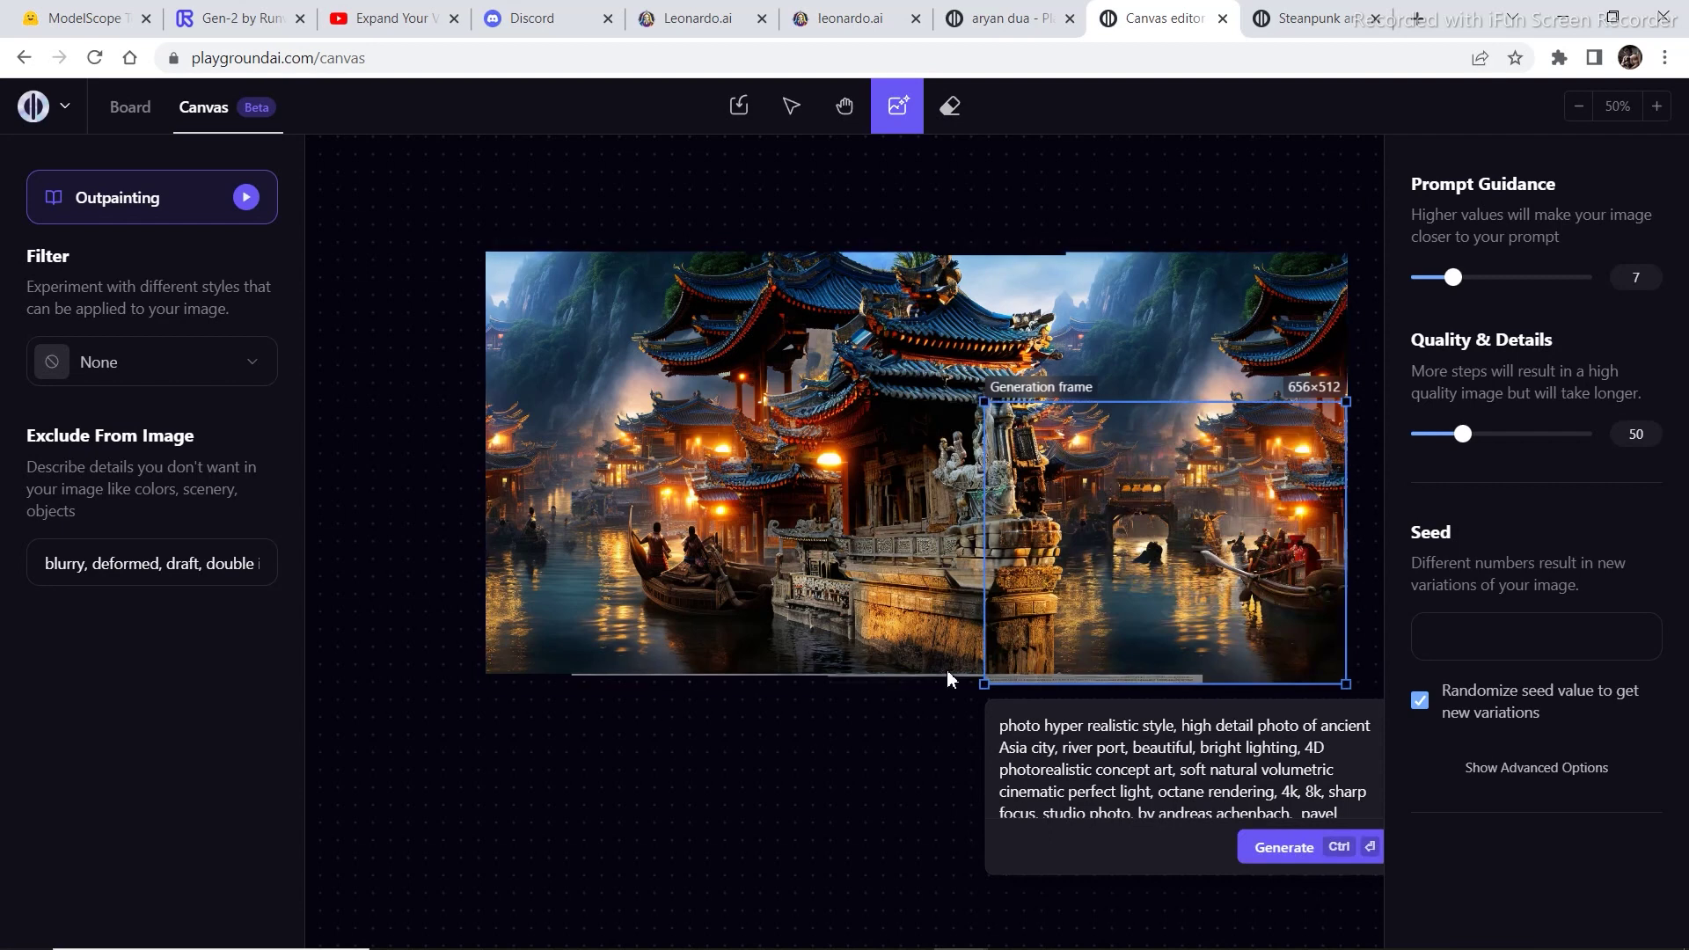
Move the joined river-port panorama up and to the left, mostly clear of the generation frame
click(1576, 110)
drag(1000, 451, 930, 318)
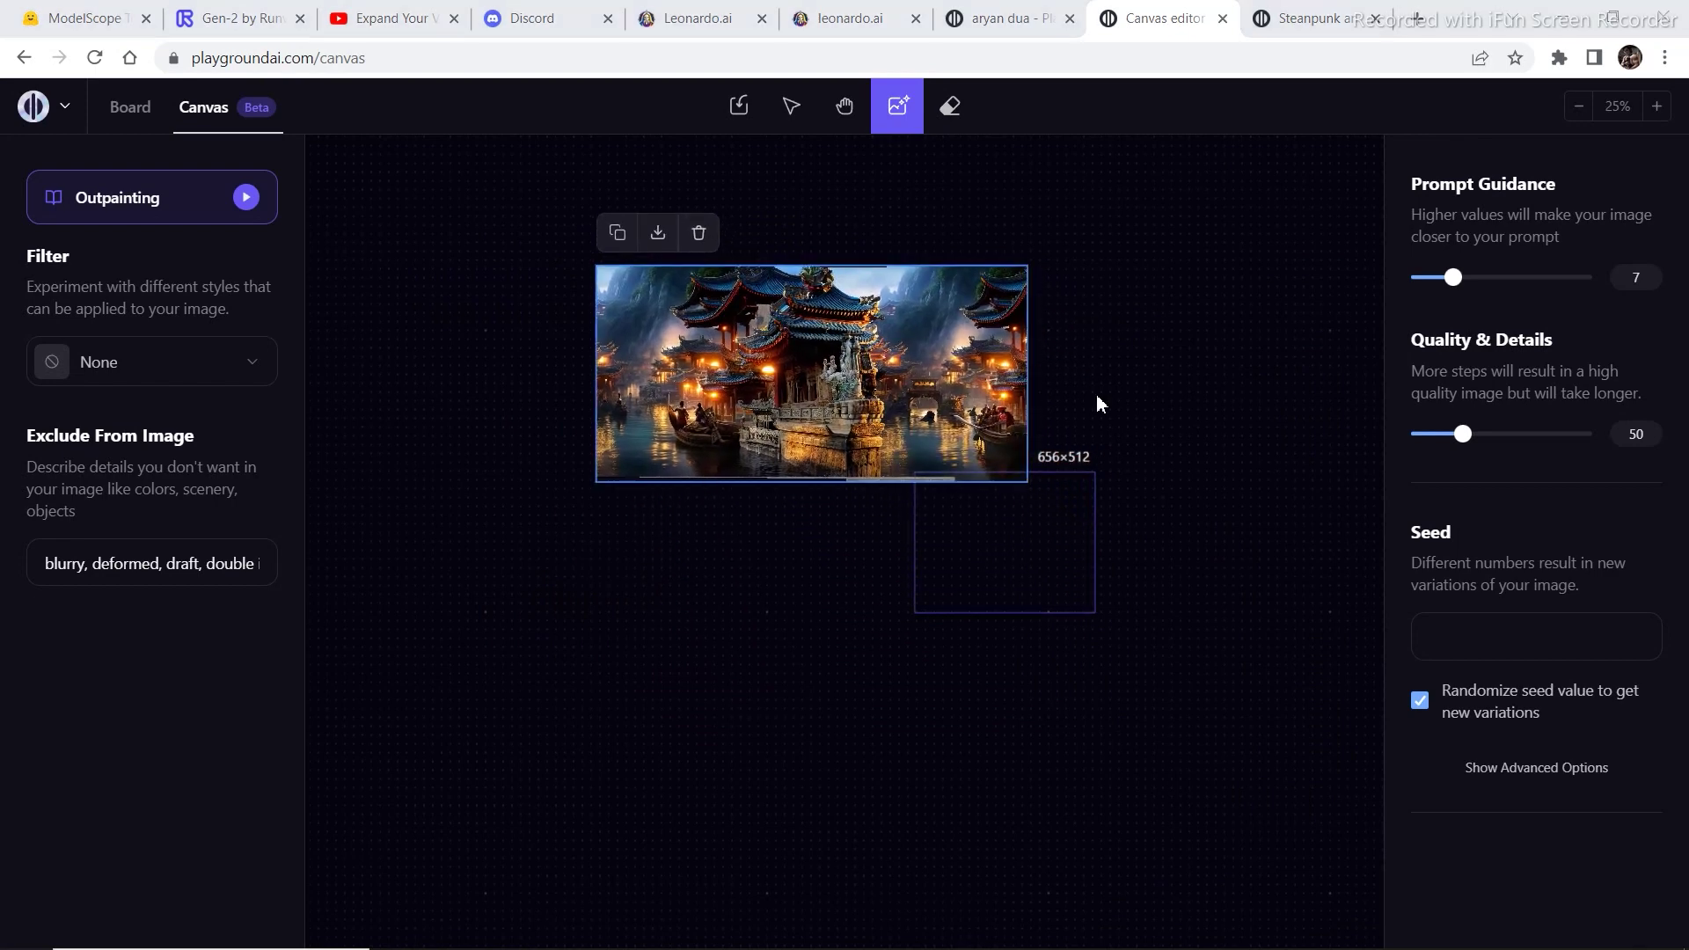